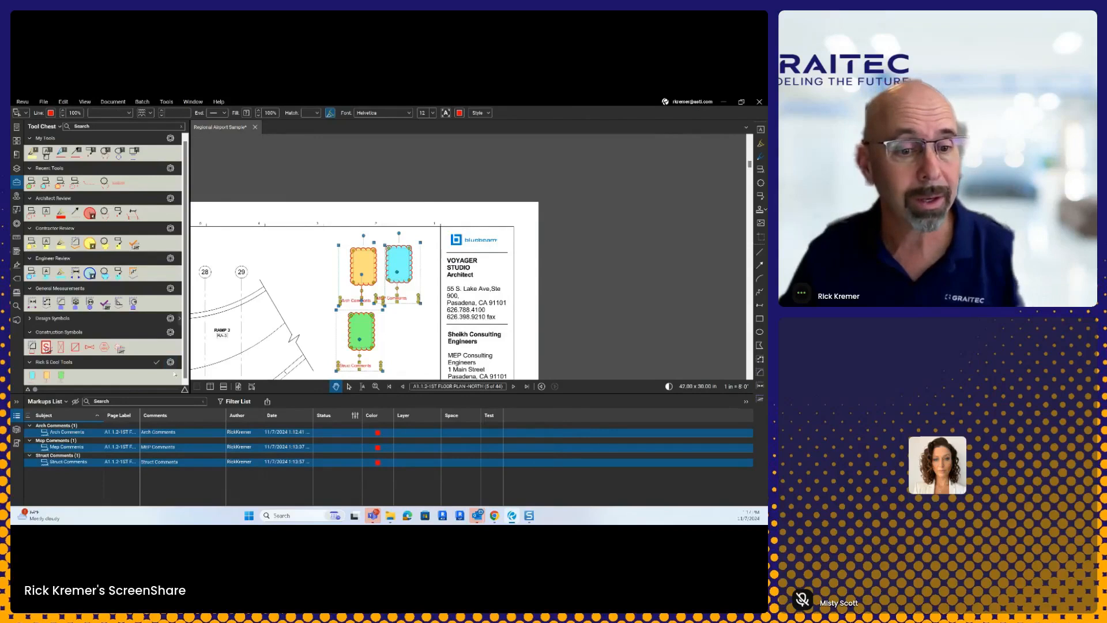
Step: Switch the custom tool set to Detail view and delete the three selected comment clouds
{"action": "left_click", "coordinate": [172, 362]}
{"action": "left_click", "coordinate": [185, 384]}
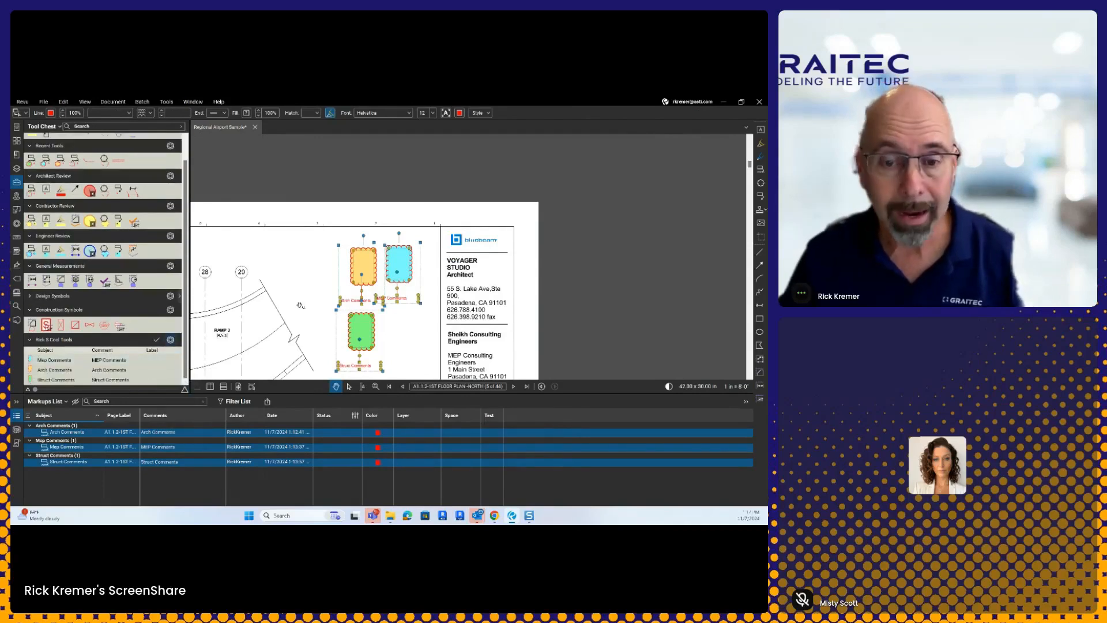
{"action": "right_click", "coordinate": [367, 270]}
{"action": "left_click", "coordinate": [382, 309]}
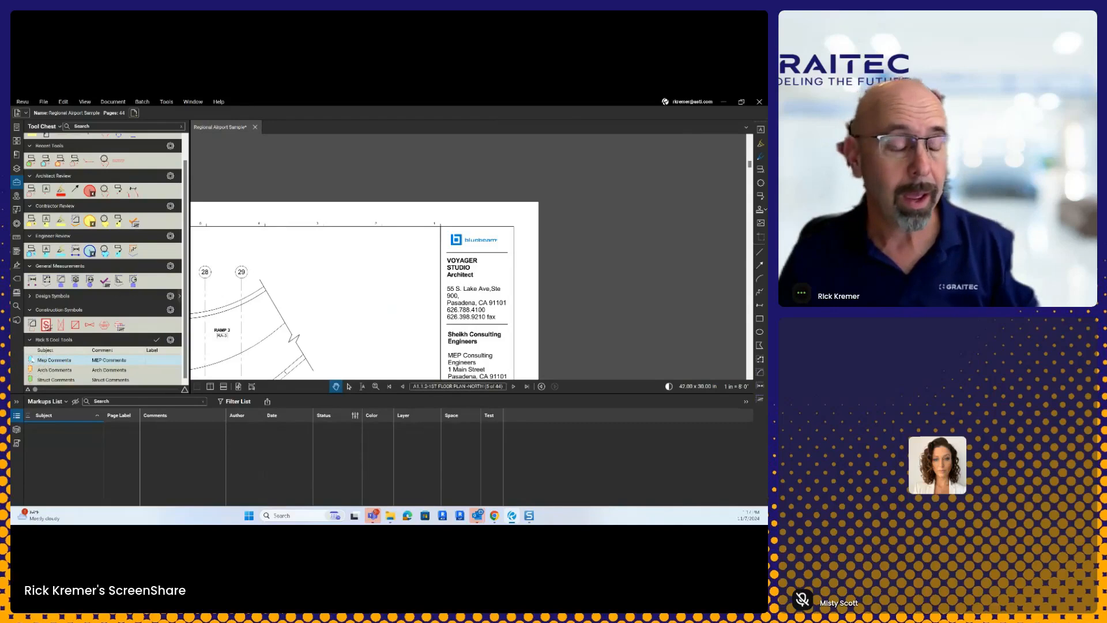
Step: Pick the MEP and Struct Comments cloud tools, then save the custom tool set
{"action": "left_click", "coordinate": [55, 360]}
{"action": "left_click", "coordinate": [365, 245]}
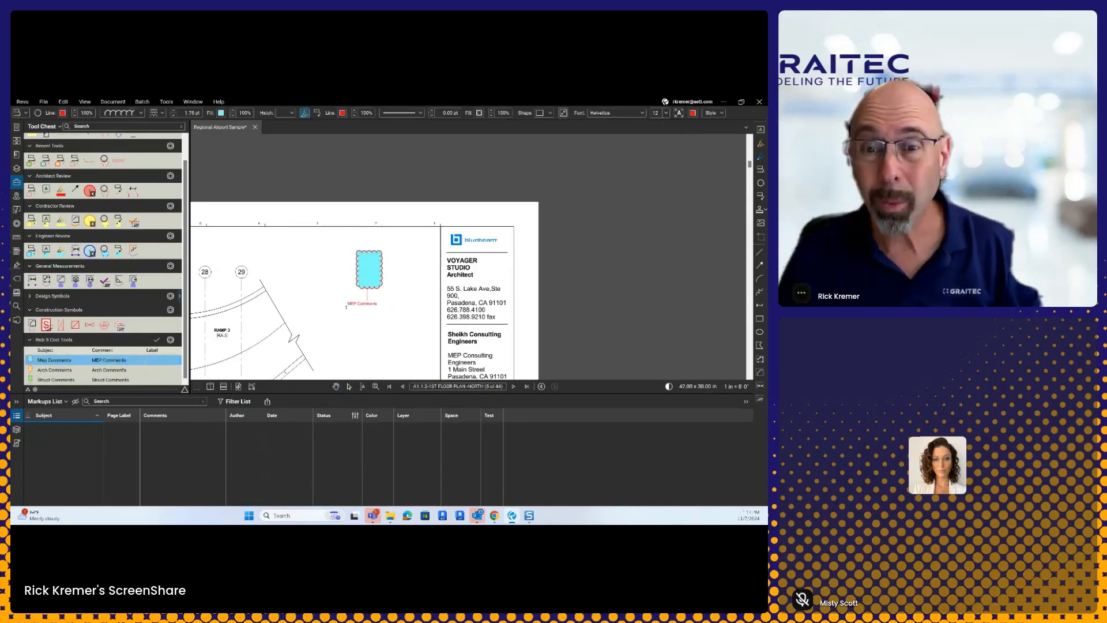
{"action": "left_click", "coordinate": [30, 378]}
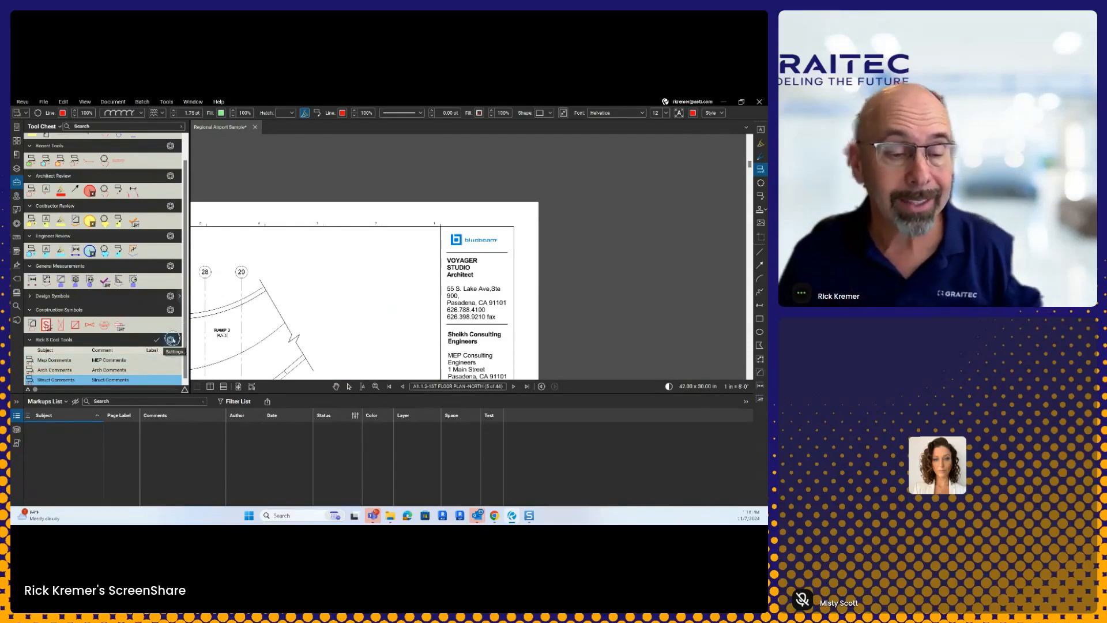
{"action": "left_click", "coordinate": [172, 340]}
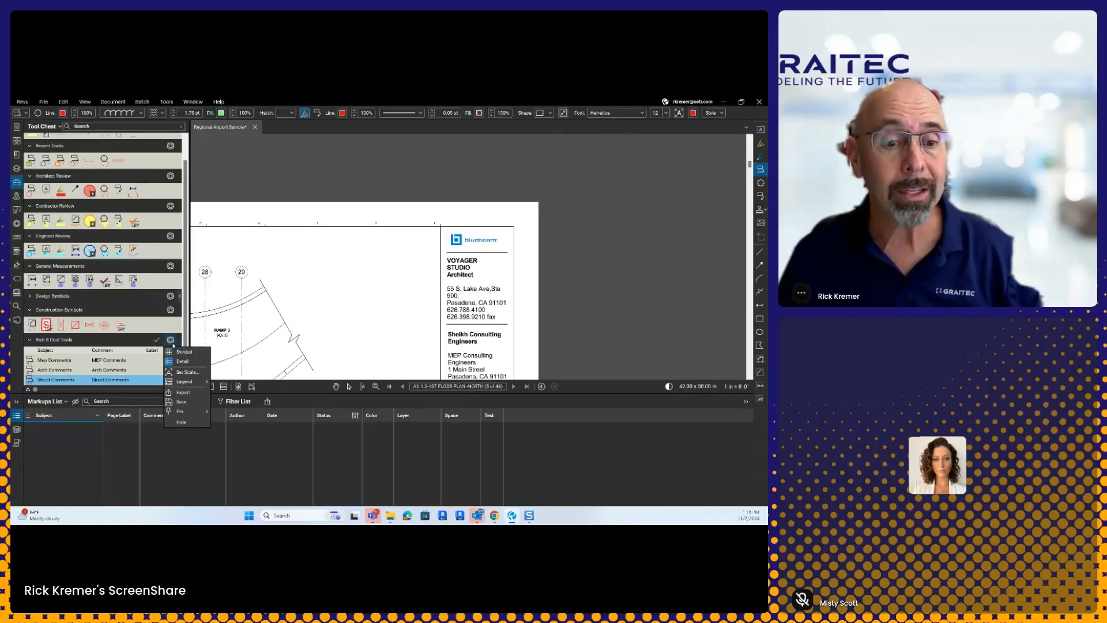
{"action": "left_click", "coordinate": [182, 402]}
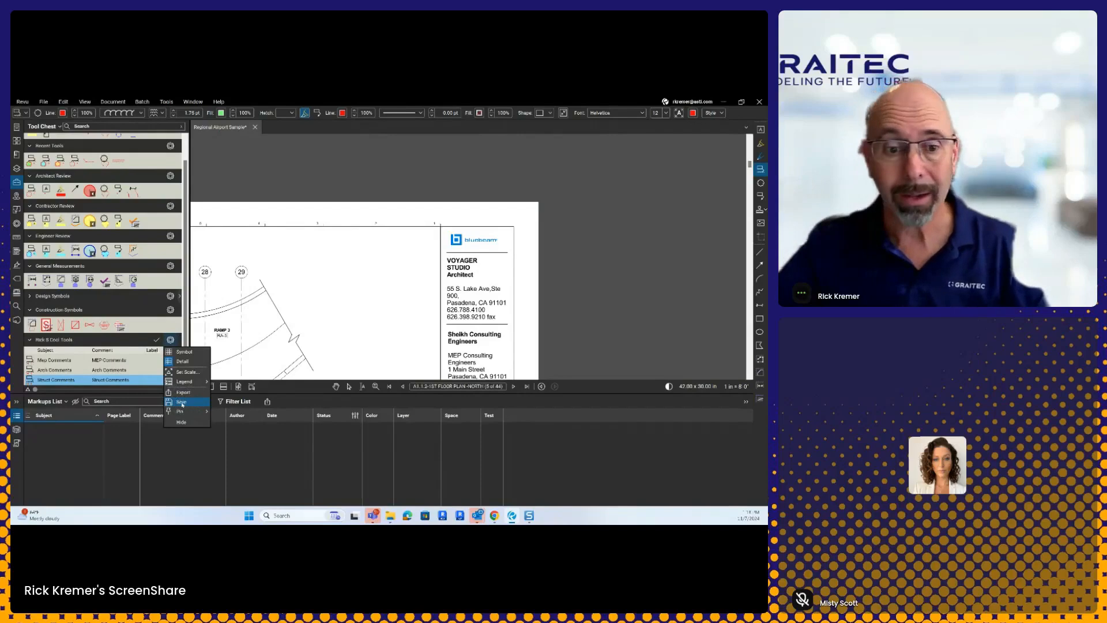
{"action": "left_click", "coordinate": [181, 402]}
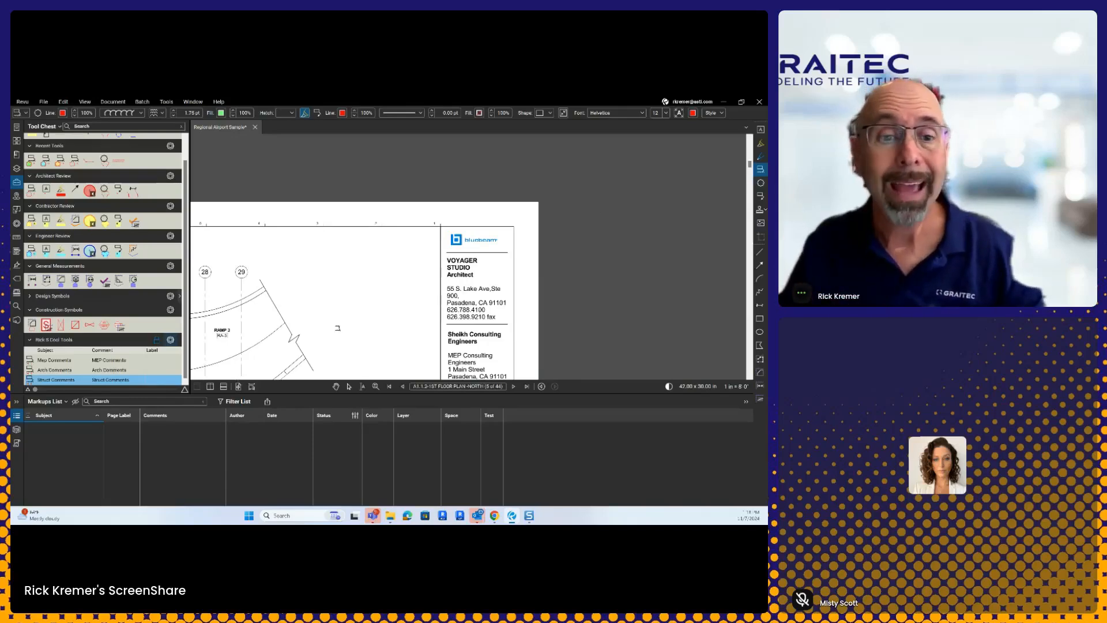
Step: Browse to Bluebeam Roadshow 2021 > 5- Tool Chest 101 and open landscaping_tools.btx to import it
{"action": "left_click", "coordinate": [723, 108]}
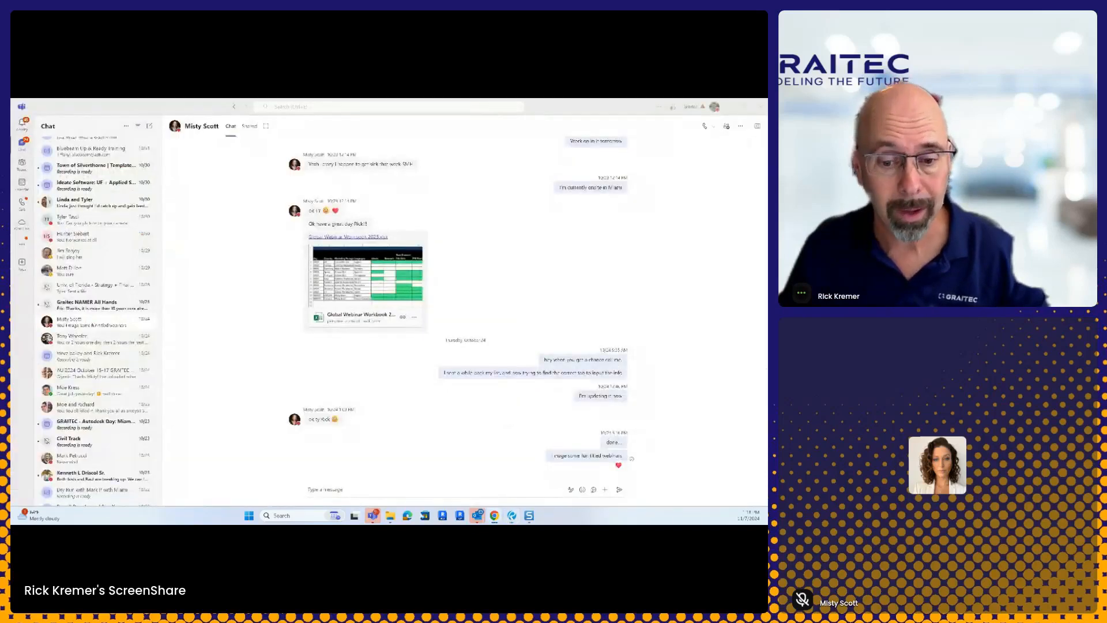
{"action": "left_click", "coordinate": [390, 515]}
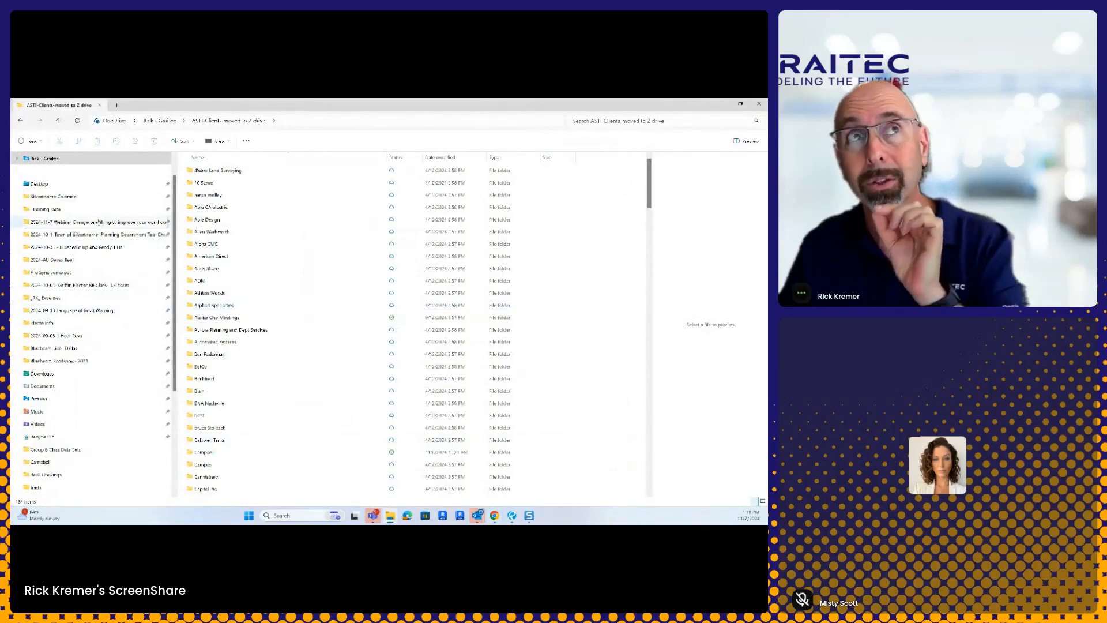
{"action": "left_click", "coordinate": [71, 197]}
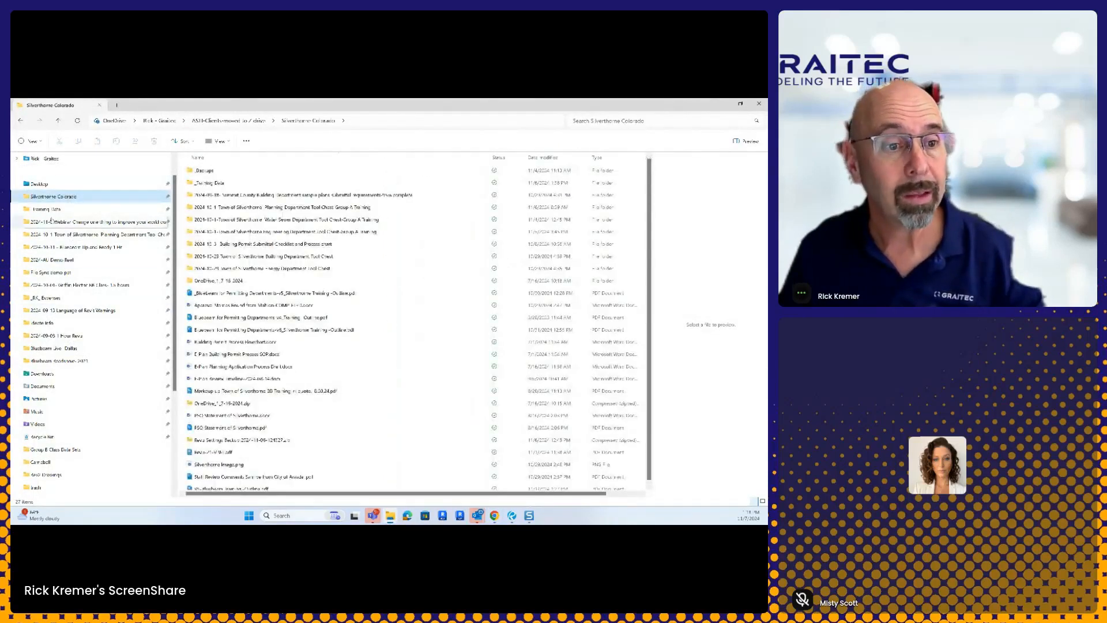
{"action": "left_click", "coordinate": [67, 361]}
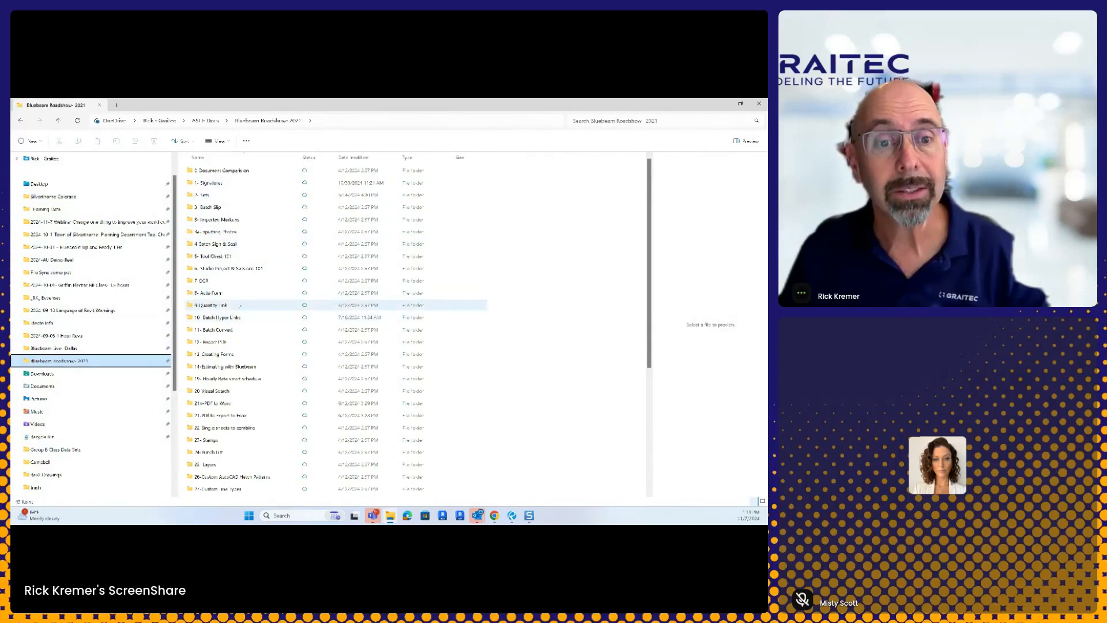
{"action": "double_click", "coordinate": [227, 256]}
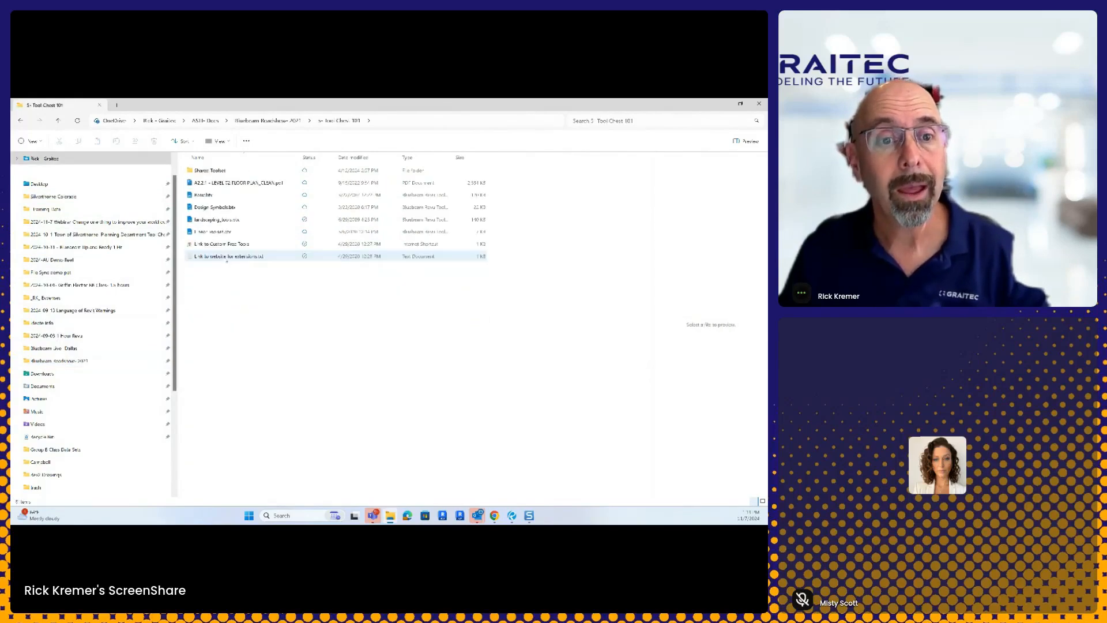
{"action": "left_click", "coordinate": [228, 219]}
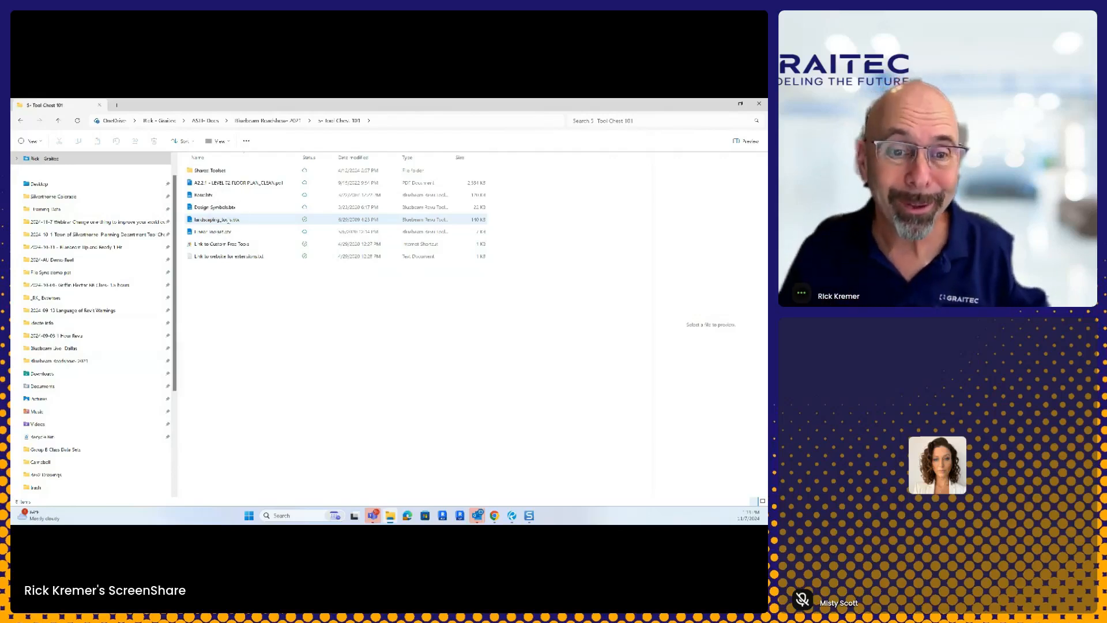
{"action": "left_click", "coordinate": [229, 222]}
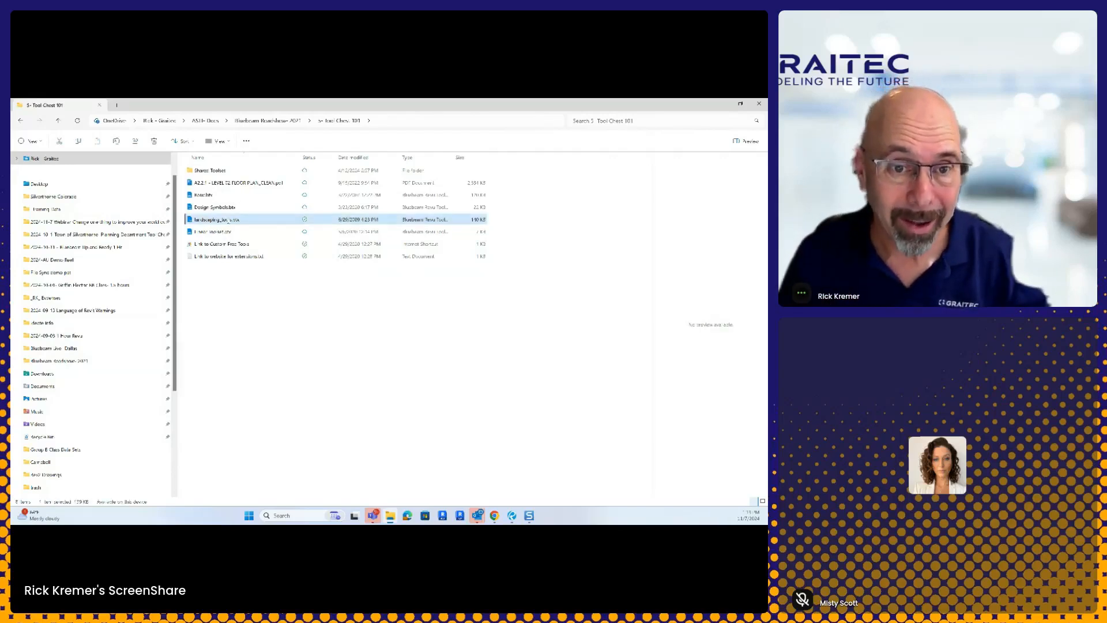
{"action": "double_click", "coordinate": [231, 219]}
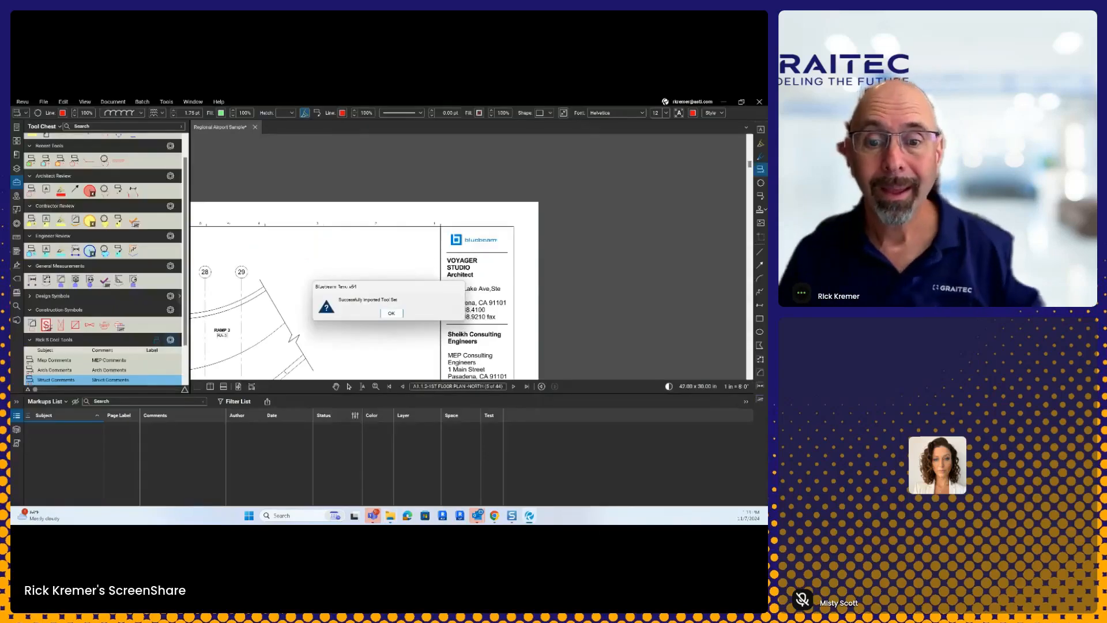
Step: Acknowledge the import message, then open Manage Tool Sets from the Tool Chest dropdown
{"action": "left_click", "coordinate": [400, 316]}
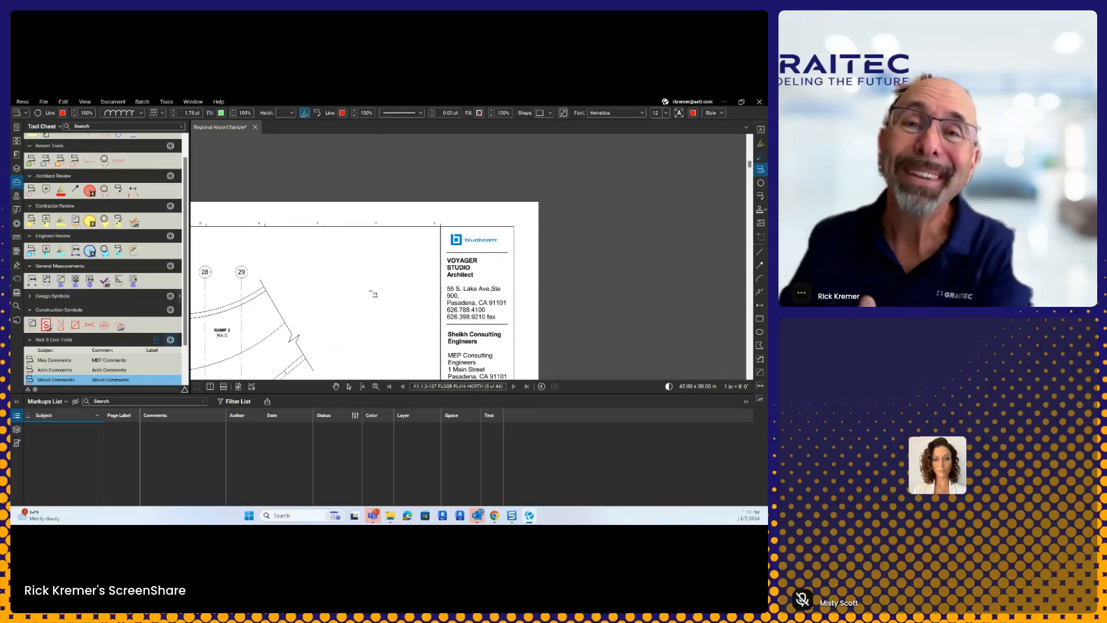
{"action": "scroll", "coordinate": [372, 294], "scroll_direction": "down", "scroll_amount": 2}
{"action": "scroll", "coordinate": [90, 363], "scroll_direction": "down", "scroll_amount": 2}
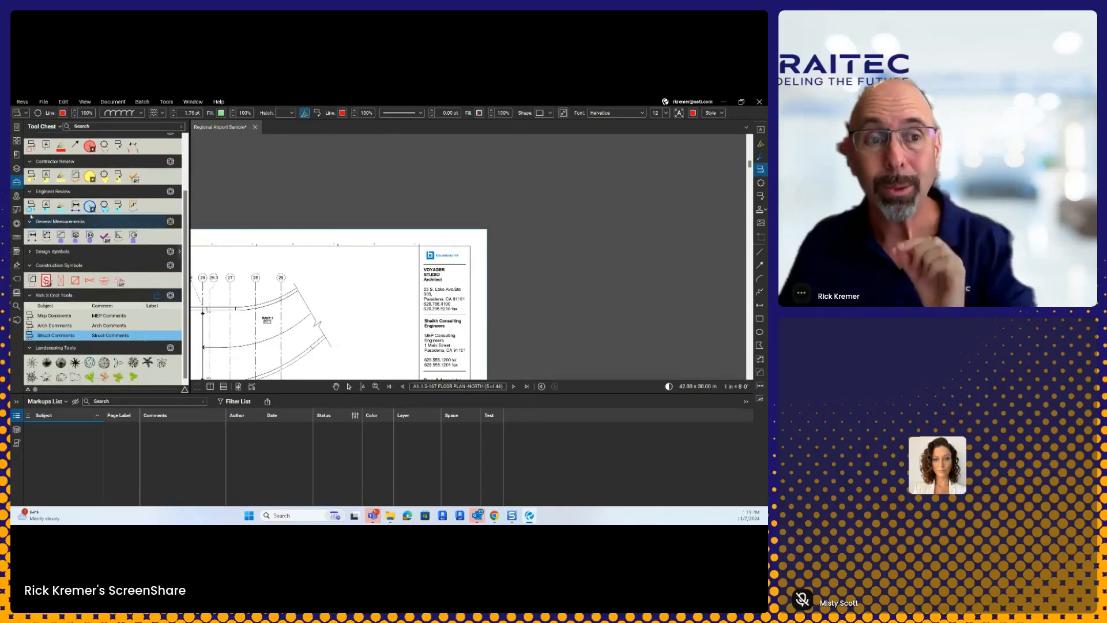
{"action": "left_click", "coordinate": [59, 129]}
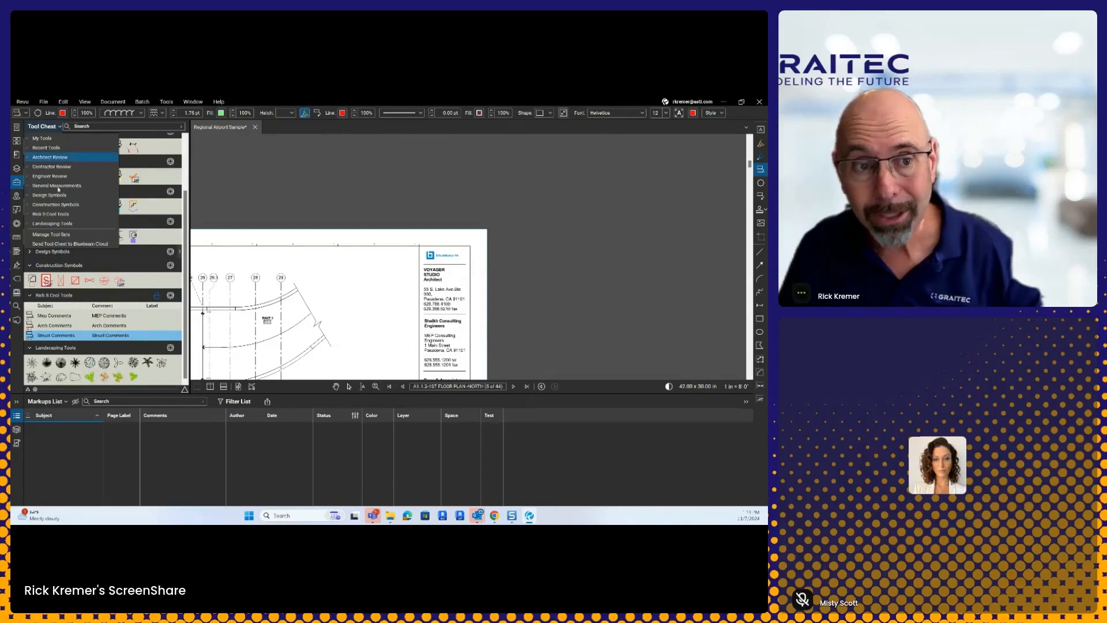
{"action": "left_click", "coordinate": [58, 235]}
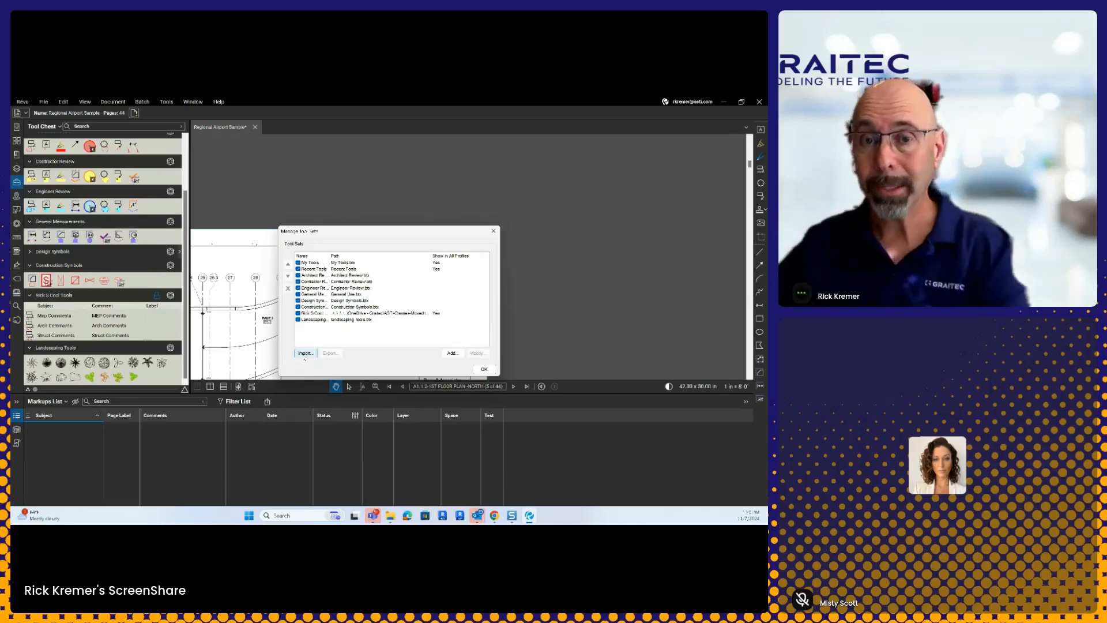
Step: Open the Add Tool Set dialog from Manage Tool Sets
{"action": "left_click", "coordinate": [456, 352]}
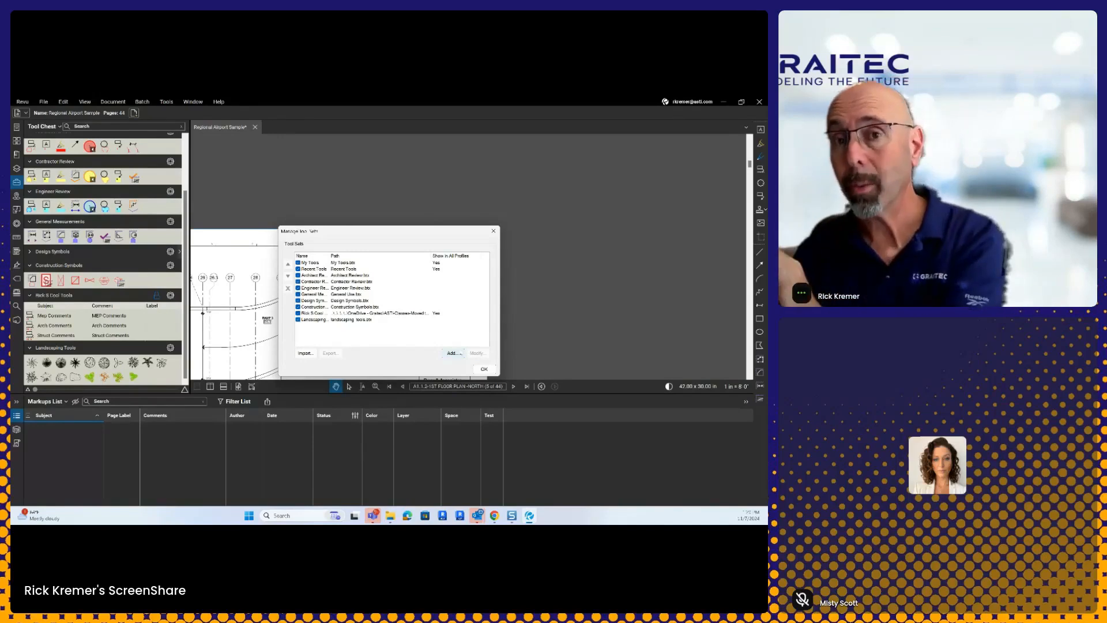
{"action": "left_click", "coordinate": [454, 354]}
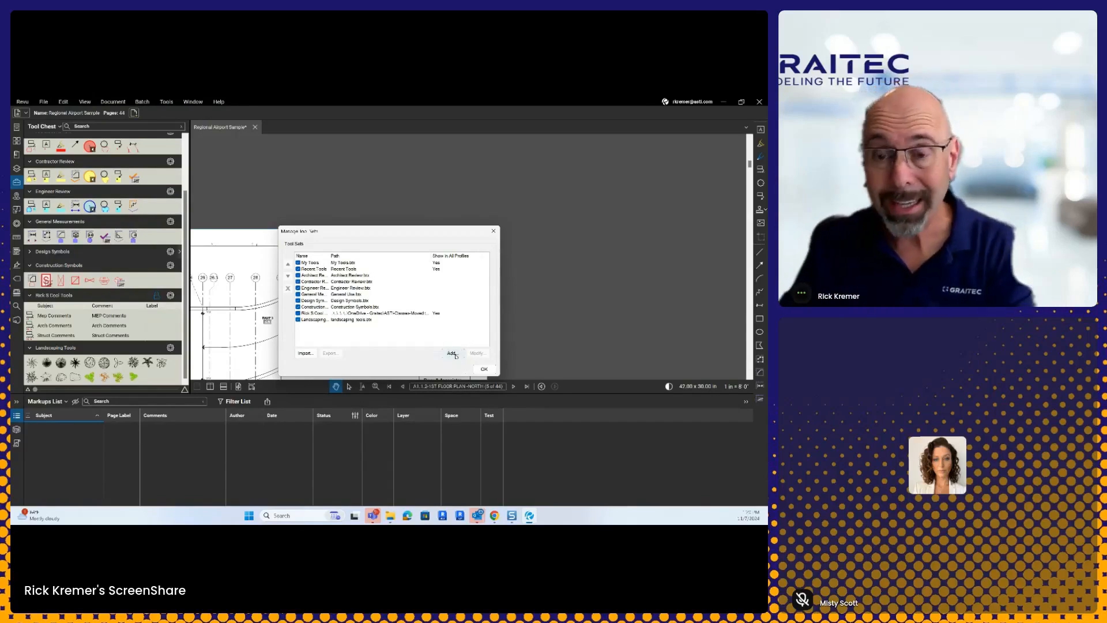
{"action": "left_click", "coordinate": [455, 354]}
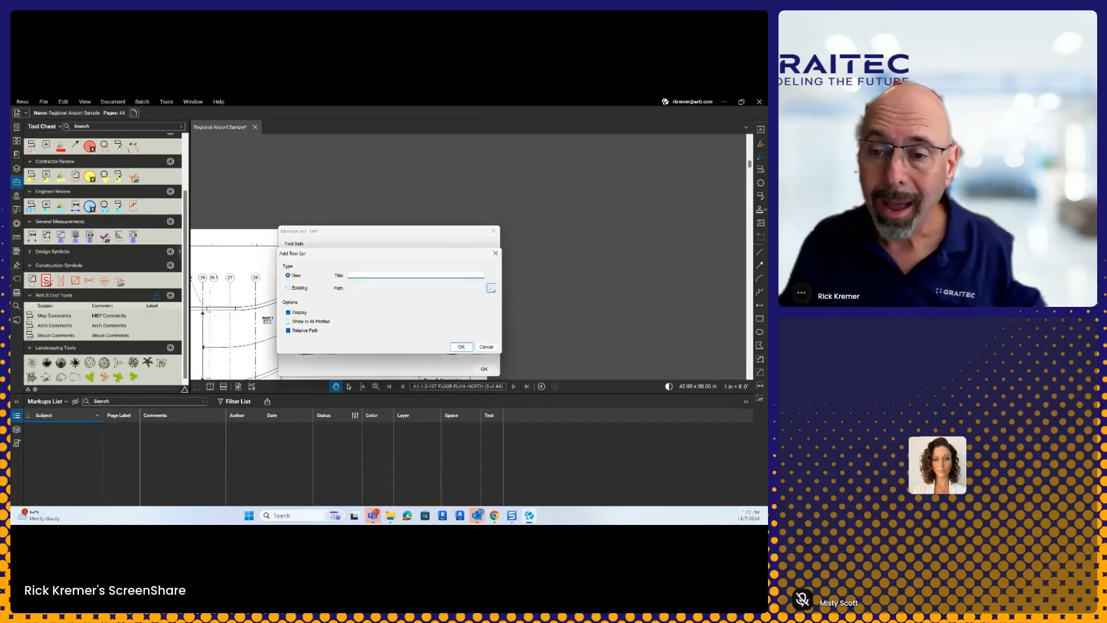
Step: Add Energy Tools.btx from the _Training Data folder as a tool set shown in all profiles
{"action": "left_click", "coordinate": [400, 274]}
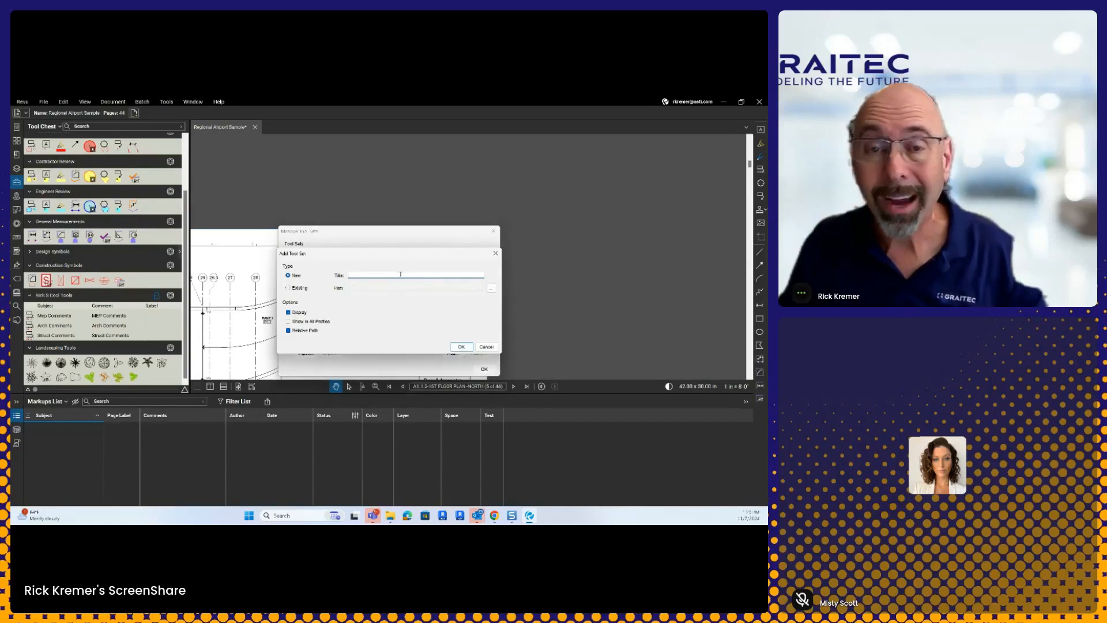
{"action": "left_click", "coordinate": [491, 288]}
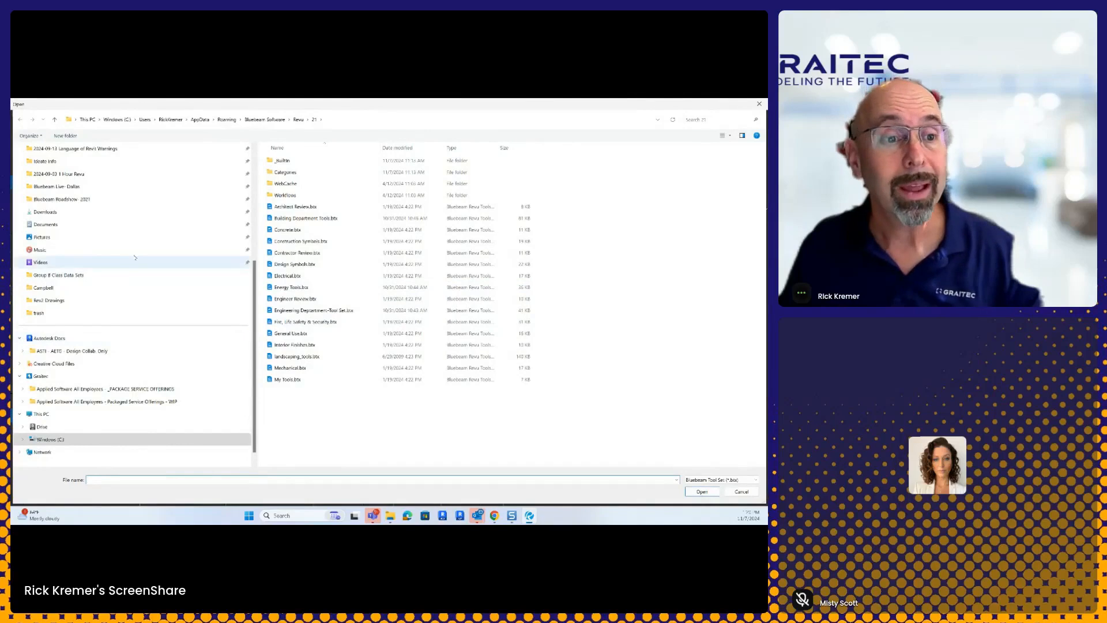
{"action": "scroll", "coordinate": [76, 206], "scroll_direction": "up", "scroll_amount": 4}
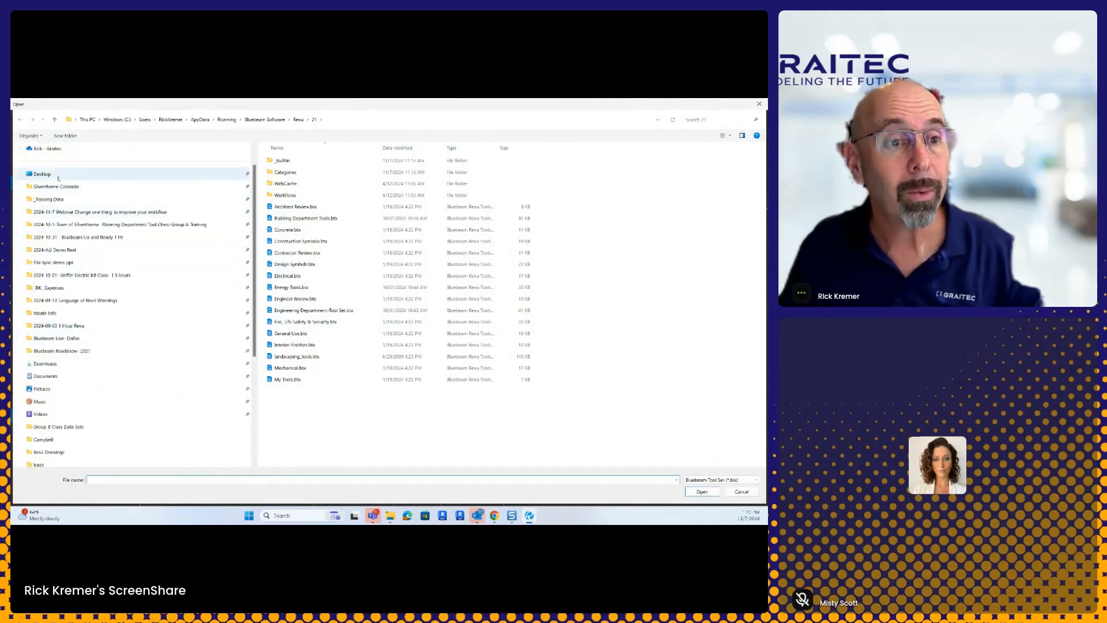
{"action": "left_click", "coordinate": [65, 188]}
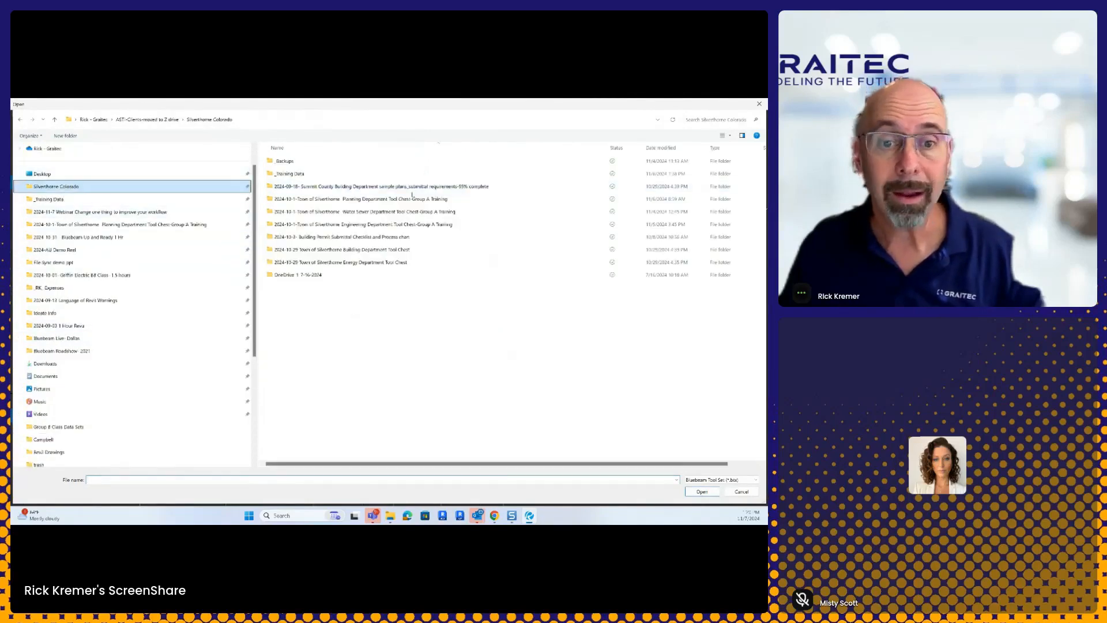
{"action": "double_click", "coordinate": [299, 174]}
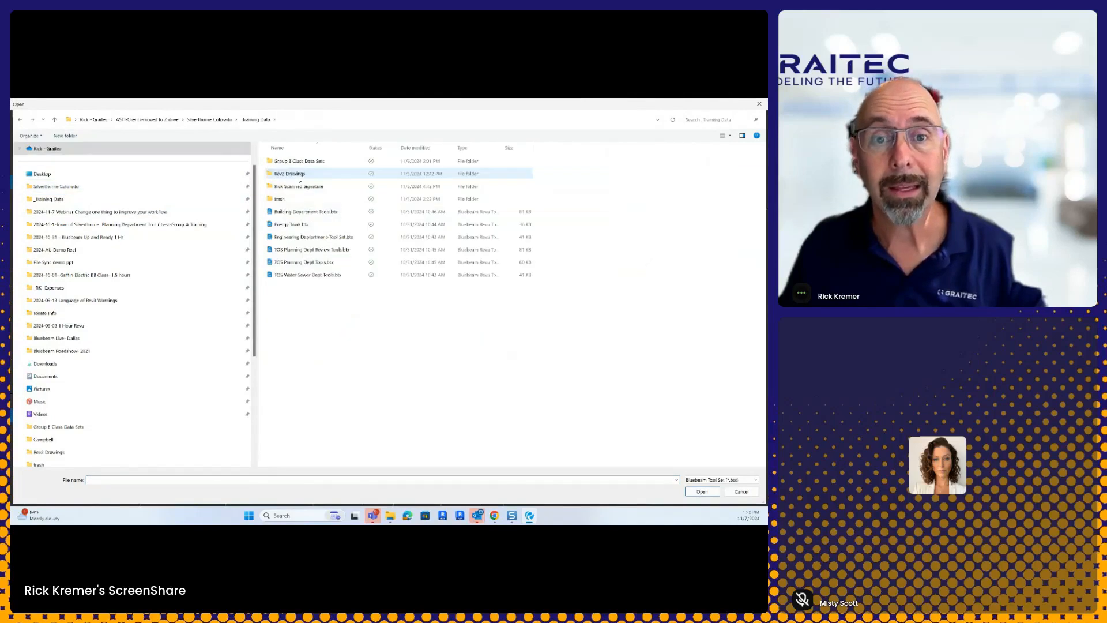
{"action": "left_click", "coordinate": [294, 224]}
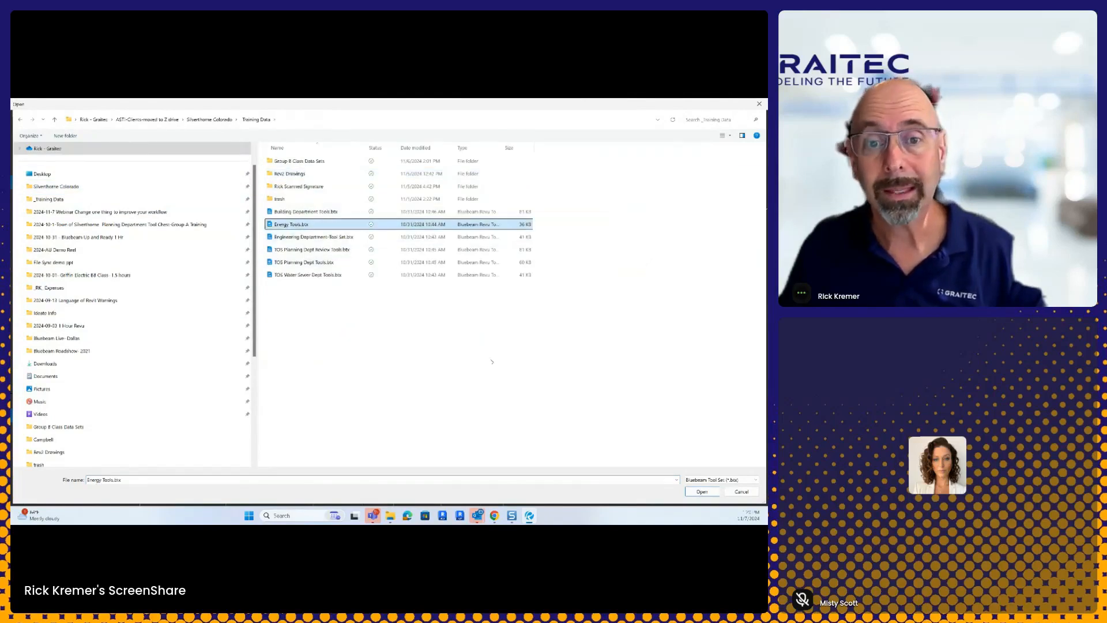
{"action": "left_click", "coordinate": [702, 492]}
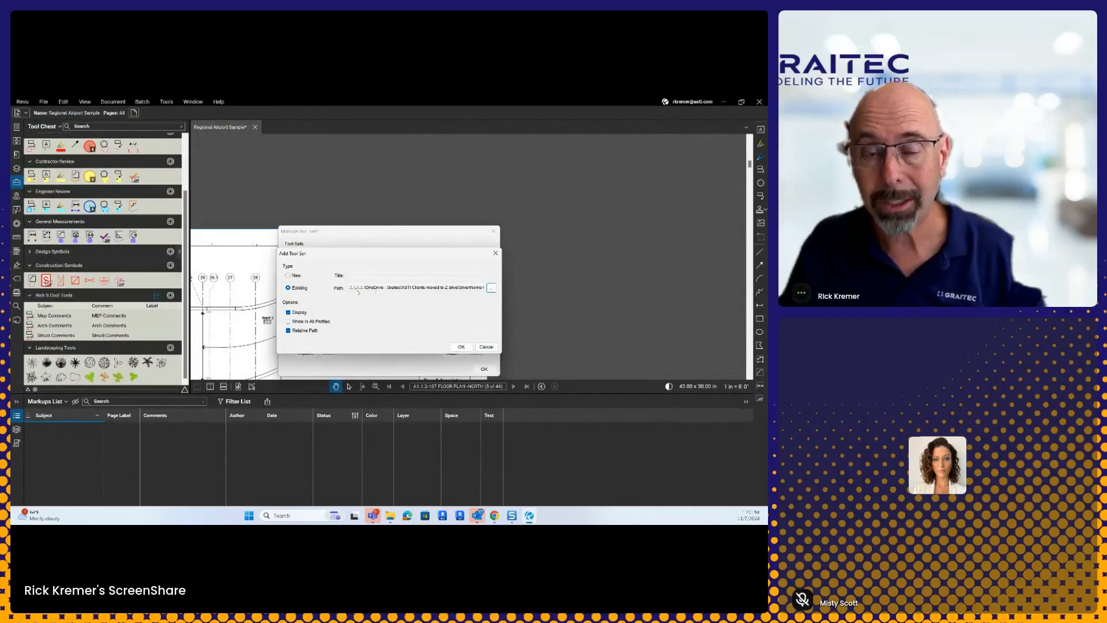
{"action": "left_click", "coordinate": [307, 322]}
{"action": "left_click", "coordinate": [461, 346]}
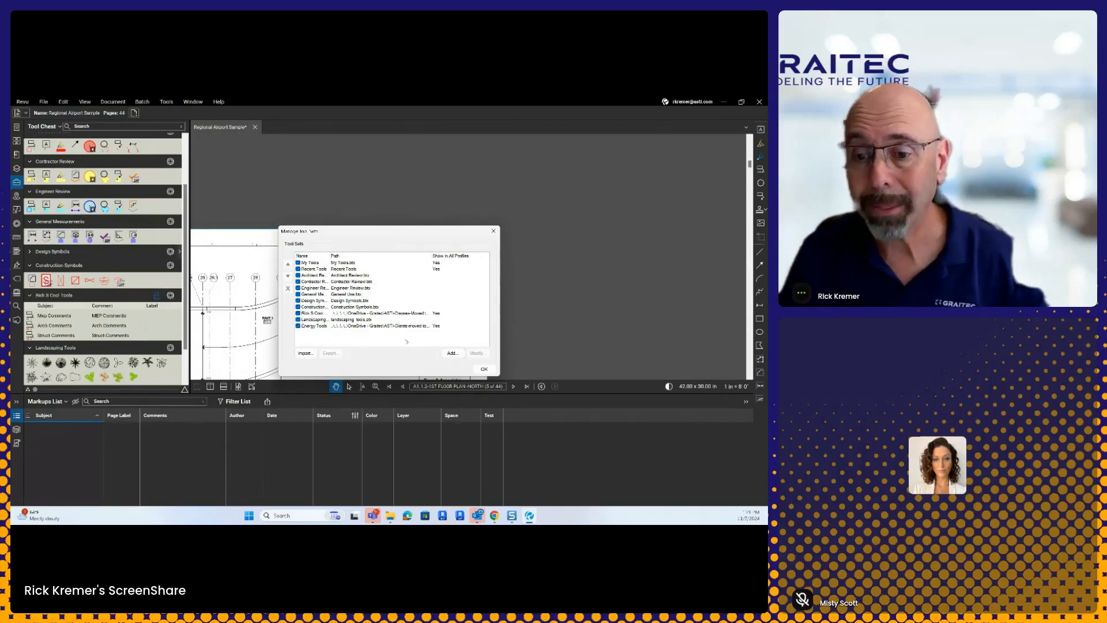
Step: Close Manage Tool Sets and scroll the Tool Chest down to reveal Energy Tools
{"action": "left_click", "coordinate": [484, 369]}
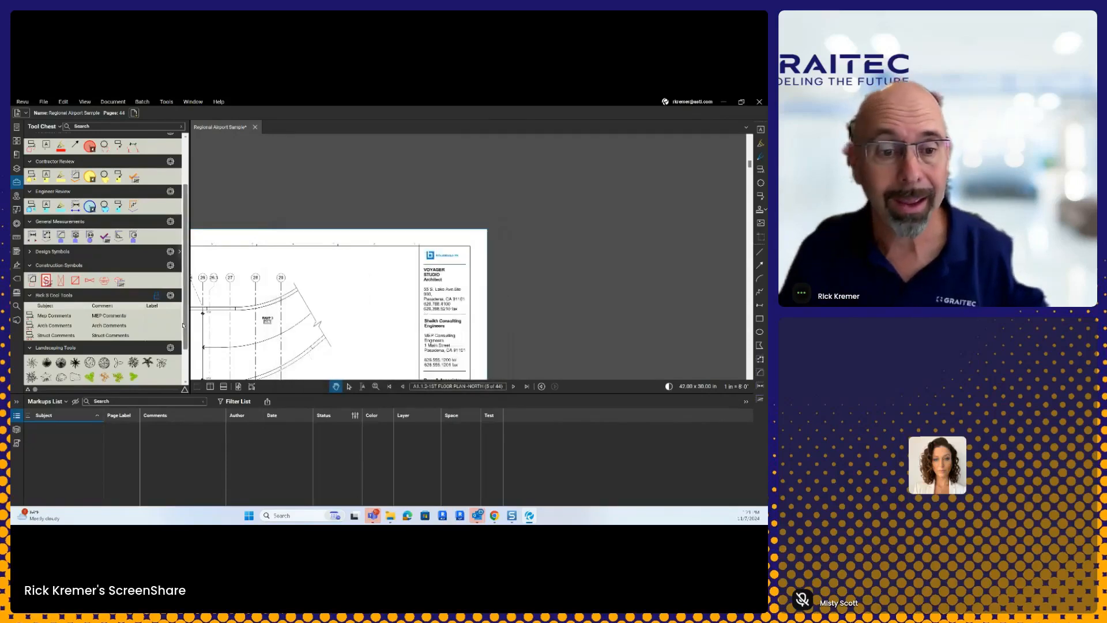
{"action": "scroll", "coordinate": [144, 323], "scroll_direction": "down", "scroll_amount": 2}
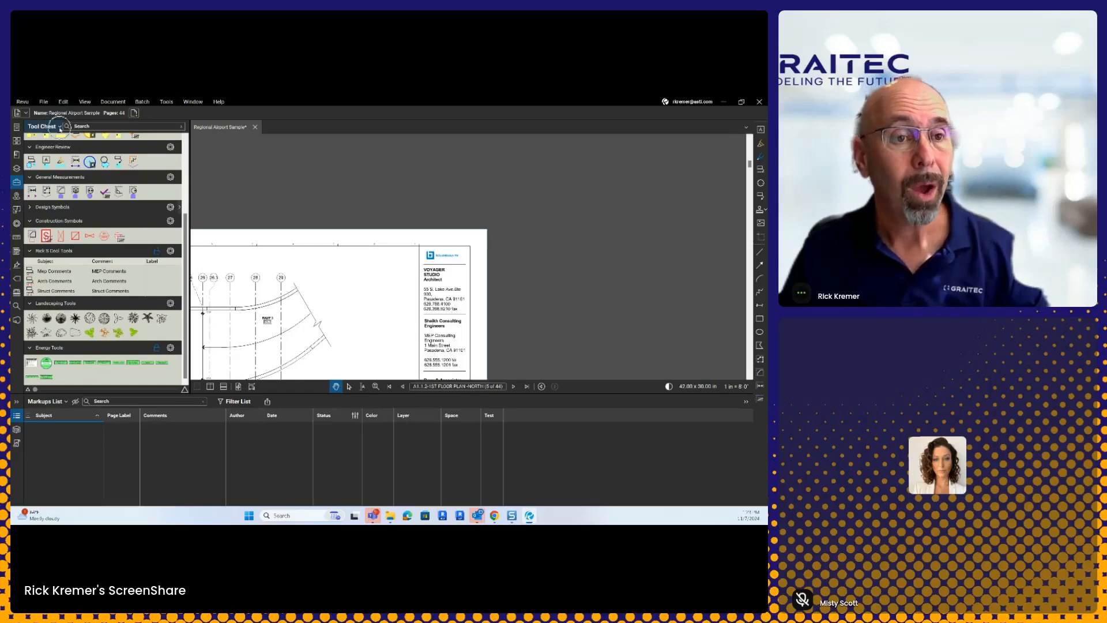
Step: Show the Tool Chest dropdown with its Send Tool Chest to Bluebeam Cloud option
{"action": "left_click", "coordinate": [60, 127]}
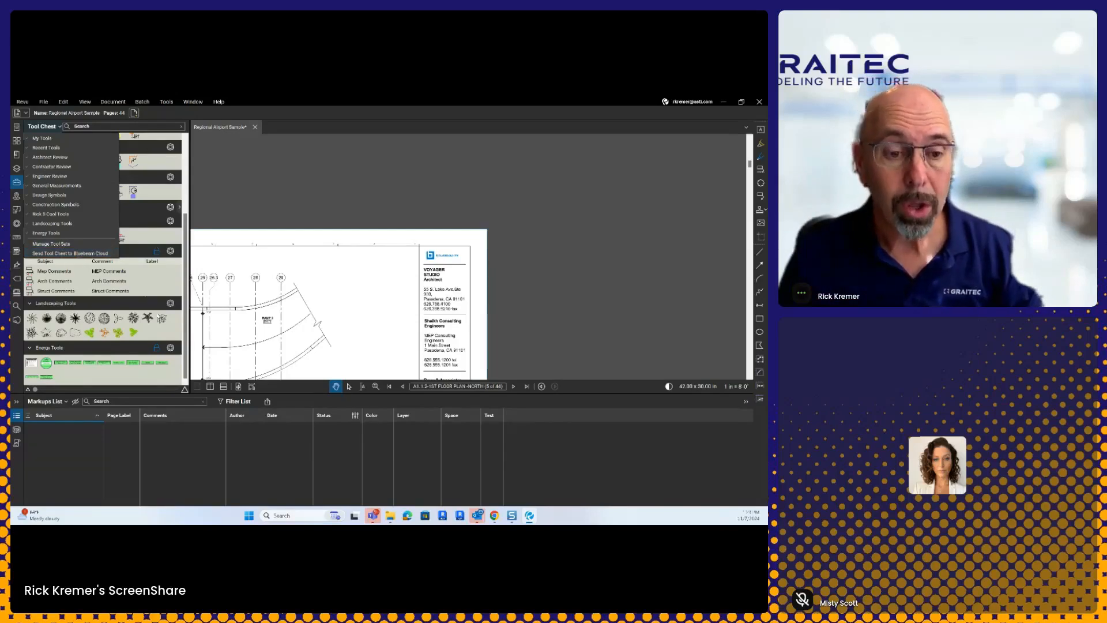
{"action": "left_click", "coordinate": [277, 194]}
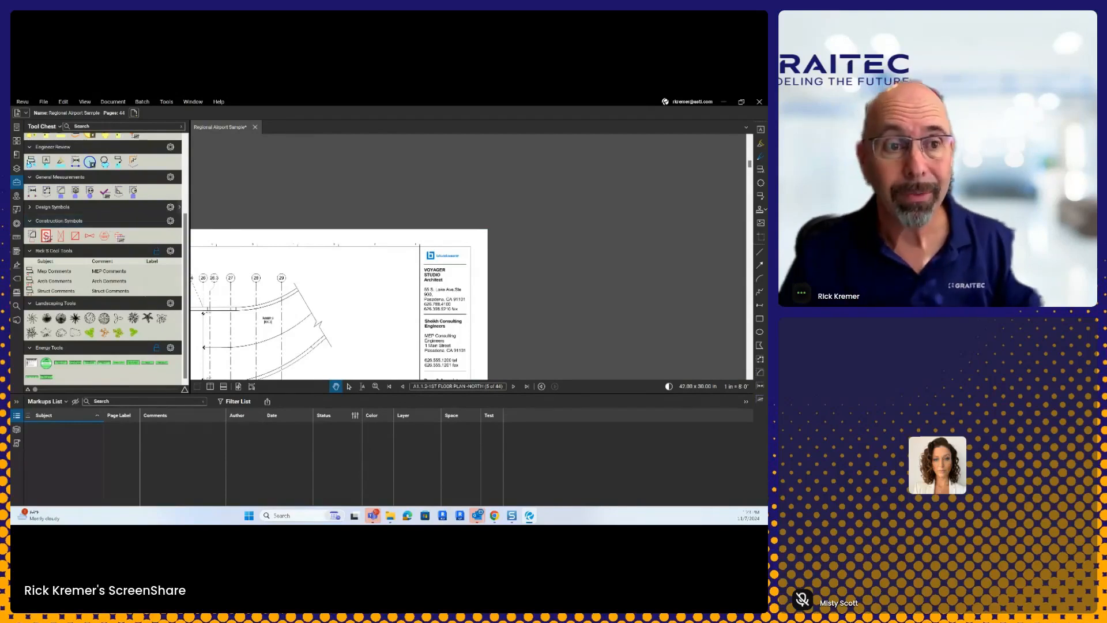
{"action": "left_click", "coordinate": [61, 128]}
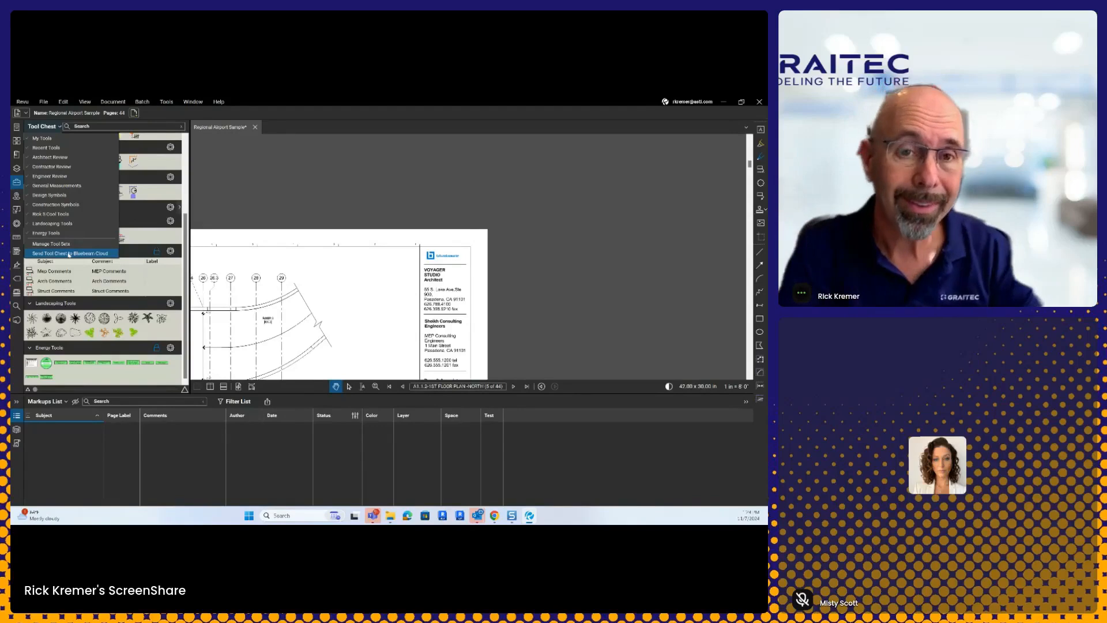
Step: Fit the whole 1st floor plan north sheet in view and shrink the Markups List below it
{"action": "left_click", "coordinate": [243, 180]}
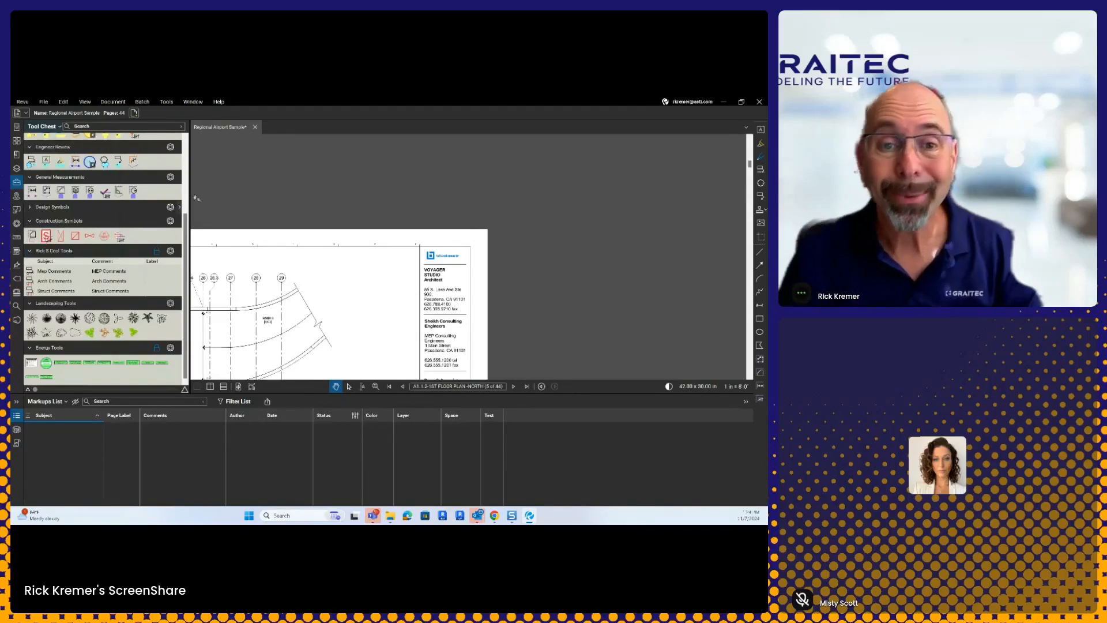
{"action": "left_click_drag", "start_coordinate": [320, 245], "coordinate": [513, 191]}
{"action": "scroll", "coordinate": [509, 193], "scroll_direction": "down", "scroll_amount": 2}
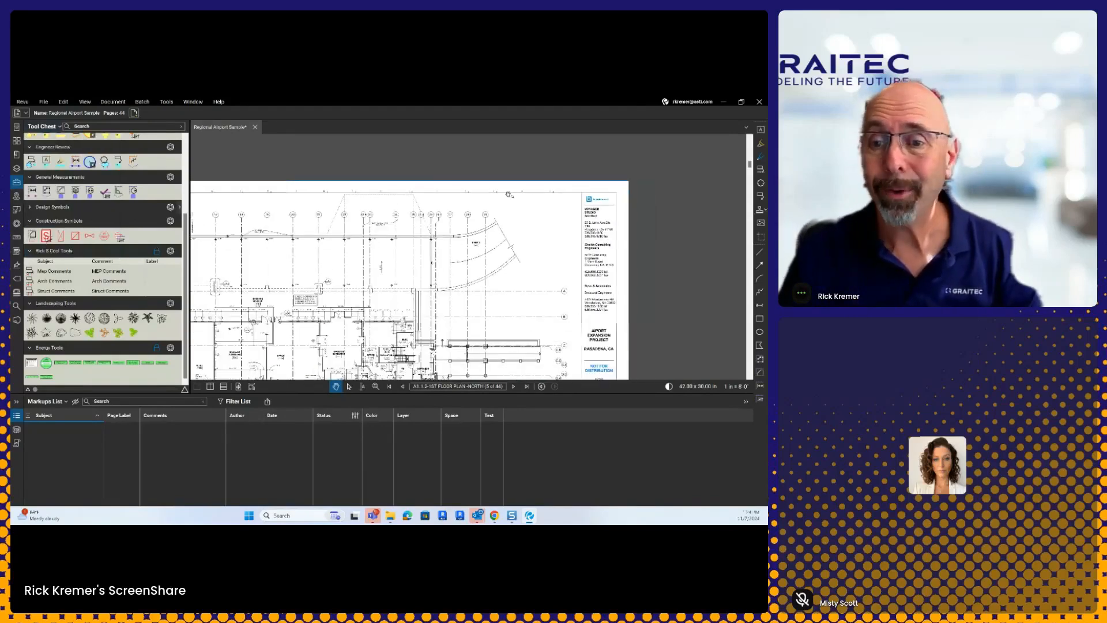
{"action": "left_click_drag", "start_coordinate": [493, 235], "coordinate": [507, 206]}
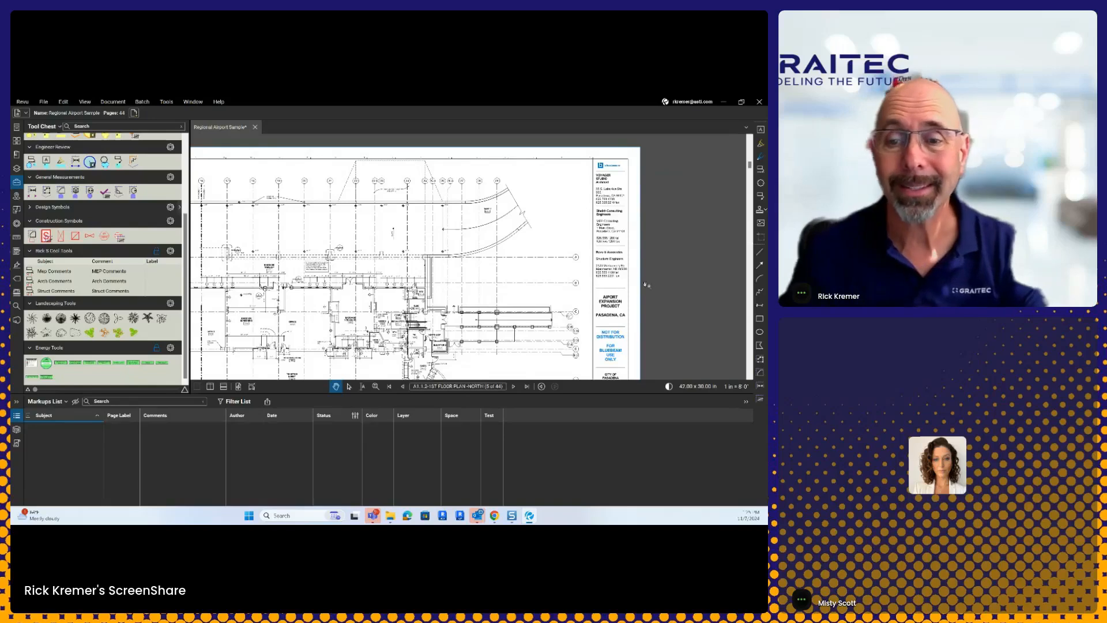
{"action": "scroll", "coordinate": [526, 280], "scroll_direction": "down", "scroll_amount": 1}
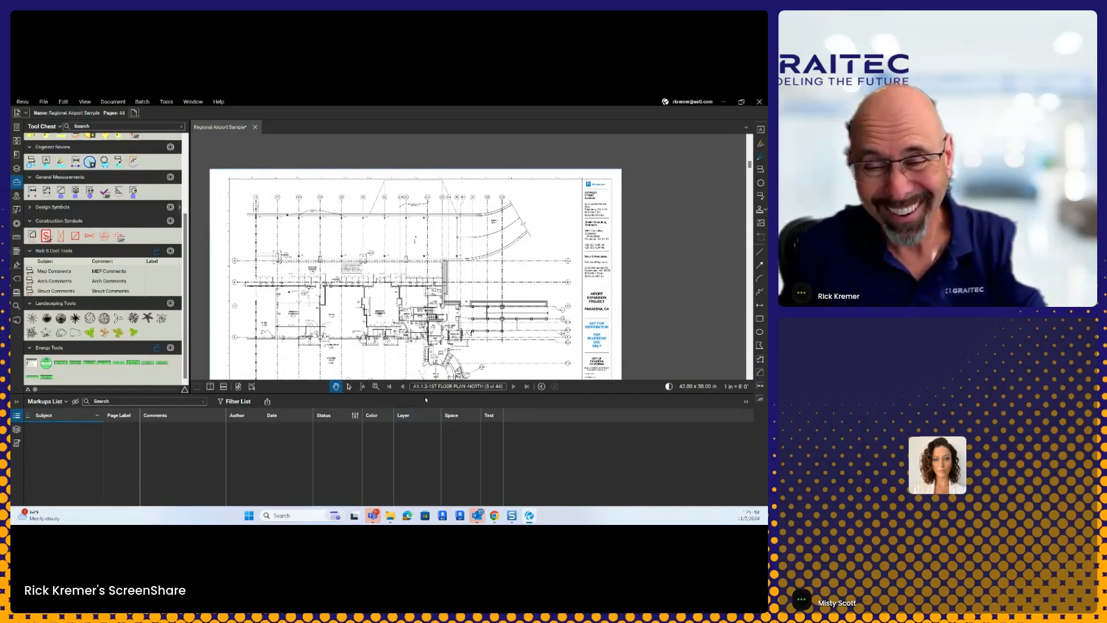
{"action": "left_click_drag", "start_coordinate": [426, 399], "coordinate": [425, 455]}
{"action": "left_click_drag", "start_coordinate": [414, 363], "coordinate": [411, 323]}
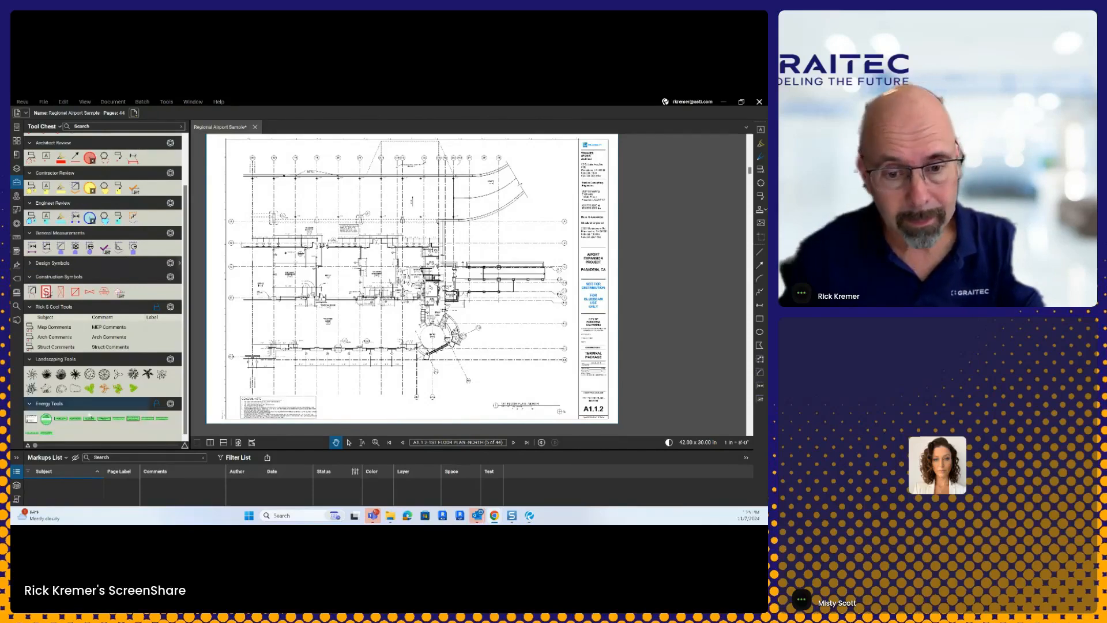
{"action": "mouse_move", "coordinate": [287, 450]}
{"action": "left_mouse_down"}
{"action": "mouse_move", "coordinate": [302, 338]}
{"action": "mouse_move", "coordinate": [293, 448]}
{"action": "left_mouse_up"}
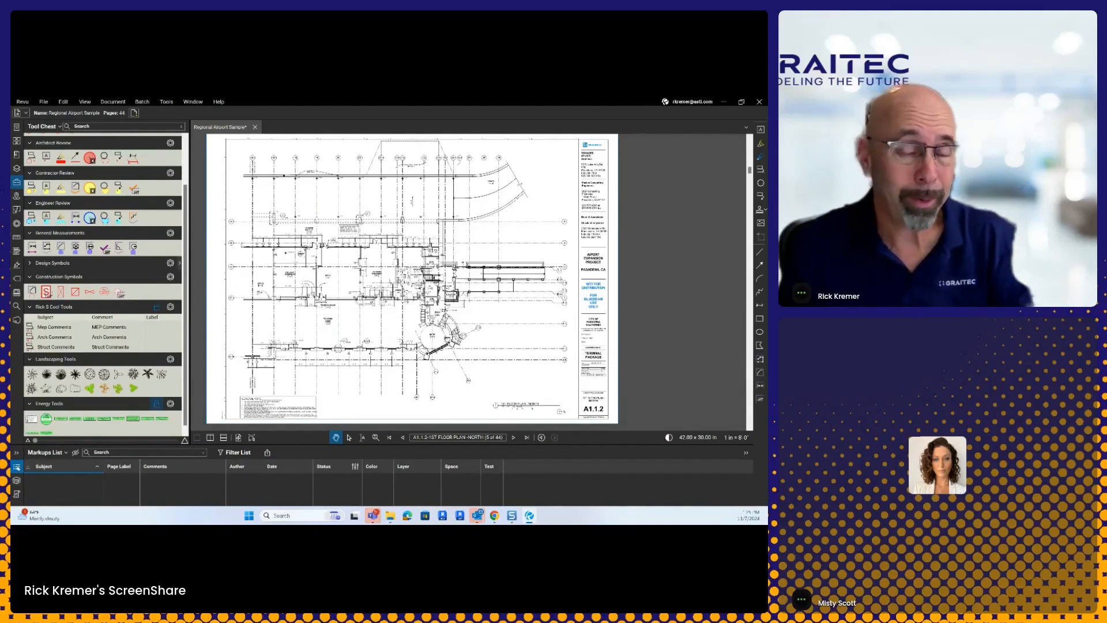
Step: Collapse and reopen the Markups List, then drag its splitter up to enlarge it
{"action": "left_click", "coordinate": [19, 468]}
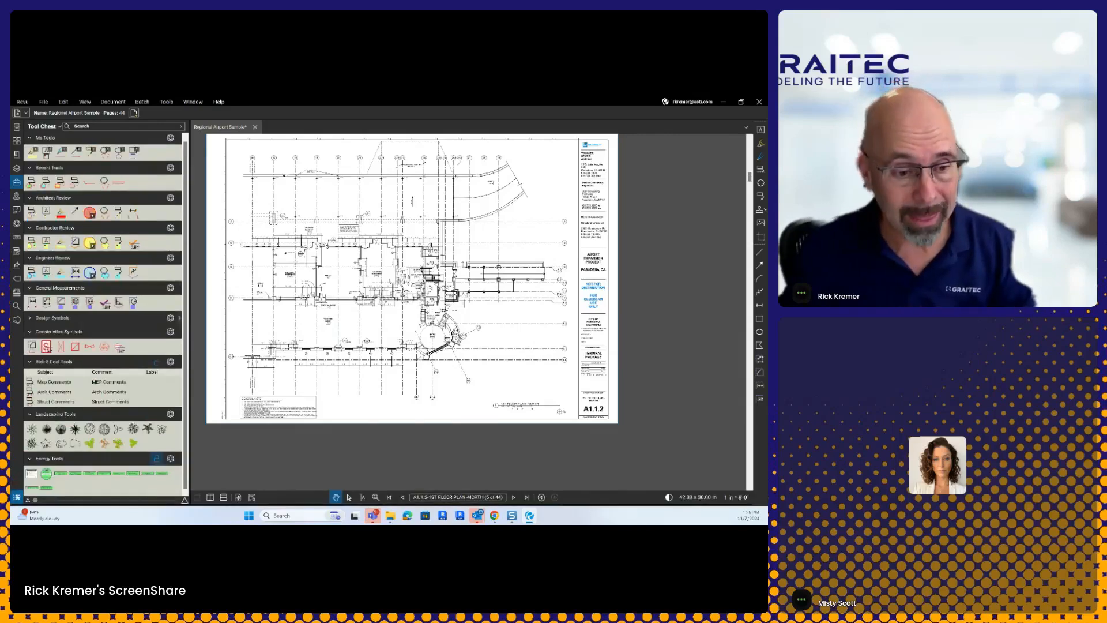
{"action": "left_click", "coordinate": [17, 497]}
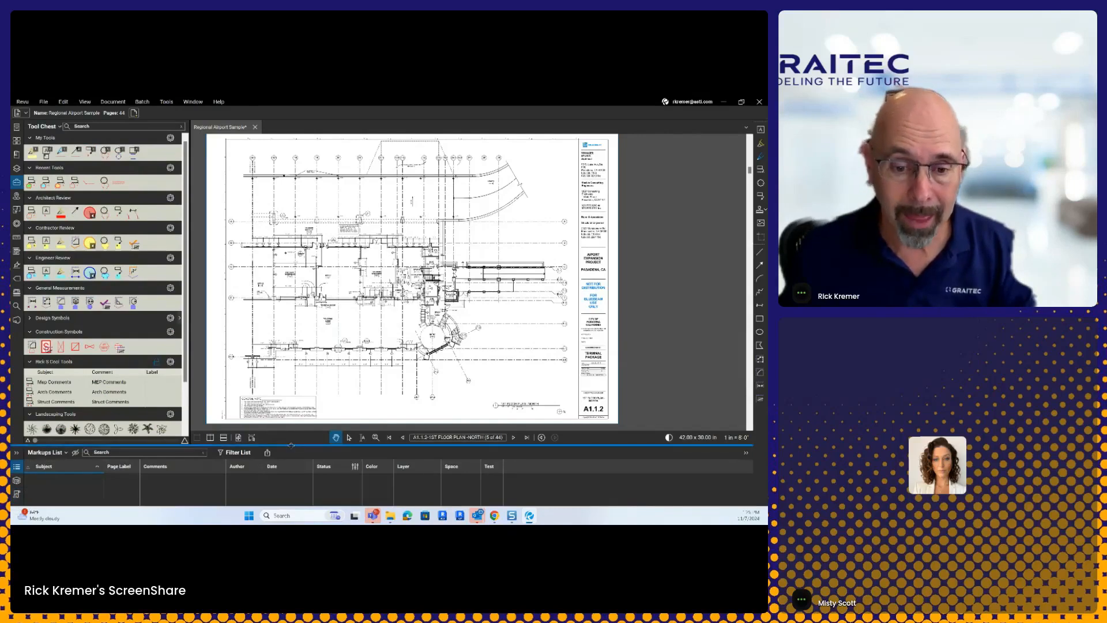
{"action": "left_click_drag", "start_coordinate": [291, 445], "coordinate": [292, 400]}
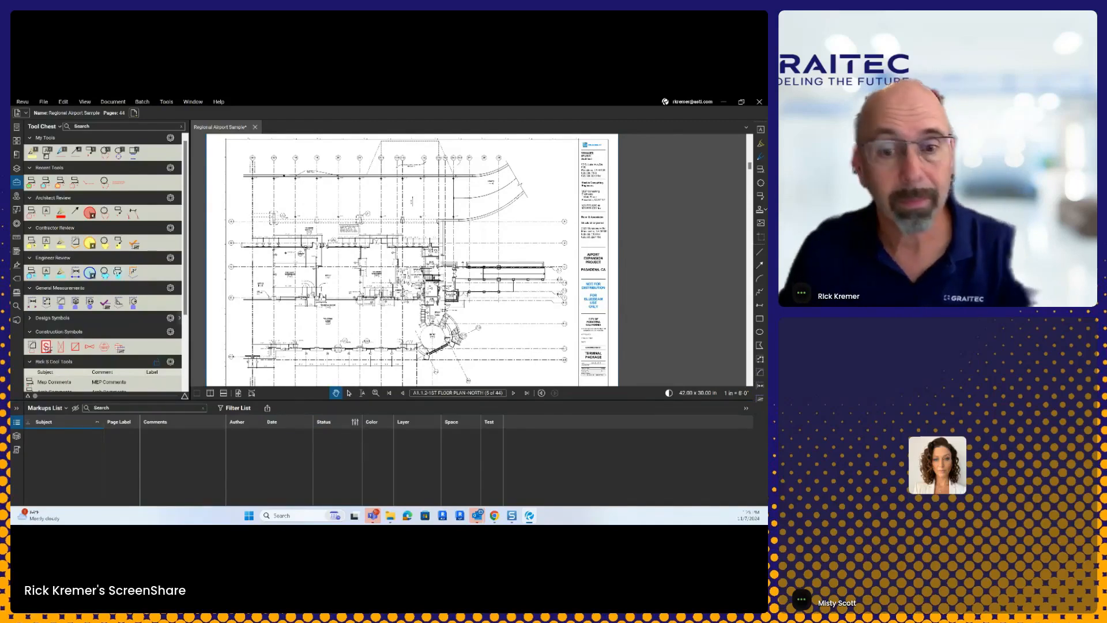
{"action": "scroll", "coordinate": [42, 288], "scroll_direction": "down", "scroll_amount": 3}
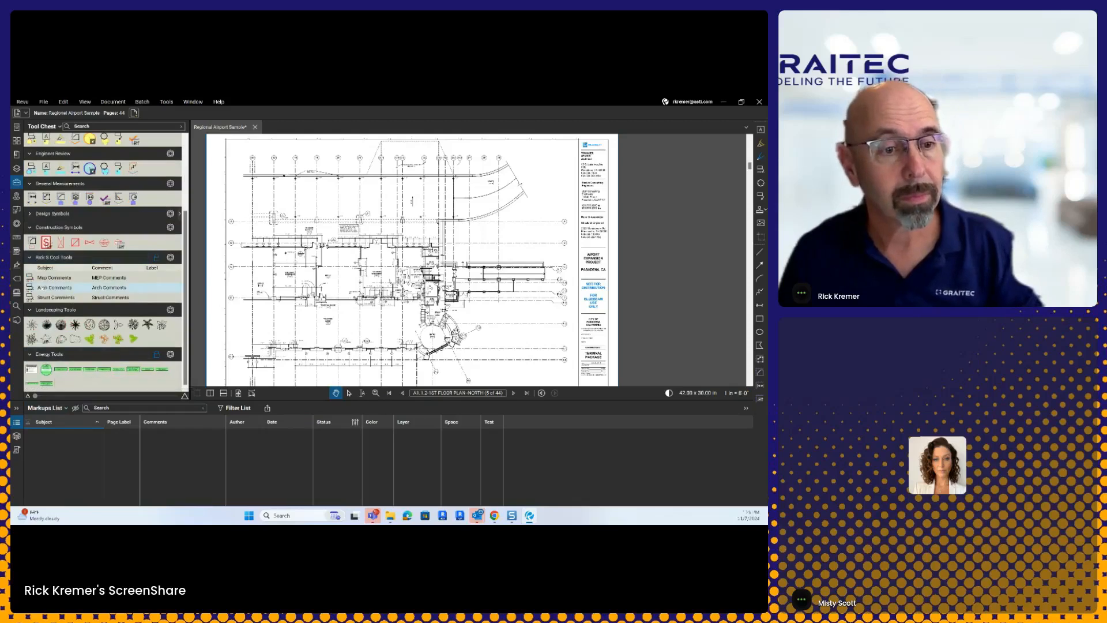
{"action": "left_click", "coordinate": [42, 288]}
{"action": "left_click", "coordinate": [507, 252]}
{"action": "key", "text": "Escape"}
{"action": "left_click", "coordinate": [127, 297]}
{"action": "left_click_drag", "start_coordinate": [492, 184], "coordinate": [519, 203]}
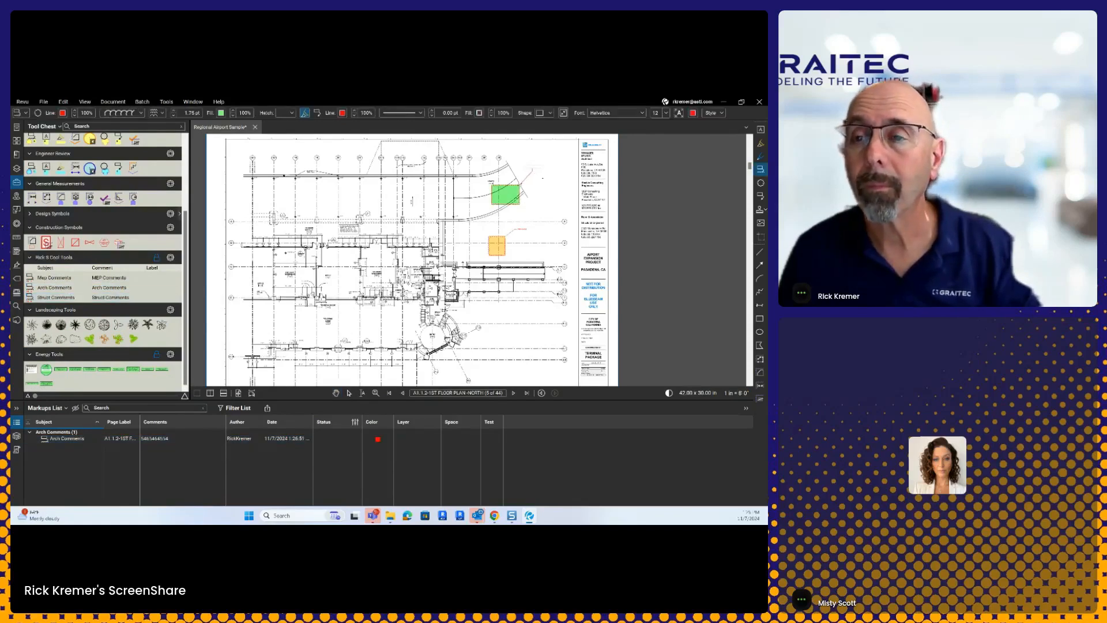
{"action": "key", "text": "Escape"}
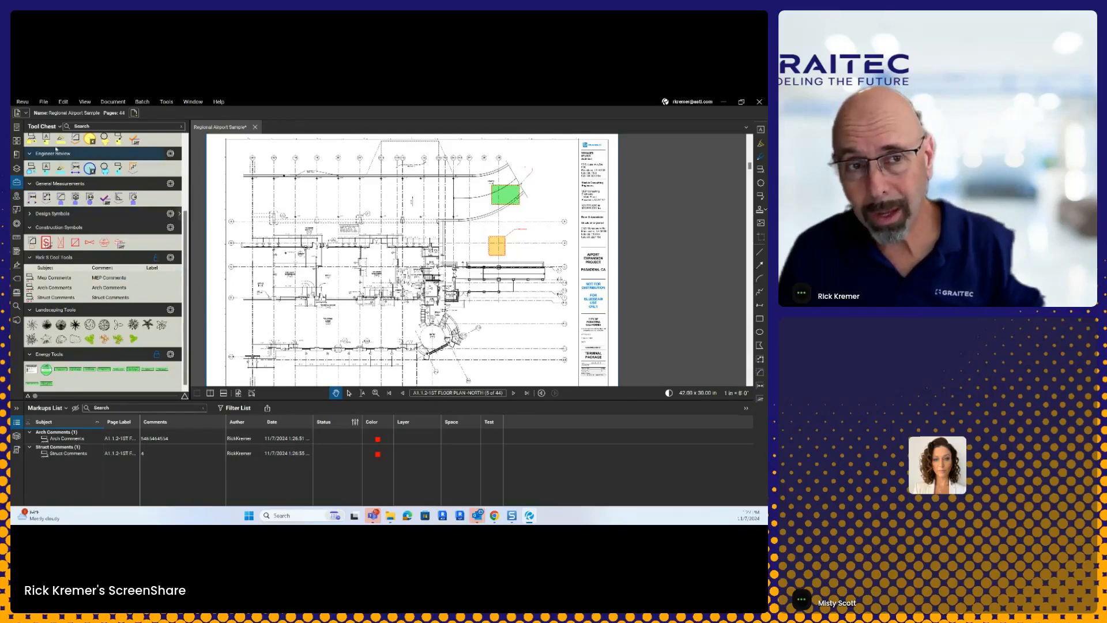
Step: Send the tool chest to Bluebeam Cloud and bring a blank Chrome tab full-screen
{"action": "left_click", "coordinate": [58, 127]}
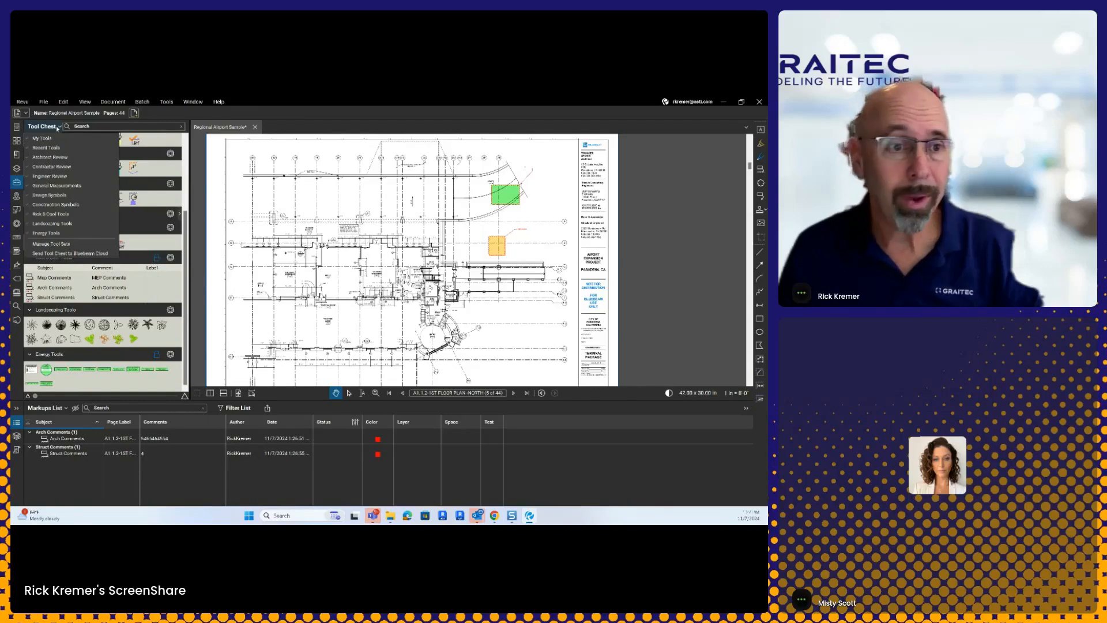
{"action": "left_click", "coordinate": [70, 254]}
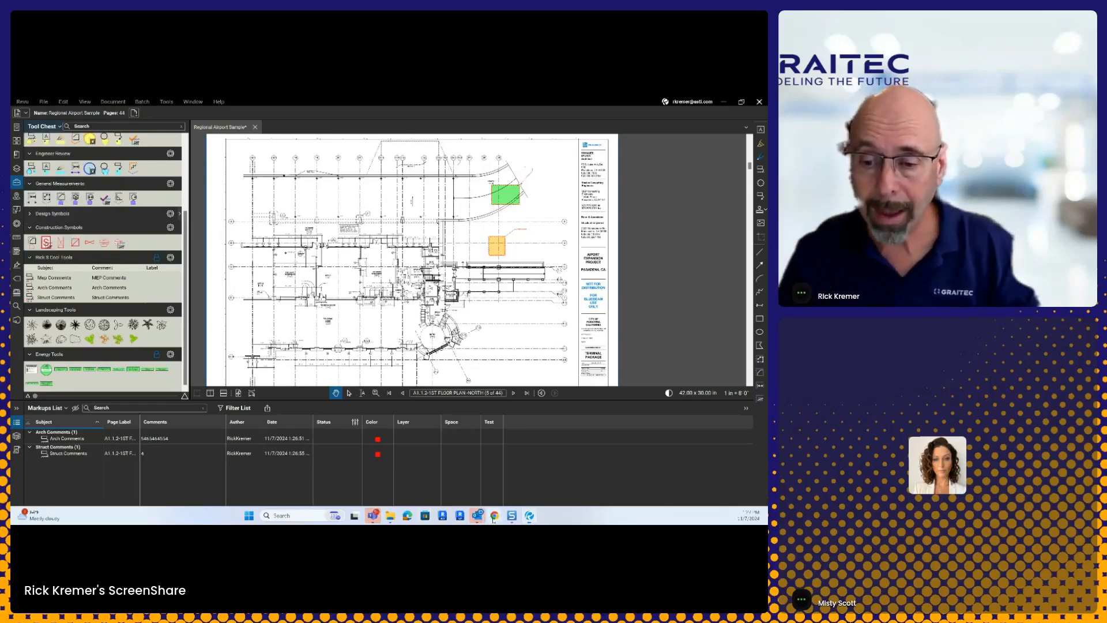
{"action": "mouse_move", "coordinate": [494, 515]}
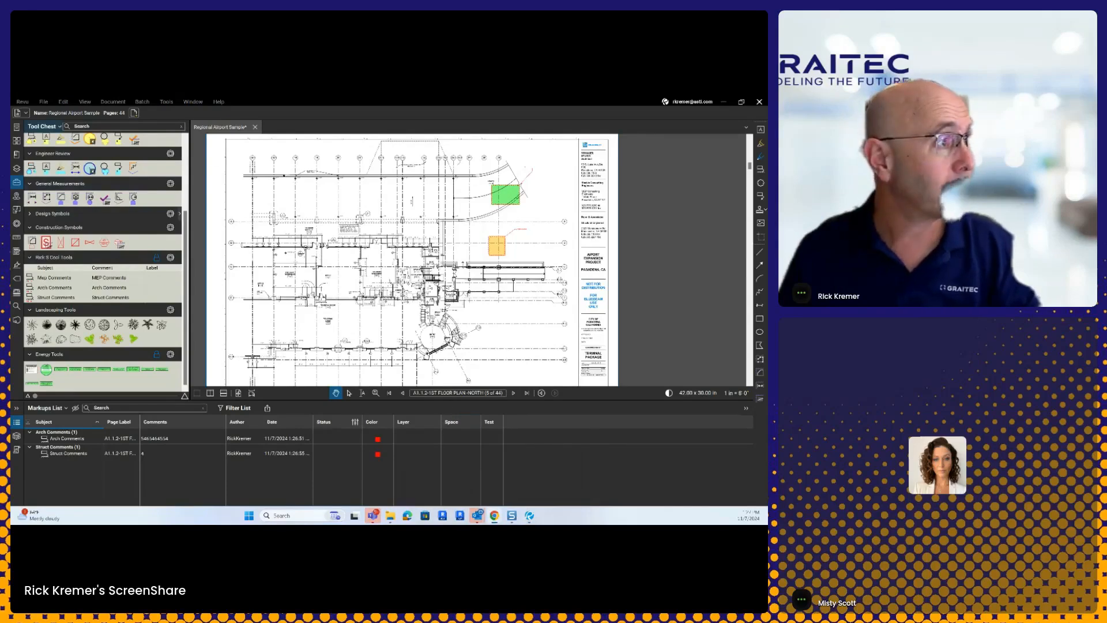
{"action": "left_click_drag", "start_coordinate": [12, 110], "coordinate": [634, 100]}
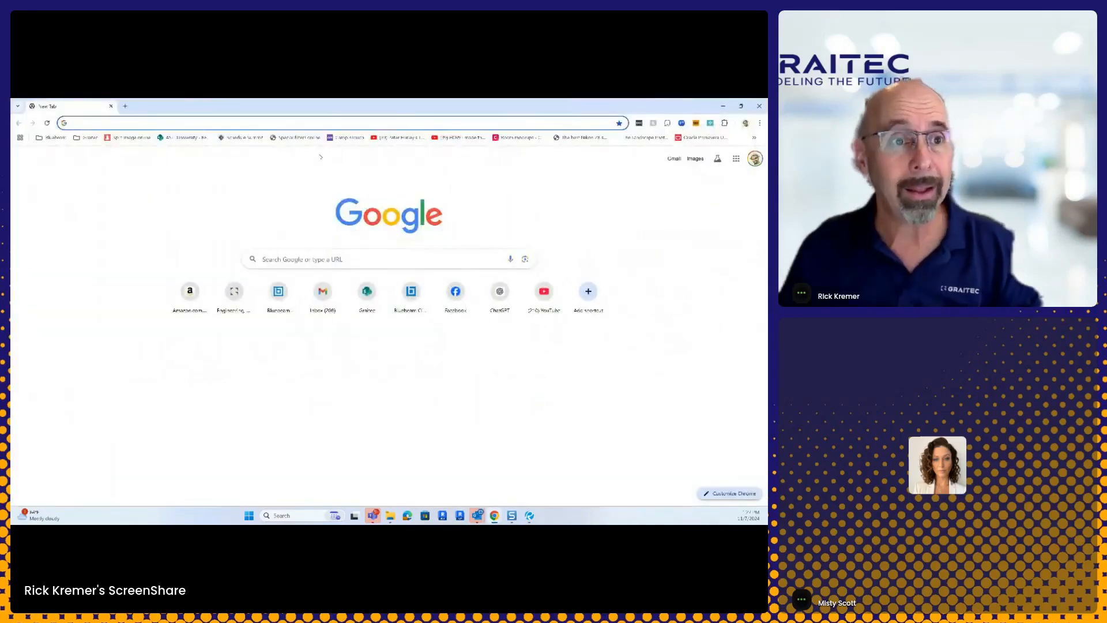
Step: Go to app.bluebeam.com and sign in with the account e-mail and saved password
{"action": "type", "text": "app.bluebeam.com"}
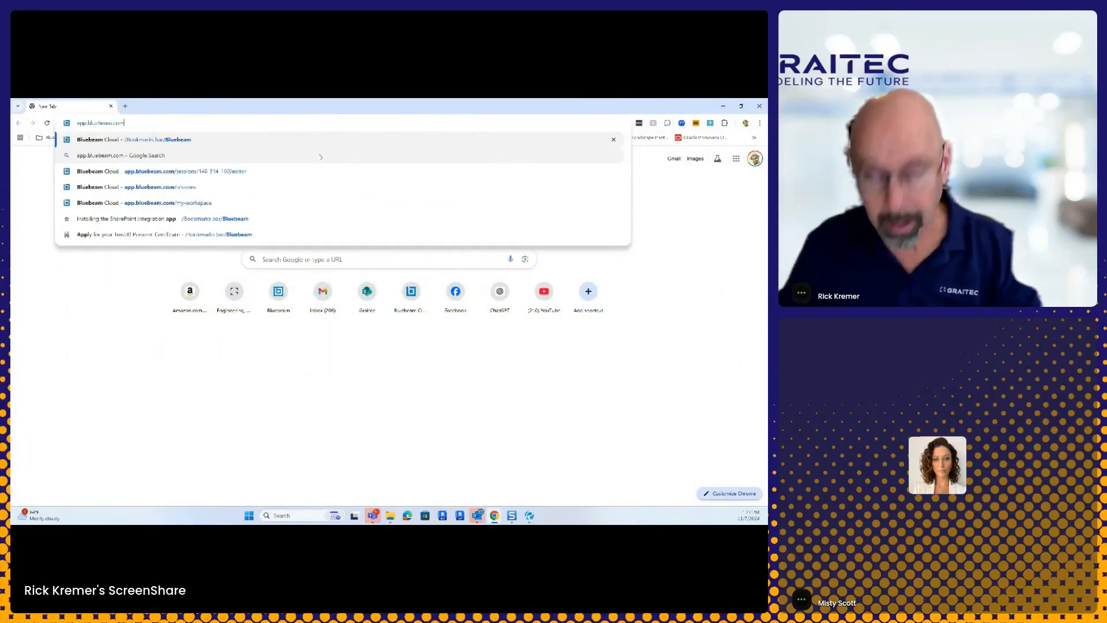
{"action": "key", "text": "Return"}
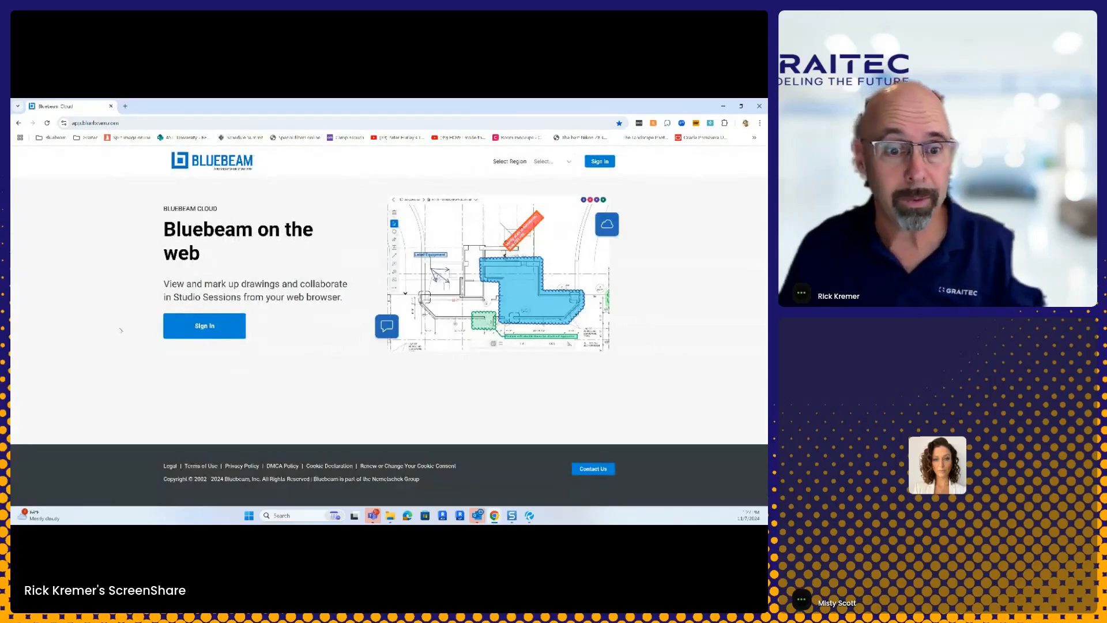
{"action": "left_click", "coordinate": [205, 327]}
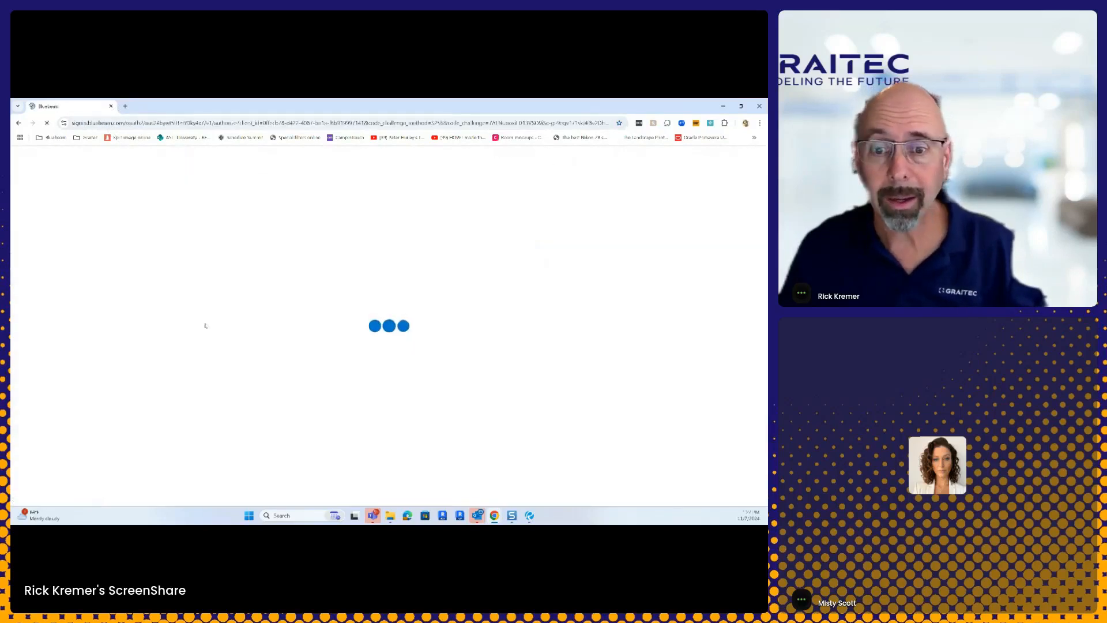
{"action": "left_click", "coordinate": [397, 351]}
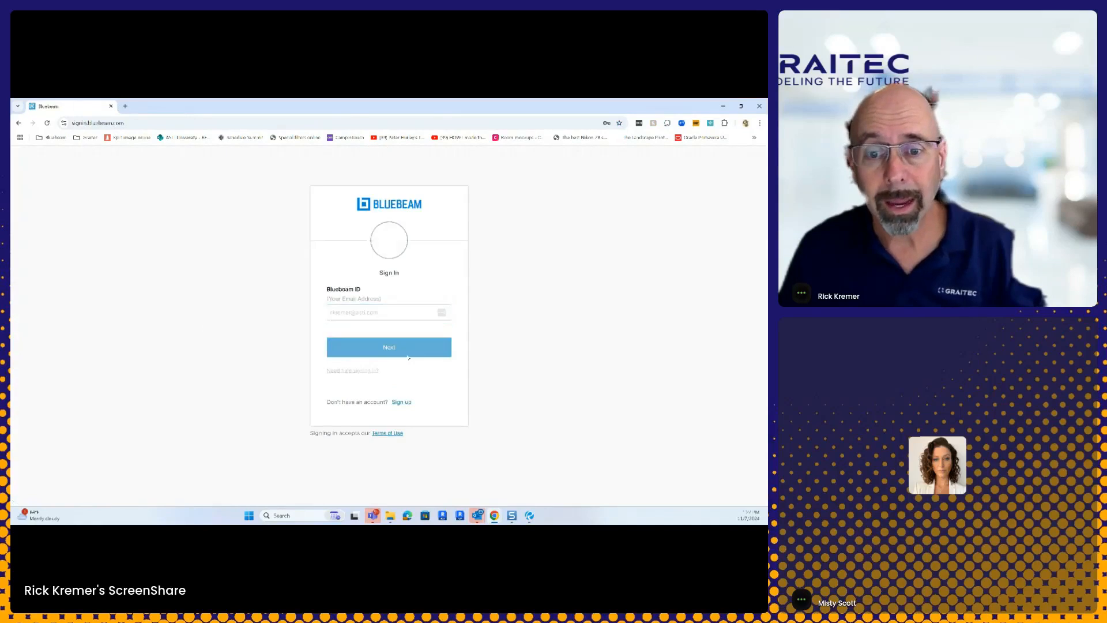
{"action": "left_click", "coordinate": [363, 377]}
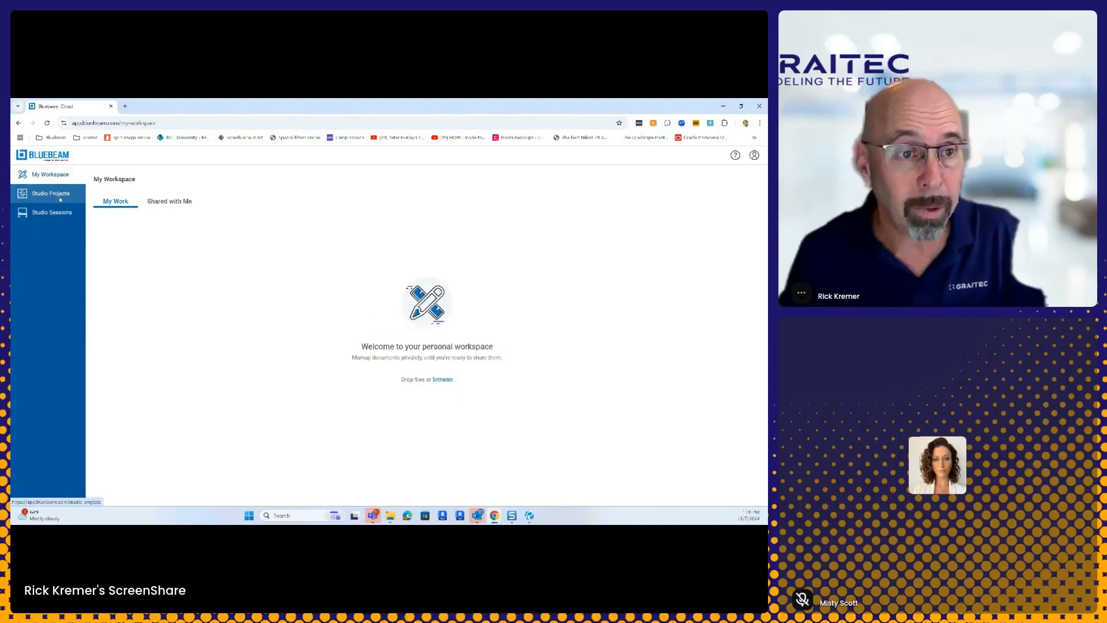
Step: Browse Studio Projects to the _Demo Project Files project and open Takeoff.pdf
{"action": "left_click", "coordinate": [60, 196]}
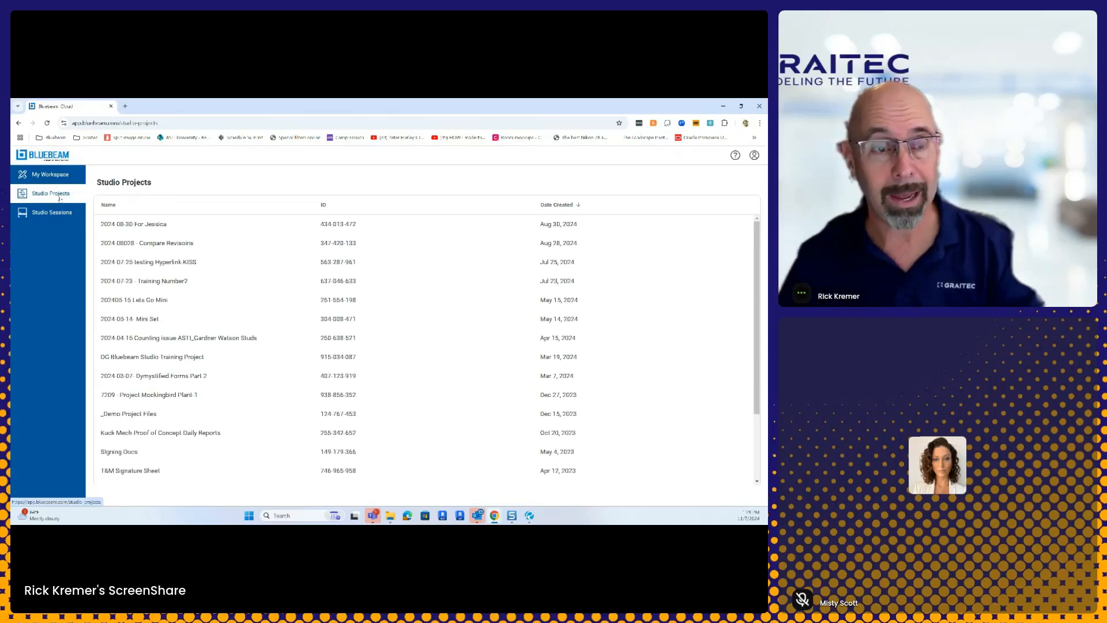
{"action": "left_click", "coordinate": [57, 210]}
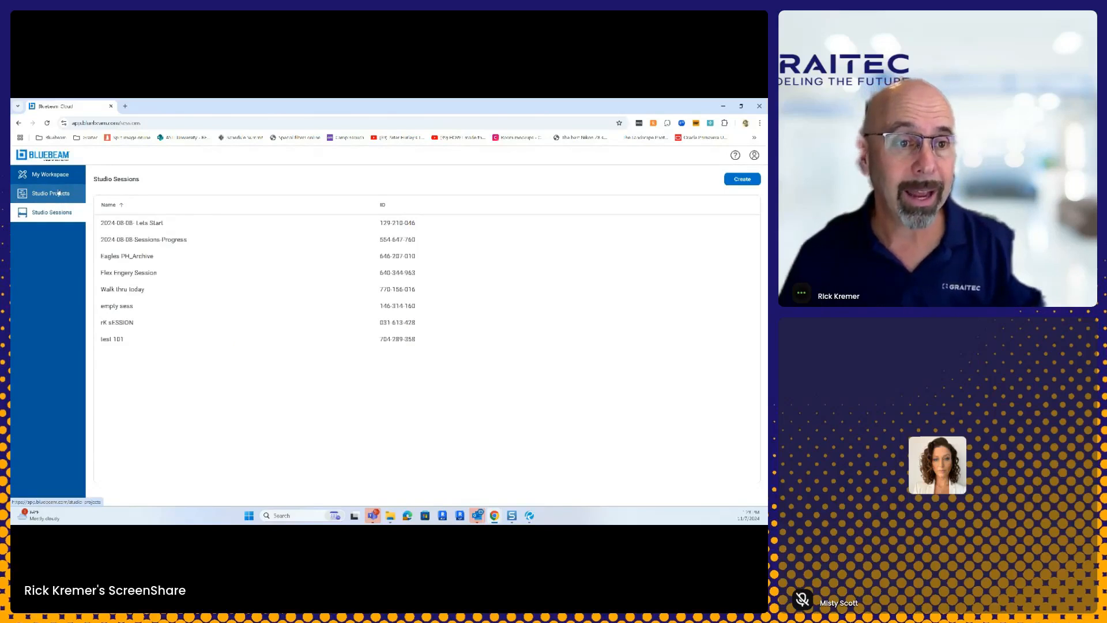
{"action": "left_click", "coordinate": [58, 193]}
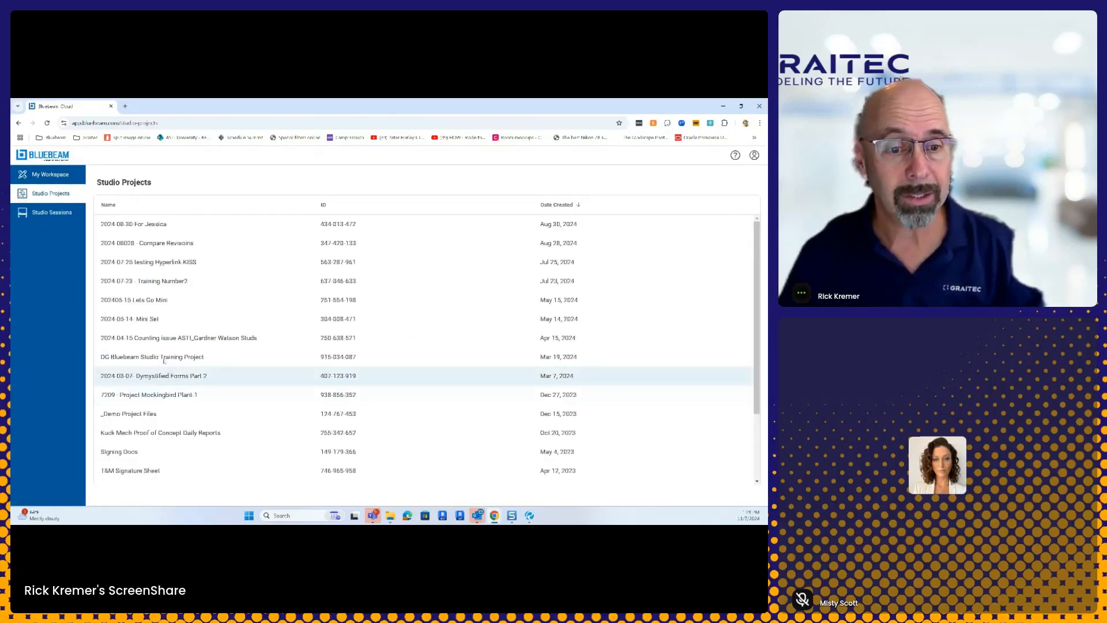
{"action": "left_click", "coordinate": [164, 357]}
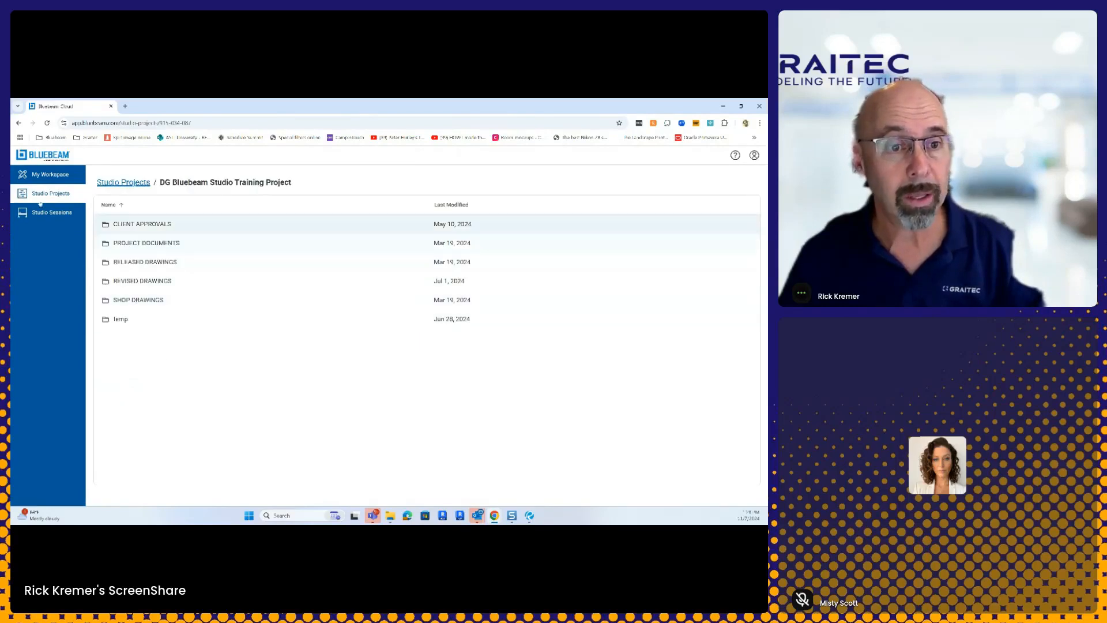
{"action": "left_click", "coordinate": [62, 194]}
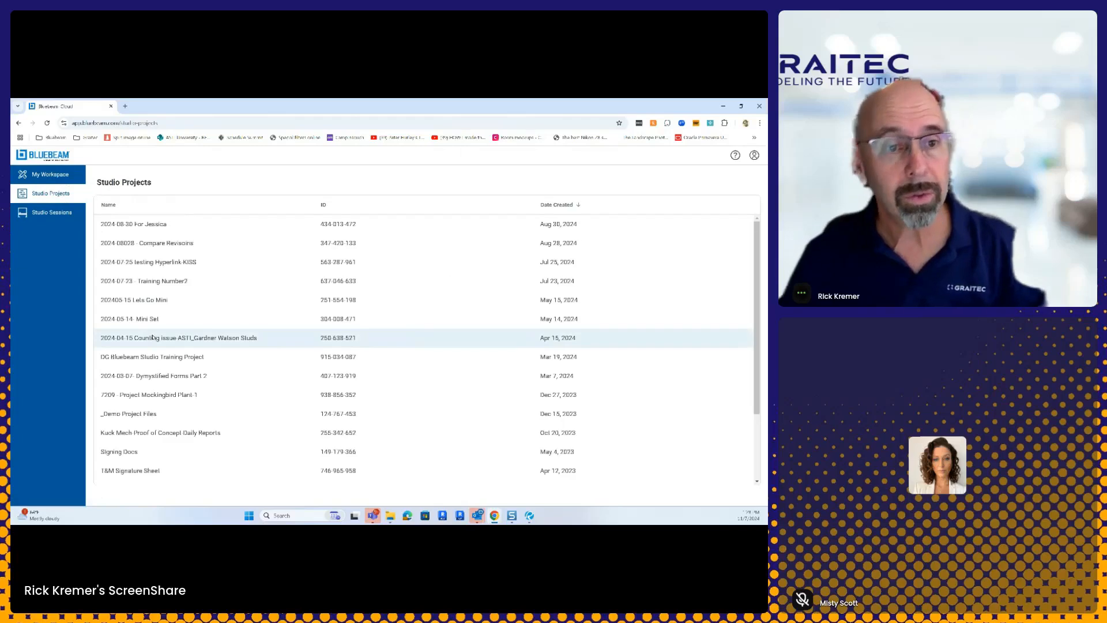
{"action": "left_click", "coordinate": [133, 413]}
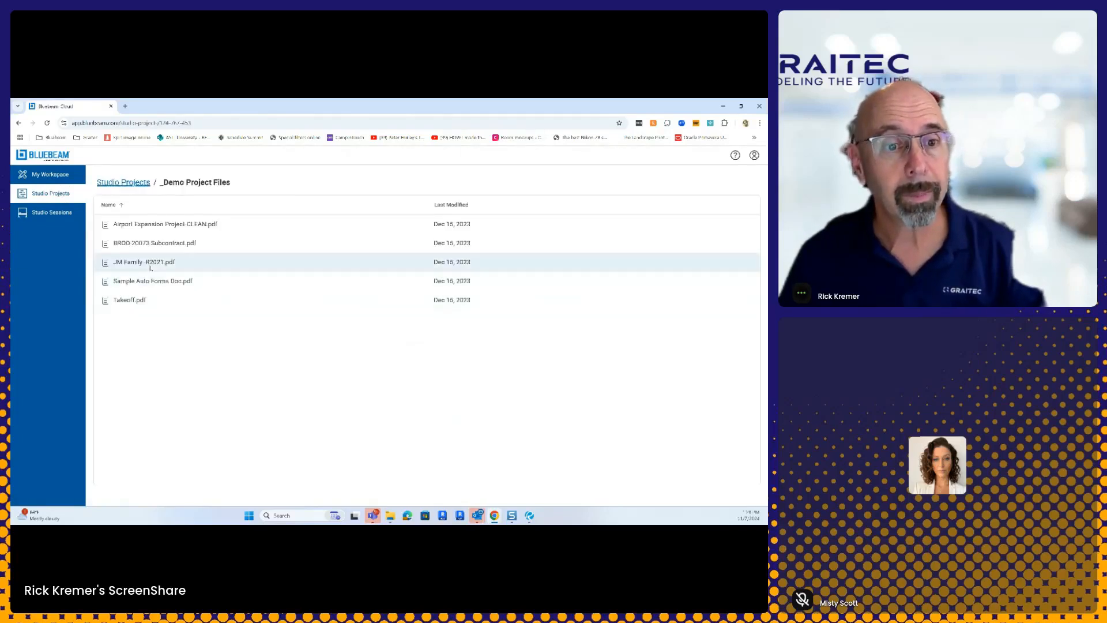
{"action": "left_click", "coordinate": [139, 302]}
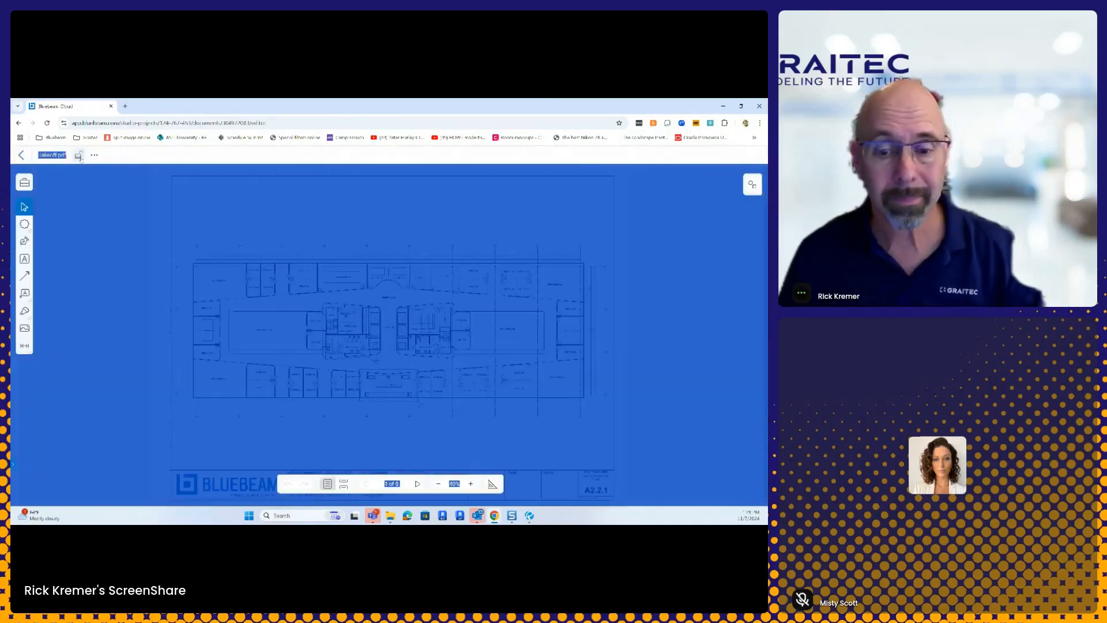
{"action": "left_click", "coordinate": [249, 317]}
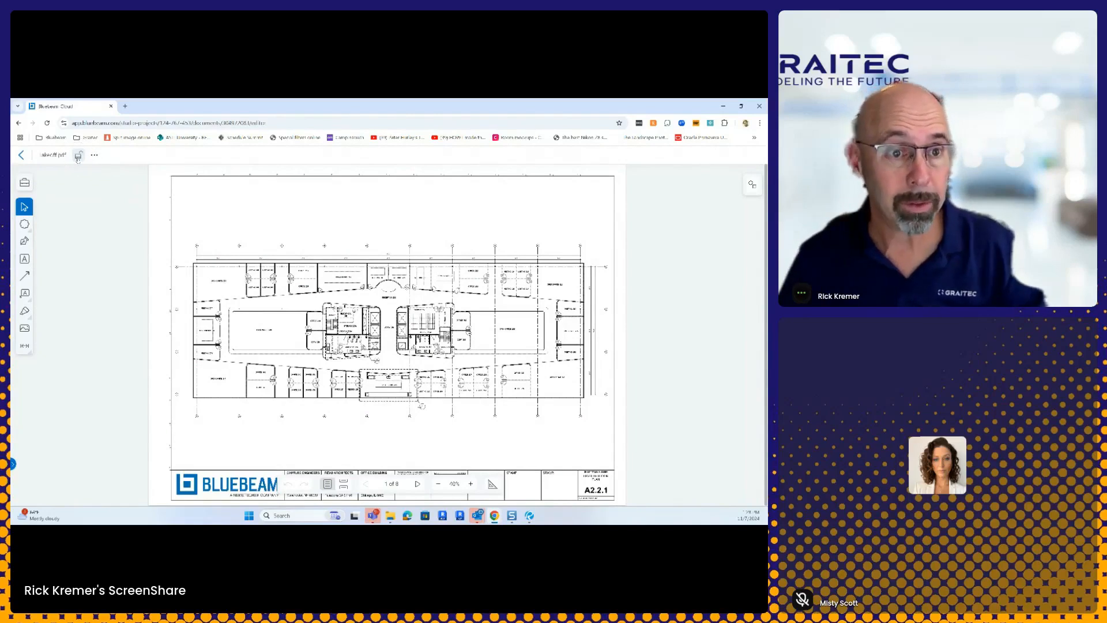
Step: Show the Tool Chest panel with the Architect Review, Contractor Review, Engineer Review and Design Symbols sets
{"action": "left_click", "coordinate": [24, 183]}
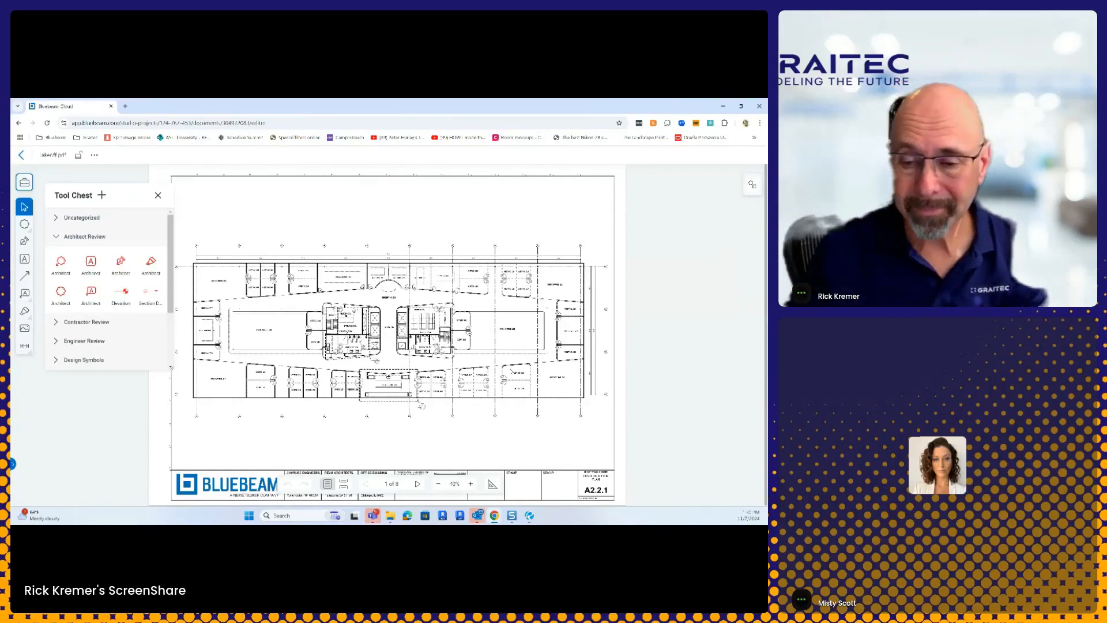
Step: Switch back to the Regional Airport Sample drawing in Bluebeam Revu
{"action": "mouse_move", "coordinate": [529, 515]}
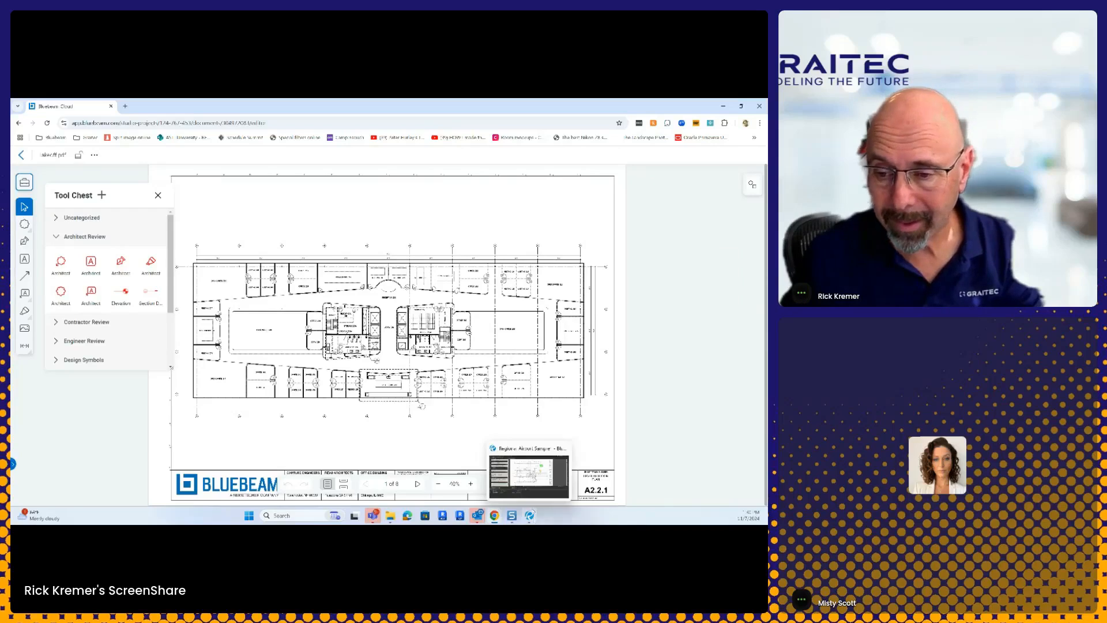
{"action": "left_click", "coordinate": [520, 455]}
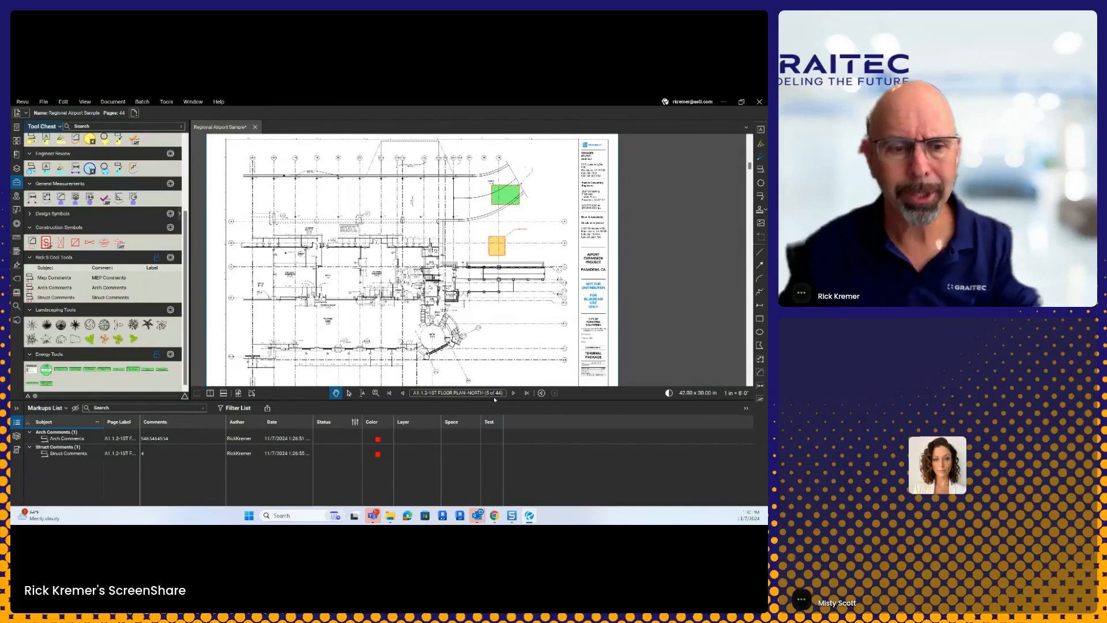
Step: Delete the green and orange rectangle markups, then sort the Markups List by Subject
{"action": "key", "text": "ctrl"}
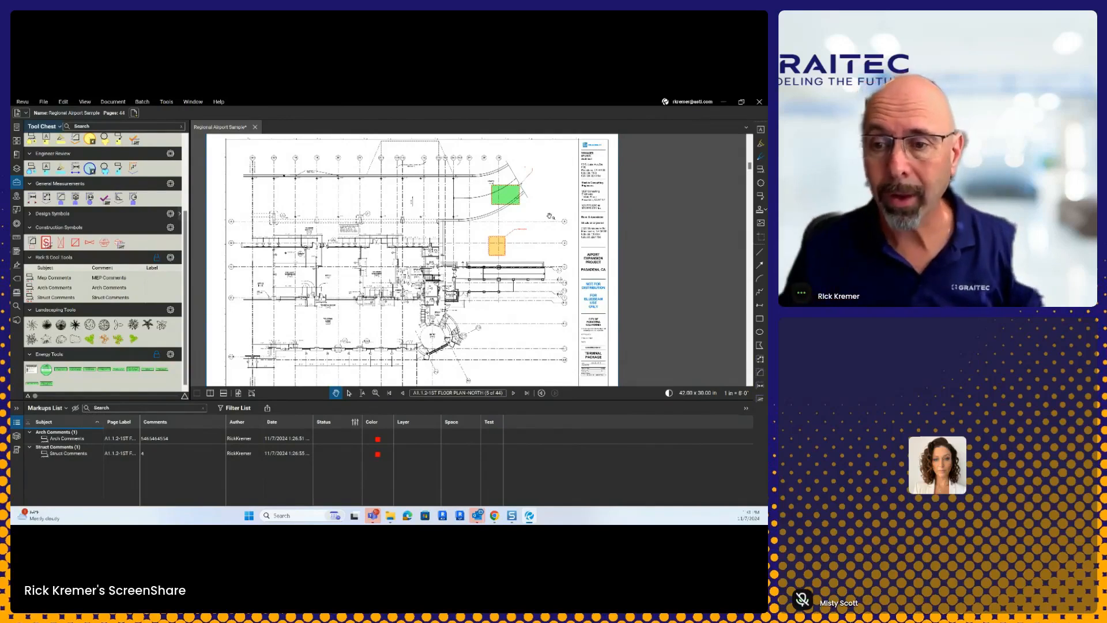
{"action": "right_click", "coordinate": [514, 202]}
{"action": "left_click", "coordinate": [522, 254]}
{"action": "left_click", "coordinate": [494, 248]}
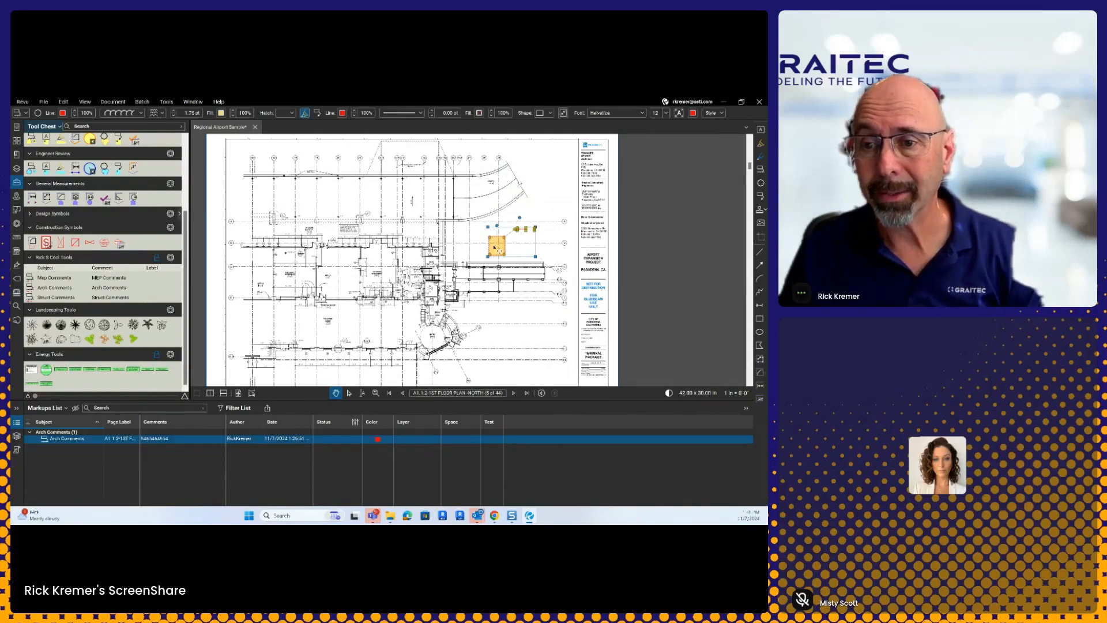
{"action": "right_click", "coordinate": [495, 248]}
{"action": "left_click", "coordinate": [515, 295]}
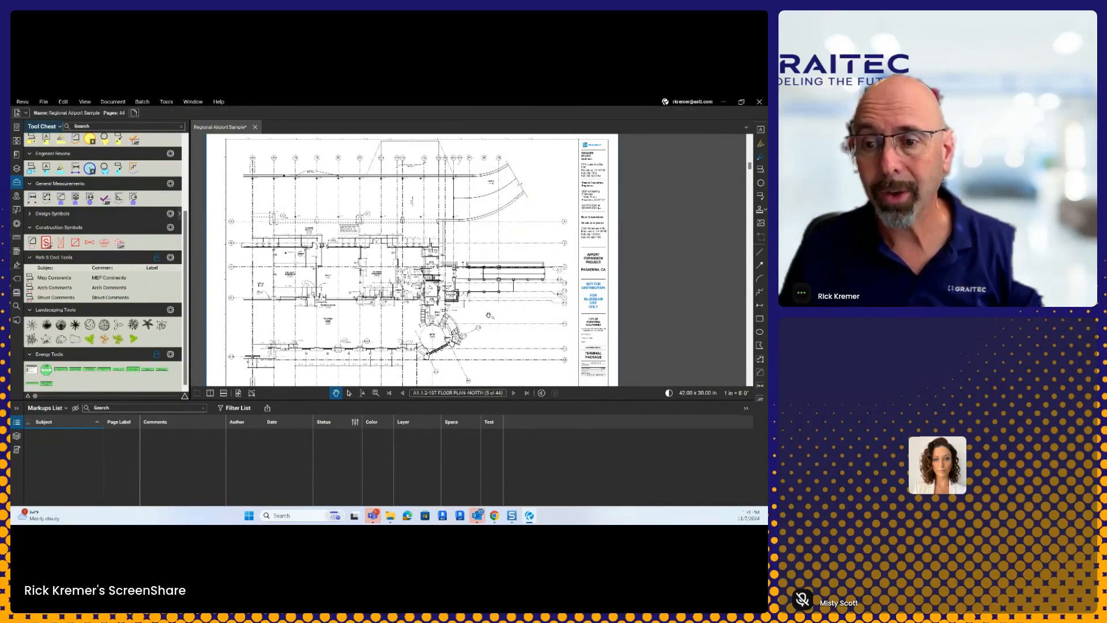
{"action": "left_click", "coordinate": [67, 425]}
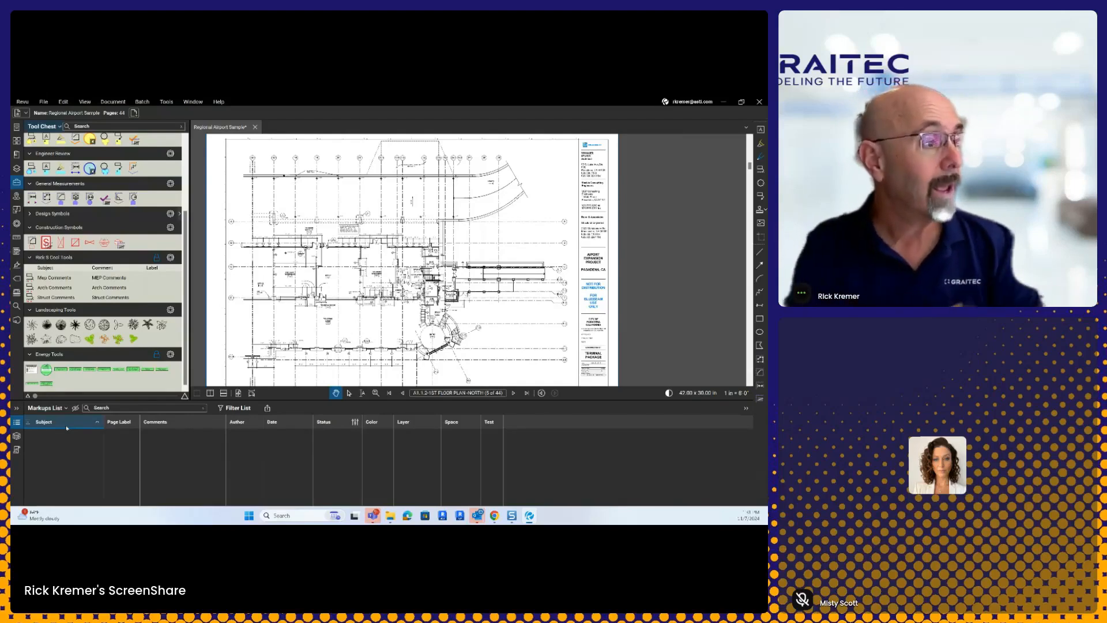
Step: Show the Profiles submenu listing Revu, Revu Advanced, Quantity Takeoff and Field Issues, then close it
{"action": "key", "text": "ctrl"}
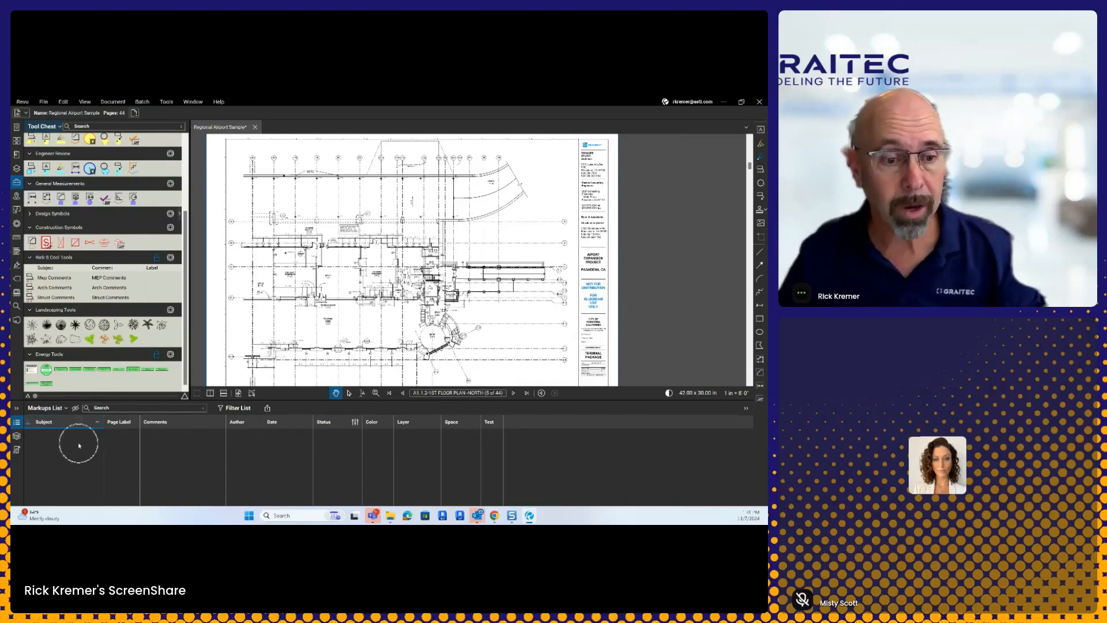
{"action": "key", "text": "ctrl"}
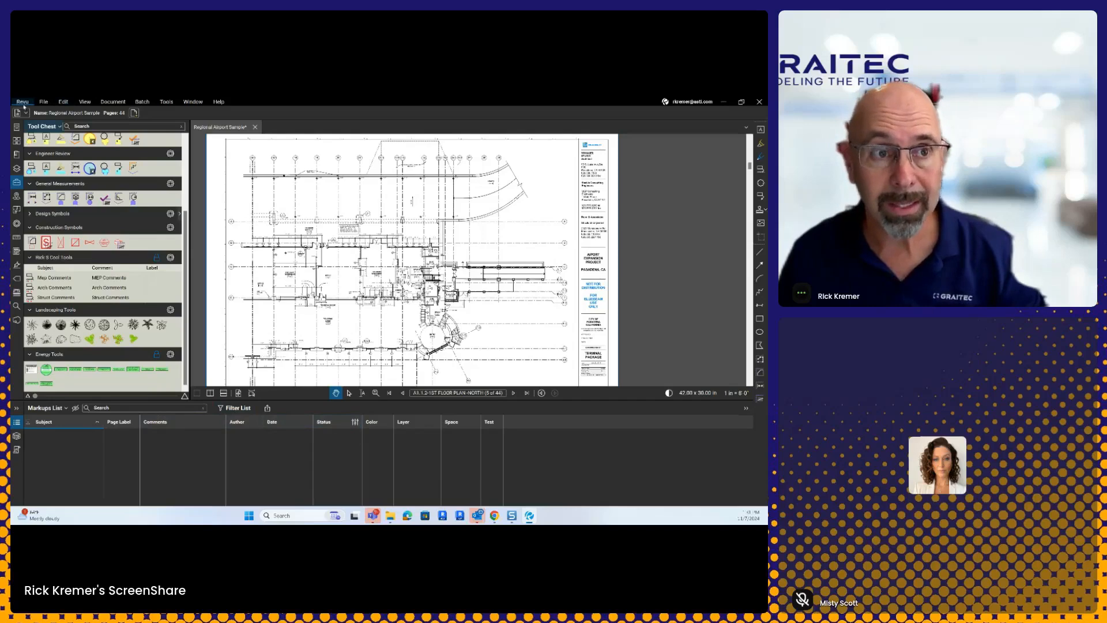
{"action": "left_click", "coordinate": [22, 101]}
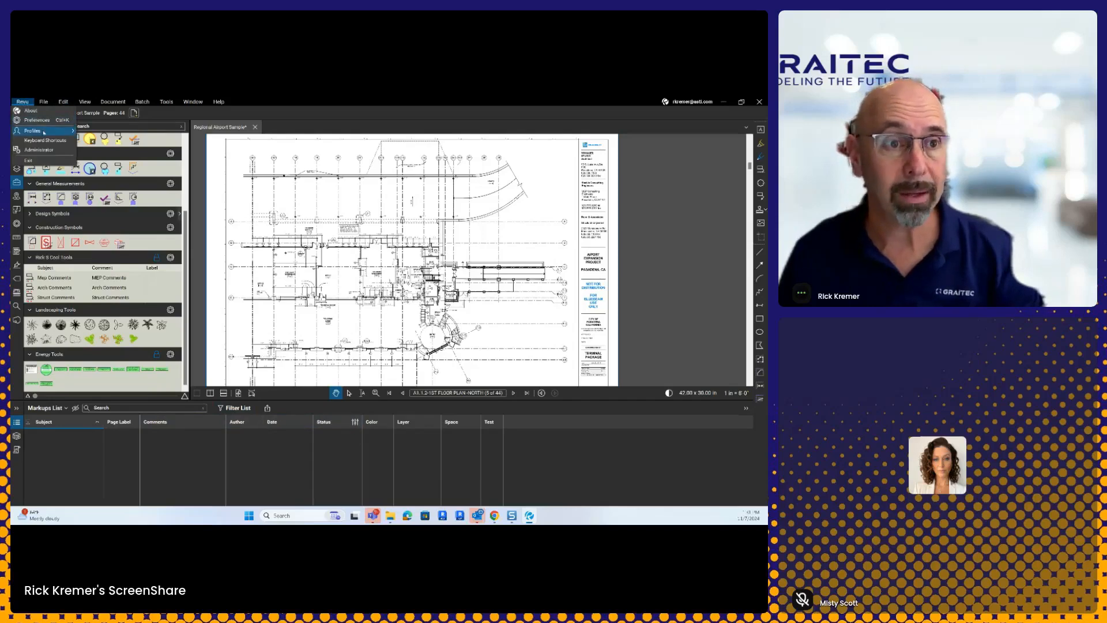
{"action": "mouse_move", "coordinate": [44, 135]}
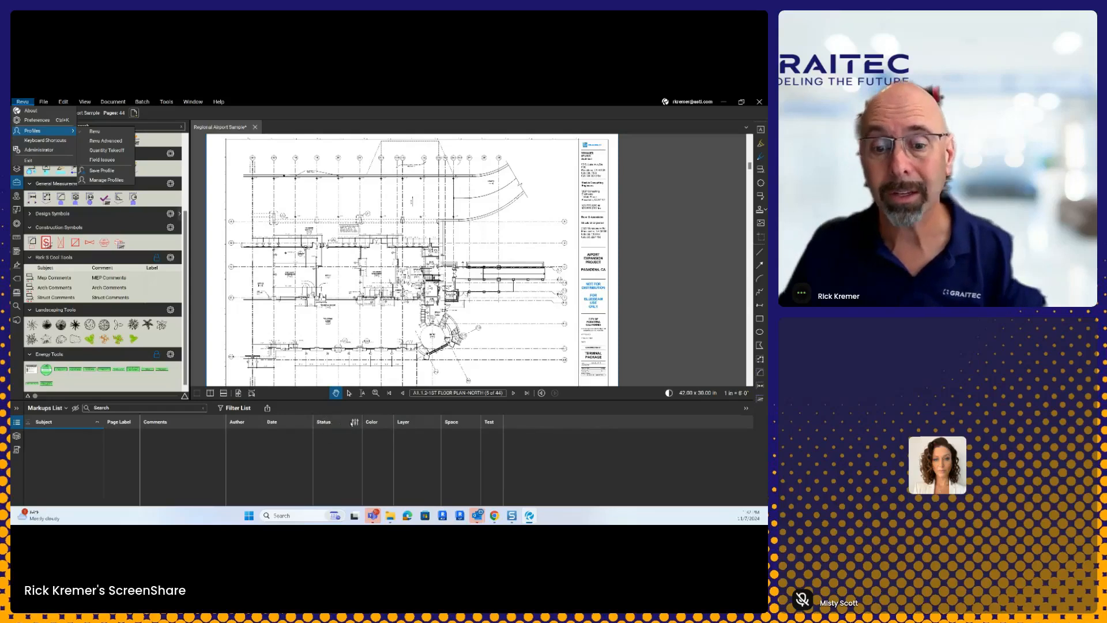
{"action": "left_click", "coordinate": [349, 424]}
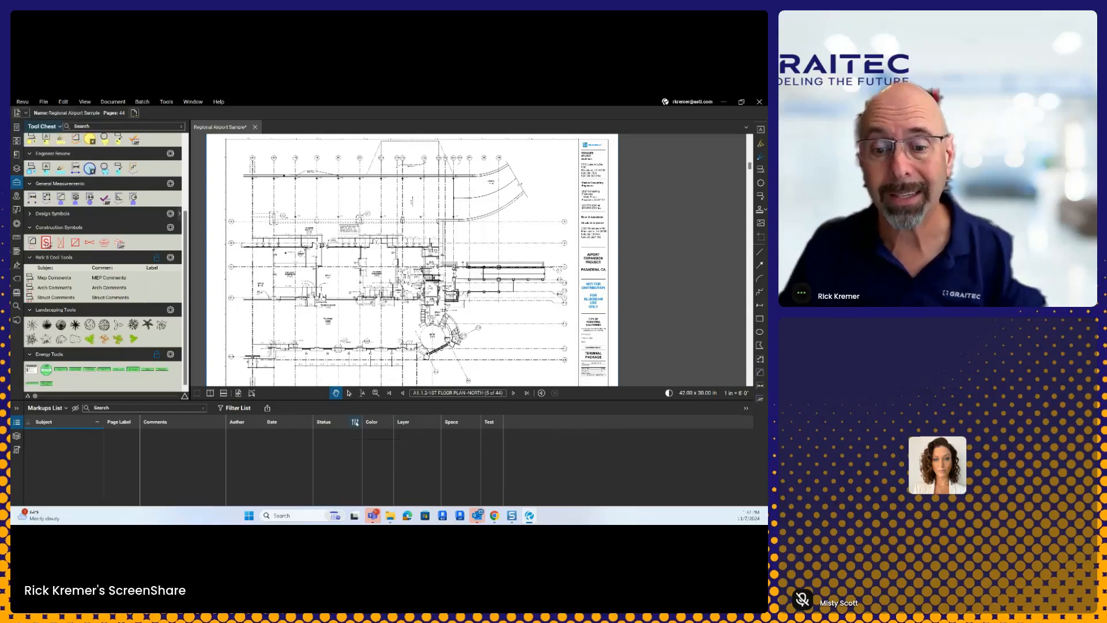
Step: Keep only the City Review status model, turning off Review and QA/QC, with Pending Review as default
{"action": "left_click", "coordinate": [355, 422]}
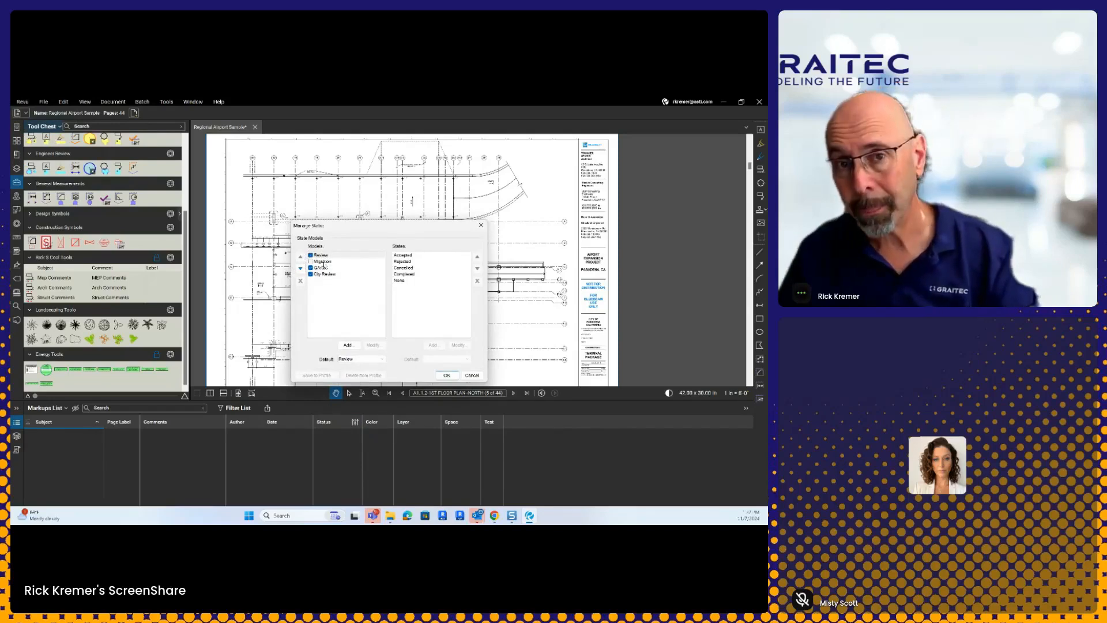
{"action": "left_click", "coordinate": [324, 275]}
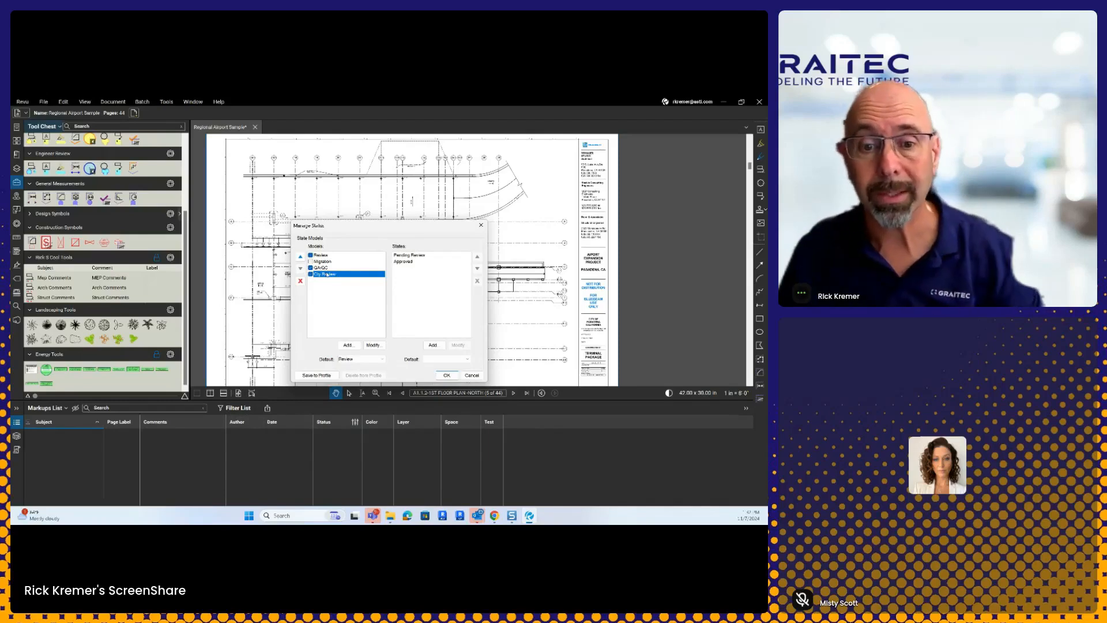
{"action": "left_click", "coordinate": [311, 268]}
{"action": "left_click", "coordinate": [310, 256]}
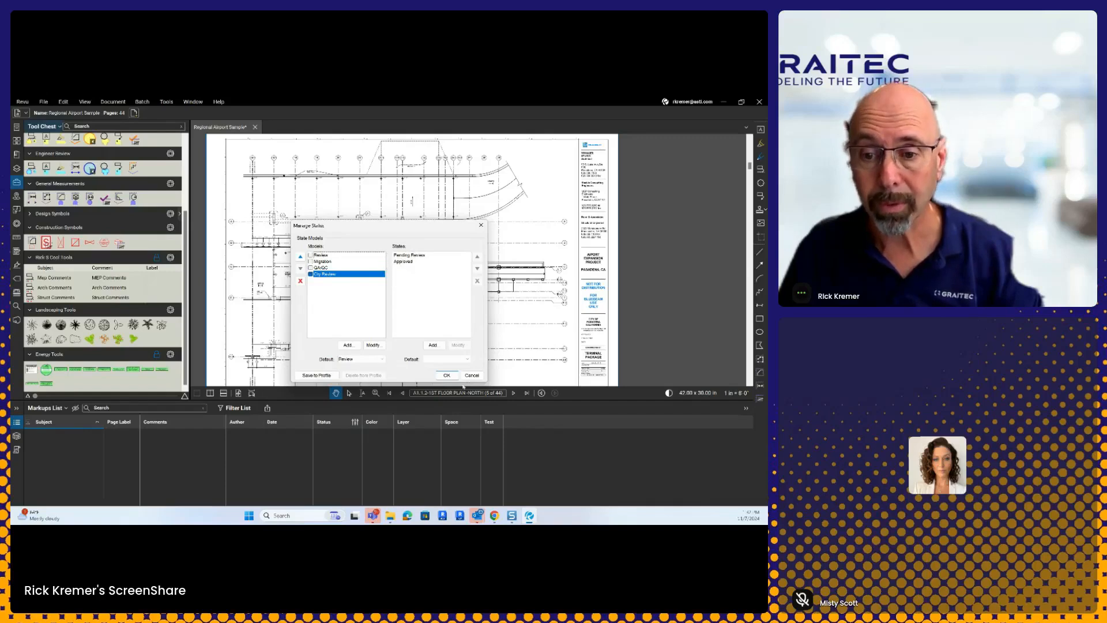
{"action": "left_click", "coordinate": [431, 359]}
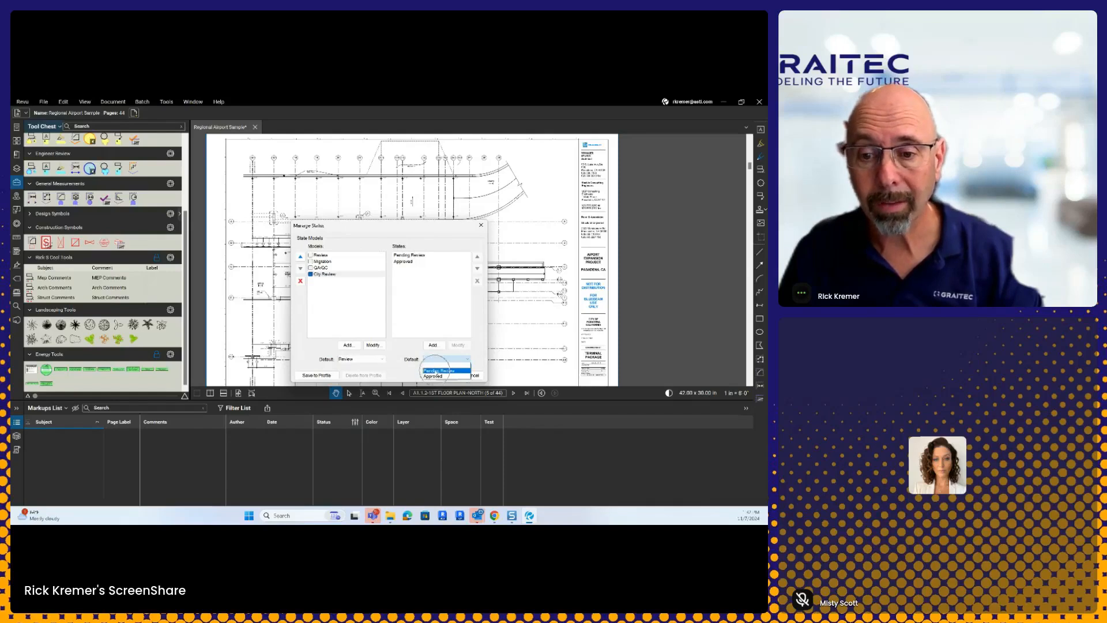
{"action": "left_click", "coordinate": [437, 370]}
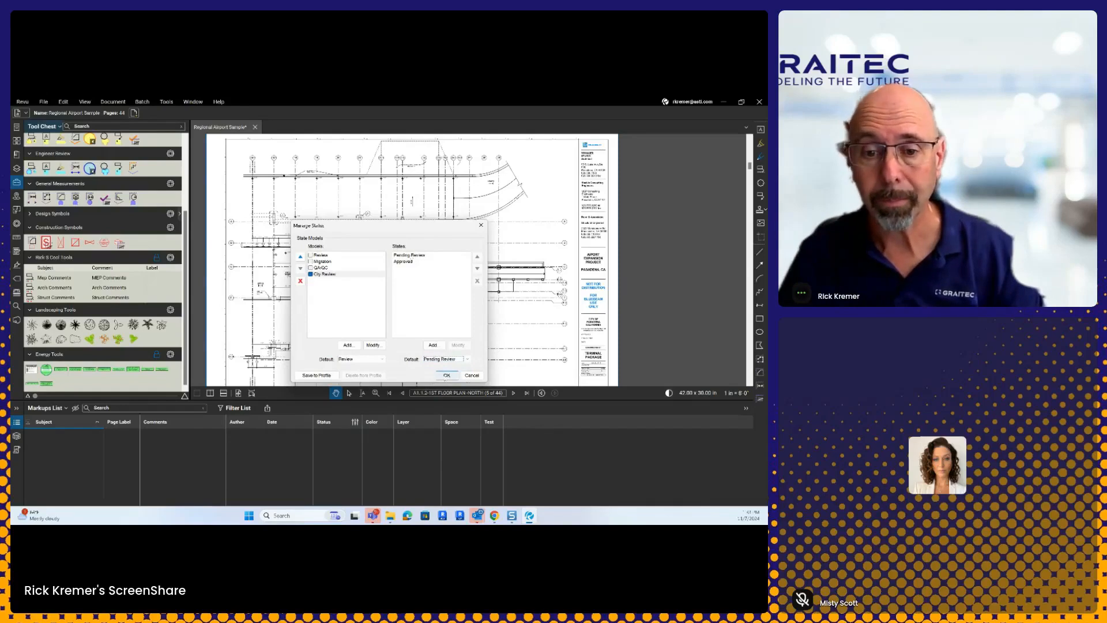
{"action": "left_click", "coordinate": [445, 376]}
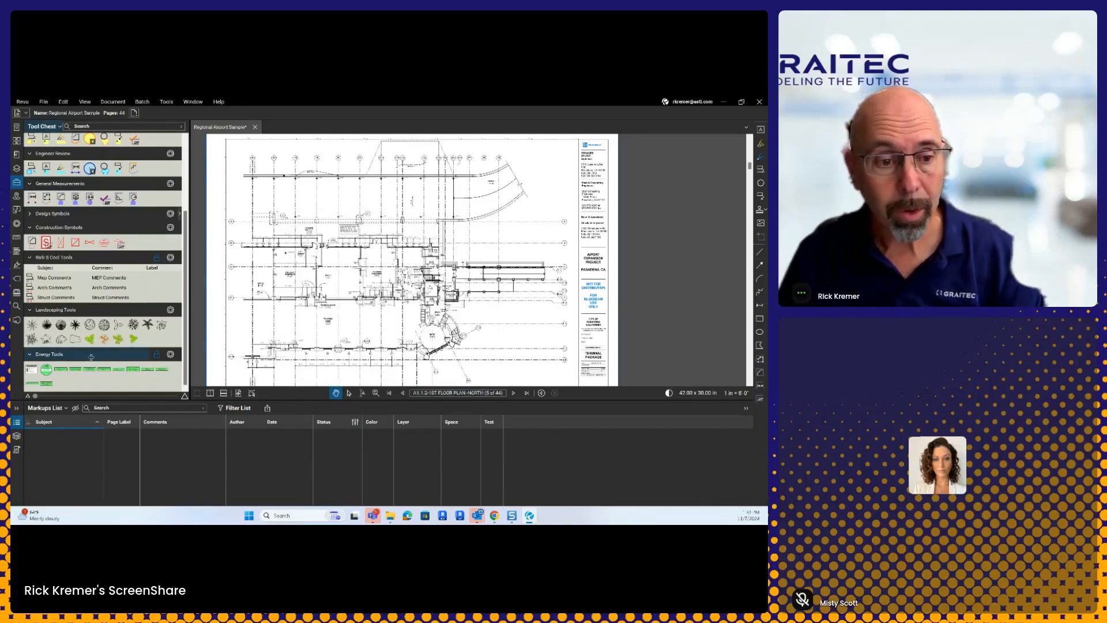
Step: Add an Arch Comments cloud at Elevator 2 noting 'need to verify with manuf spec on elevator'
{"action": "left_click", "coordinate": [30, 354]}
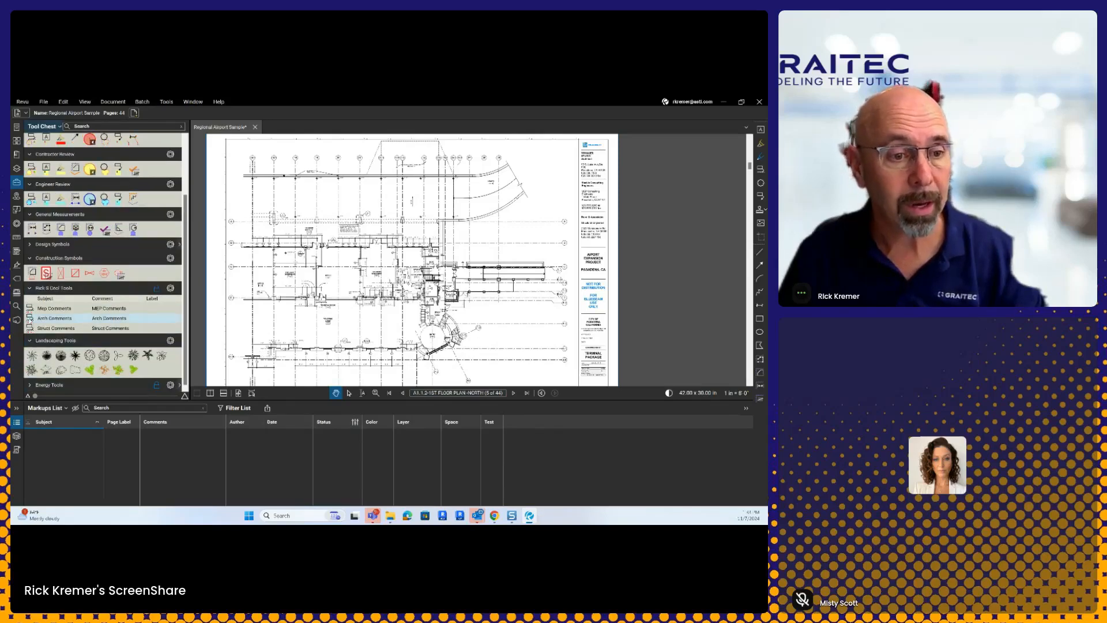
{"action": "left_click", "coordinate": [30, 318]}
{"action": "left_click_drag", "start_coordinate": [476, 314], "coordinate": [473, 312]}
{"action": "left_click", "coordinate": [480, 313]}
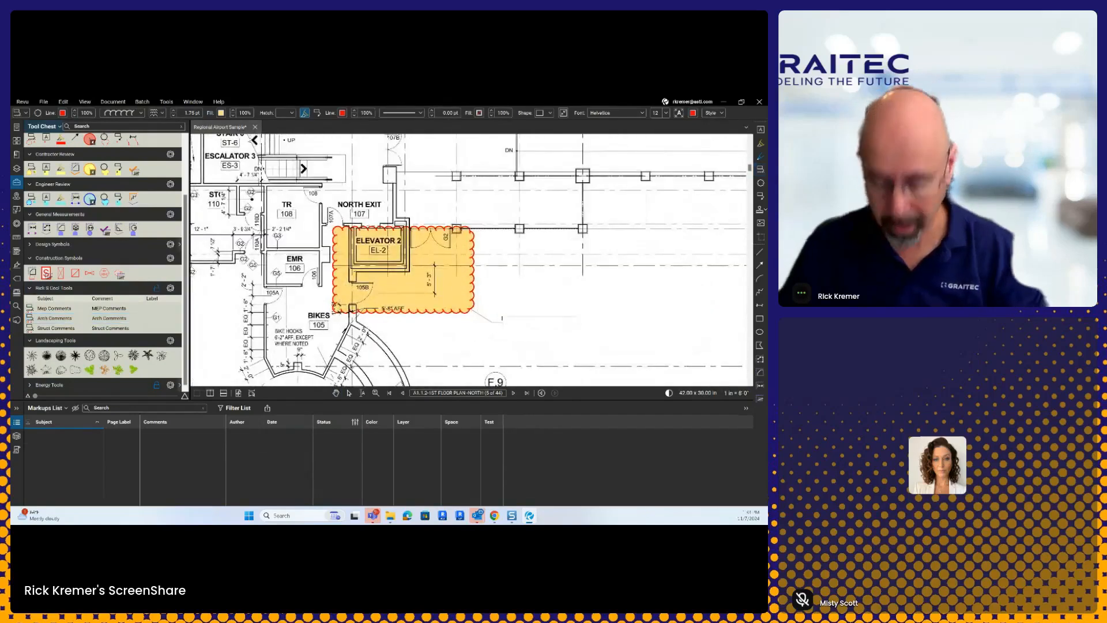
{"action": "type", "text": "need to verify with"}
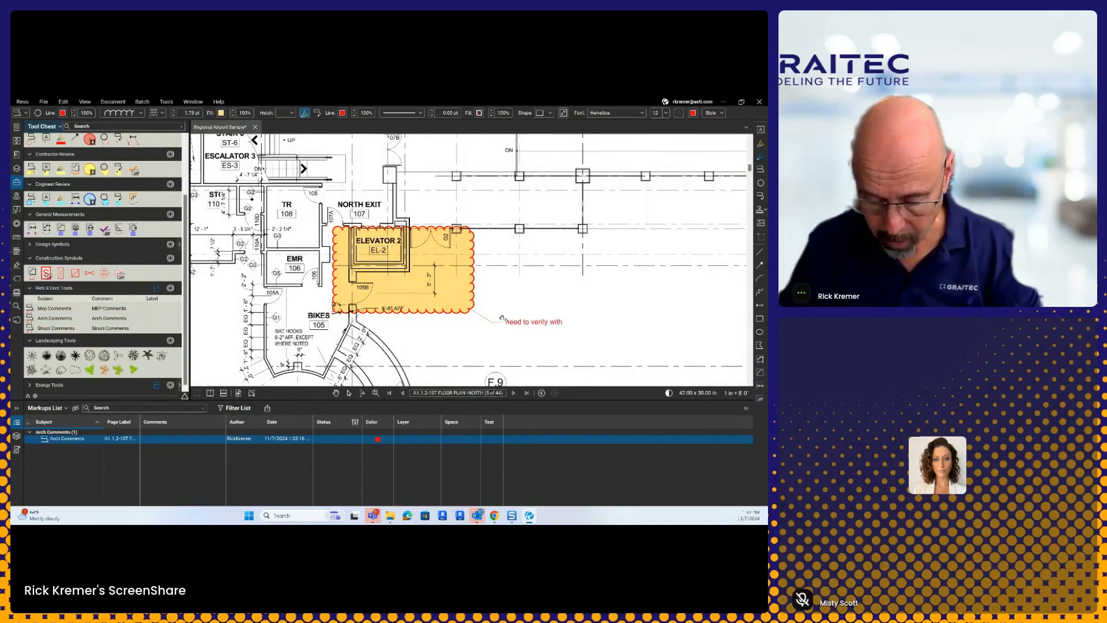
{"action": "type", "text": " manuf spec on elevator"}
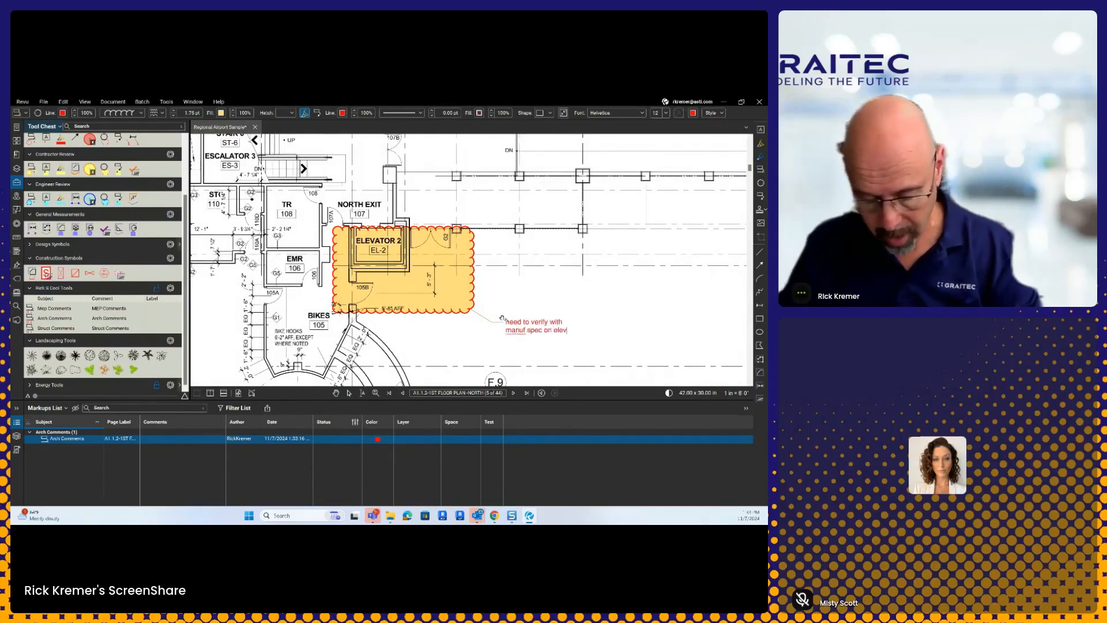
{"action": "left_click", "coordinate": [591, 289]}
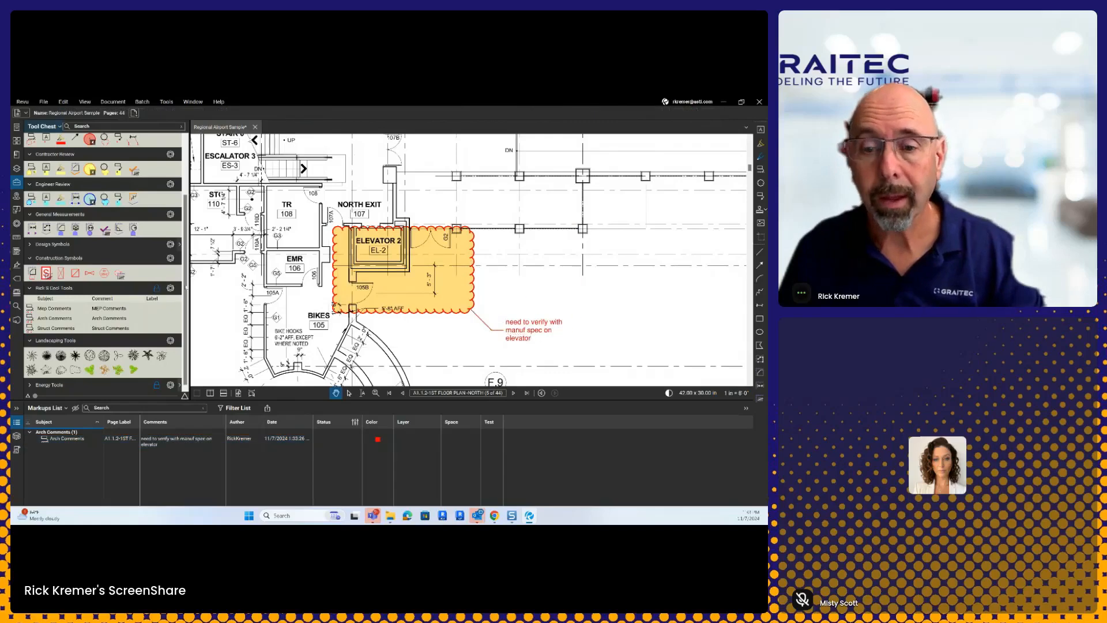
Step: Cloud the doorway by the Ticketing Room with the note 'match door sizes with adjacent door'
{"action": "left_click", "coordinate": [68, 321]}
{"action": "scroll", "coordinate": [262, 330], "scroll_direction": "down", "scroll_amount": 3}
{"action": "left_click_drag", "start_coordinate": [262, 329], "coordinate": [487, 210]}
{"action": "left_click_drag", "start_coordinate": [369, 236], "coordinate": [628, 301]}
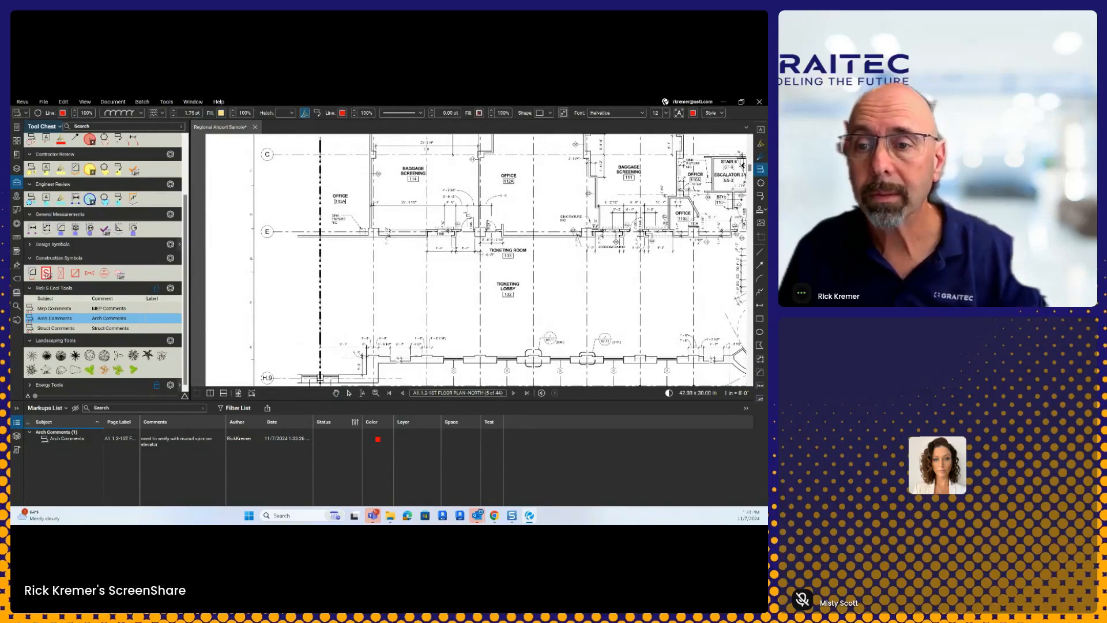
{"action": "left_click_drag", "start_coordinate": [482, 215], "coordinate": [516, 245]}
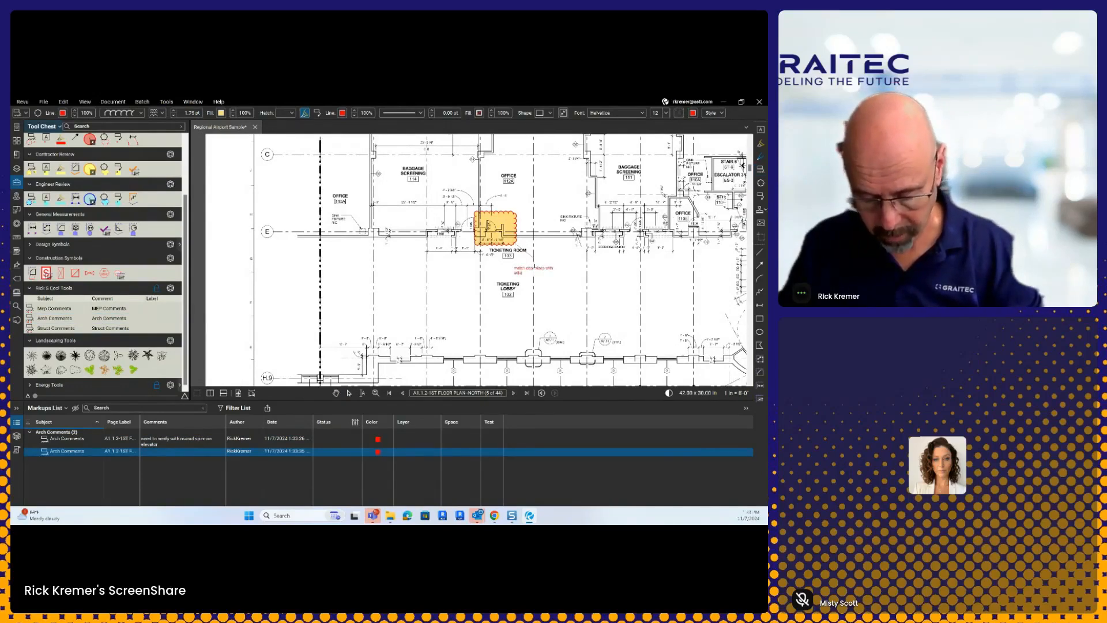
{"action": "type", "text": "door"}
{"action": "left_click", "coordinate": [558, 280]}
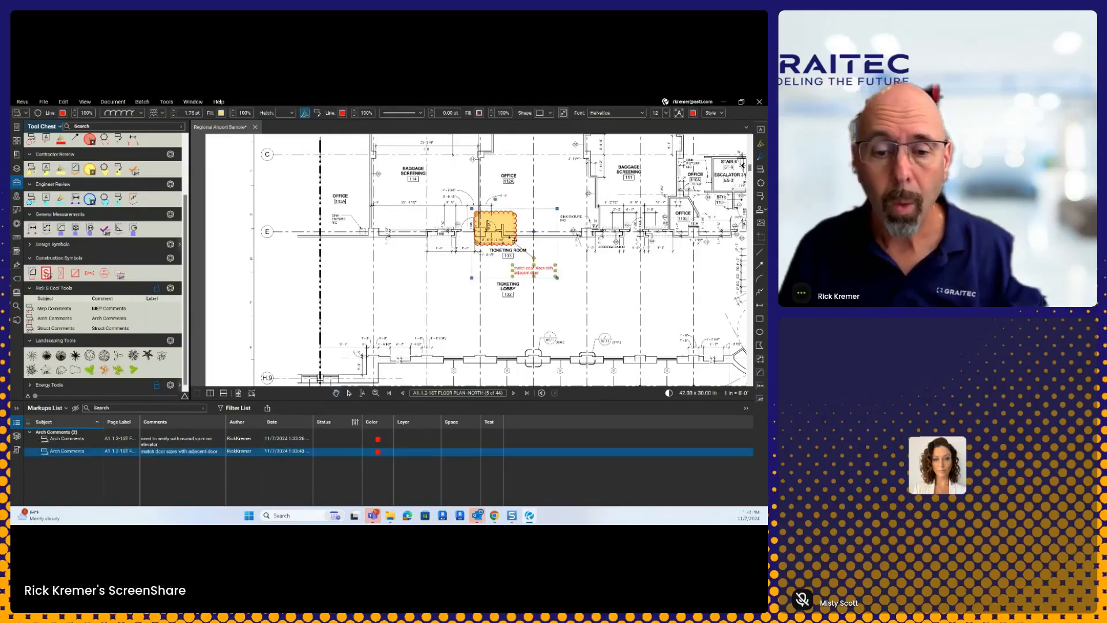
{"action": "left_click", "coordinate": [347, 453]}
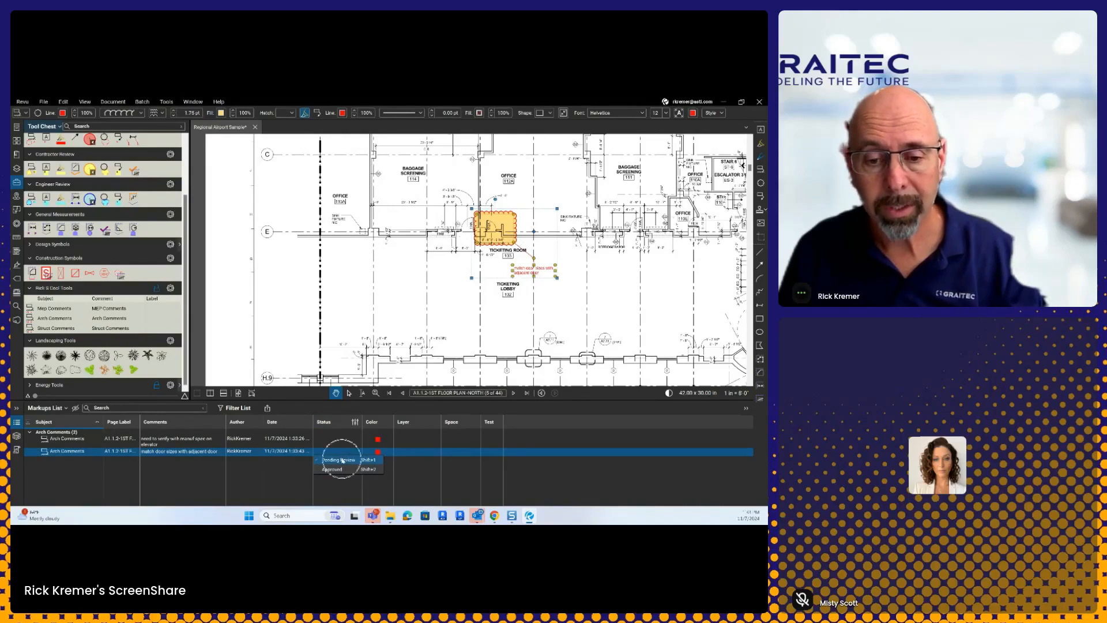
Step: Widen the Status column and set both Arch Comments markups to Pending Review
{"action": "left_click", "coordinate": [362, 426]}
{"action": "left_click_drag", "start_coordinate": [362, 425], "coordinate": [388, 426]}
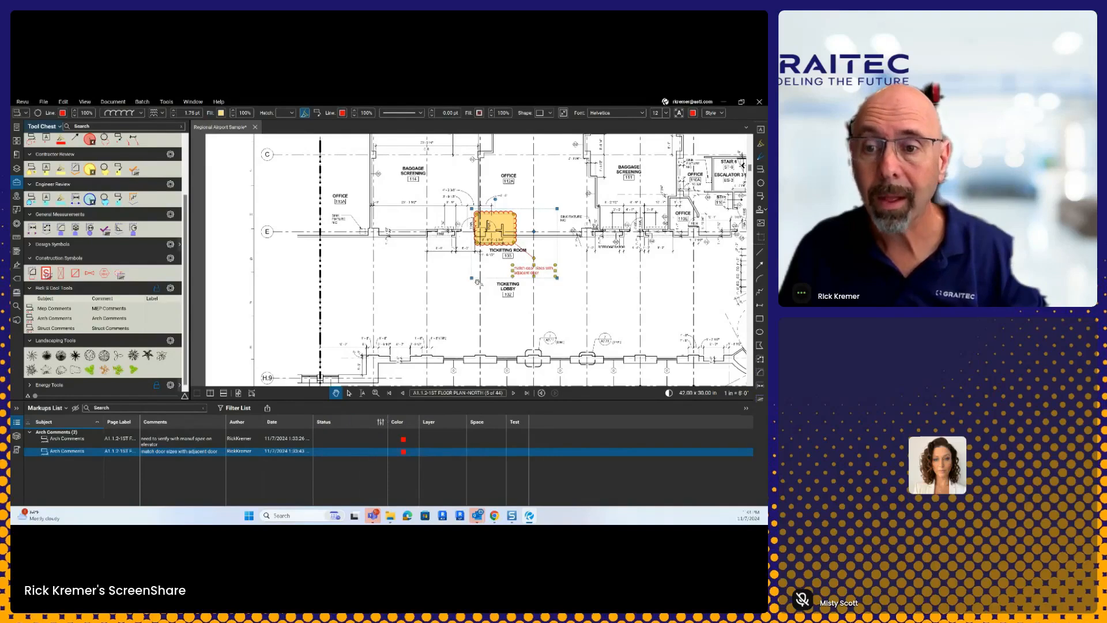
{"action": "left_click", "coordinate": [340, 453]}
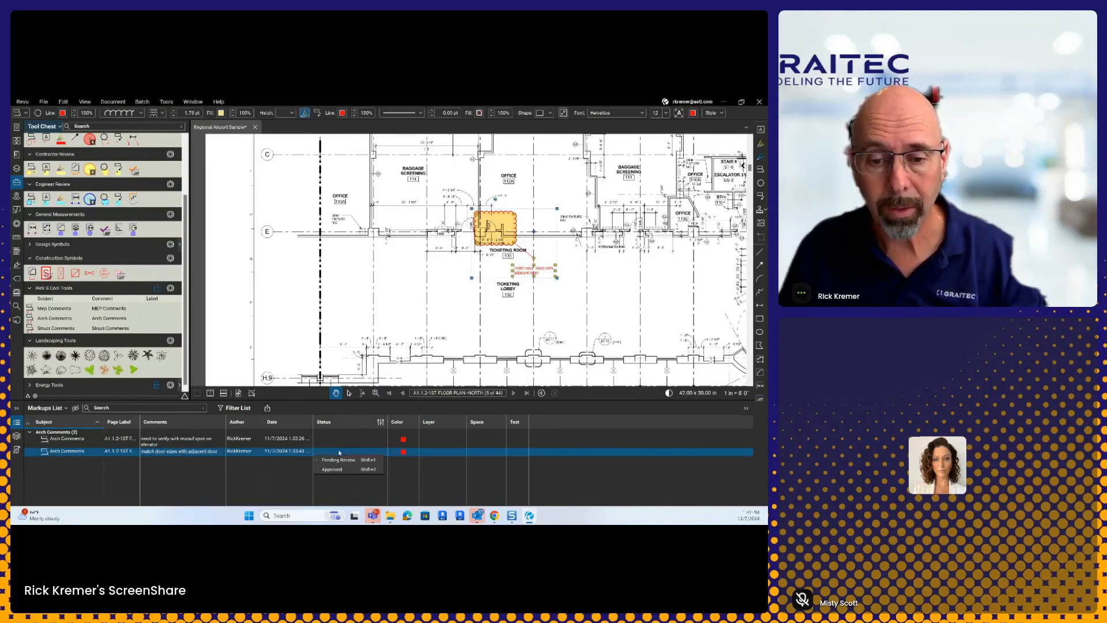
{"action": "left_click", "coordinate": [339, 459]}
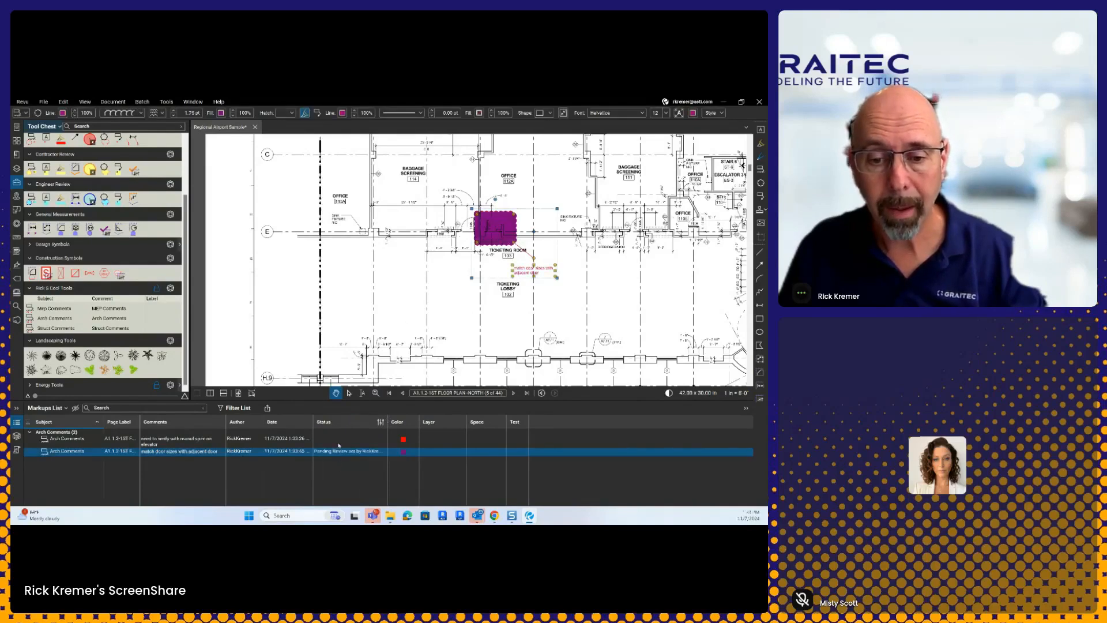
{"action": "left_click", "coordinate": [338, 442]}
{"action": "left_click", "coordinate": [339, 449]}
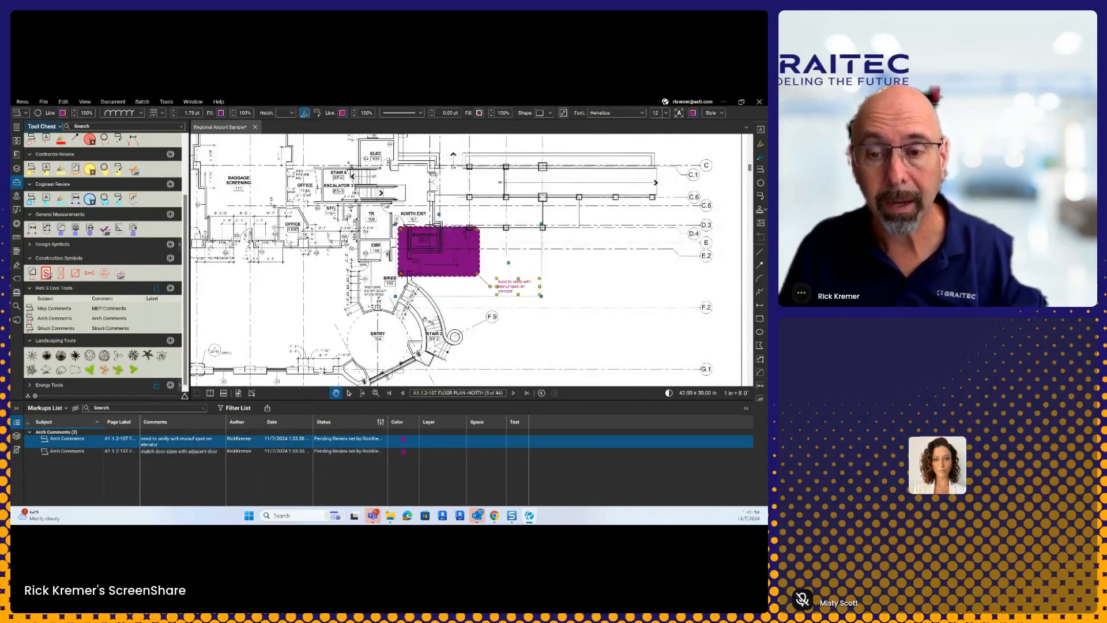
{"action": "left_click", "coordinate": [418, 341]}
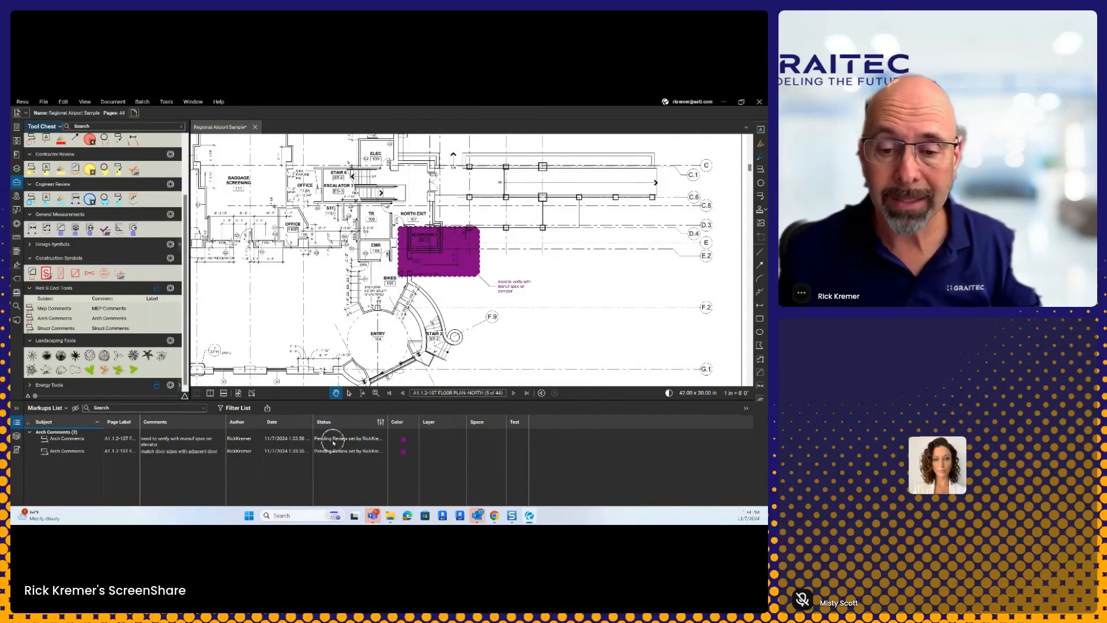
Step: Add a Struct Comments cloud noted 424 near the entry and set its status to Approved
{"action": "scroll", "coordinate": [496, 272], "scroll_direction": "down", "scroll_amount": 5}
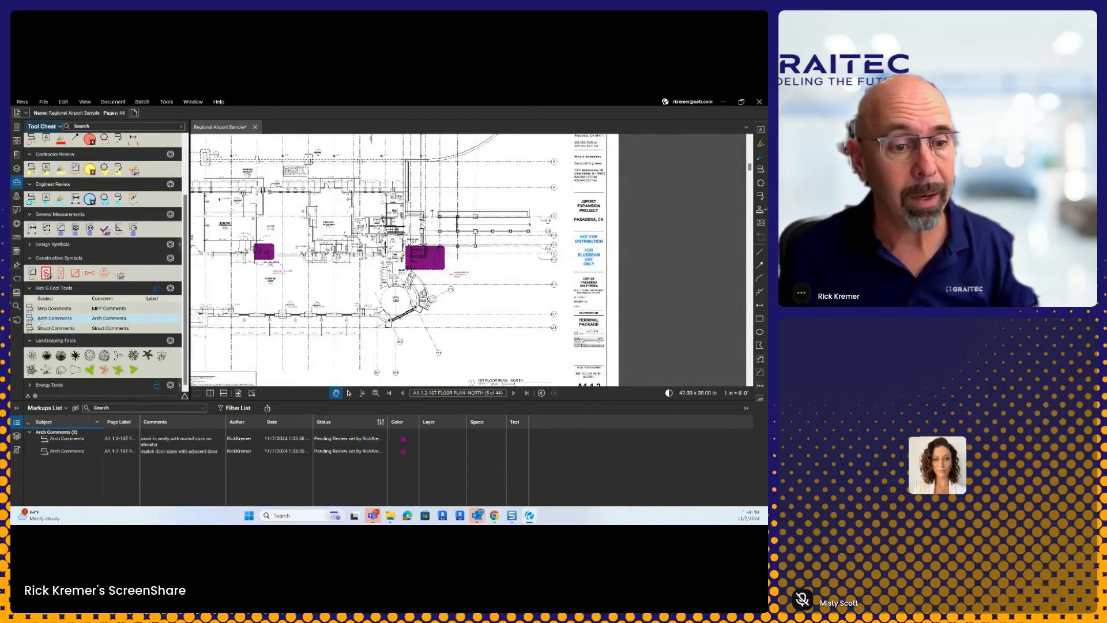
{"action": "left_click", "coordinate": [153, 327]}
{"action": "left_click_drag", "start_coordinate": [445, 312], "coordinate": [446, 312]}
{"action": "left_click", "coordinate": [483, 300]}
{"action": "type", "text": "424"}
{"action": "left_click", "coordinate": [495, 319]}
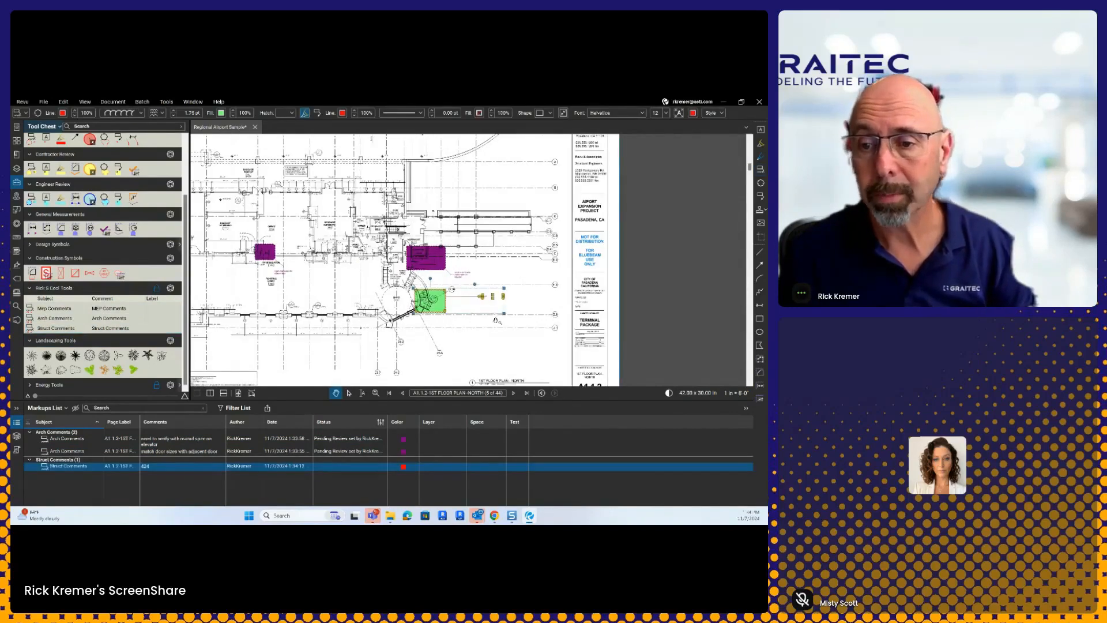
{"action": "right_click", "coordinate": [435, 314]}
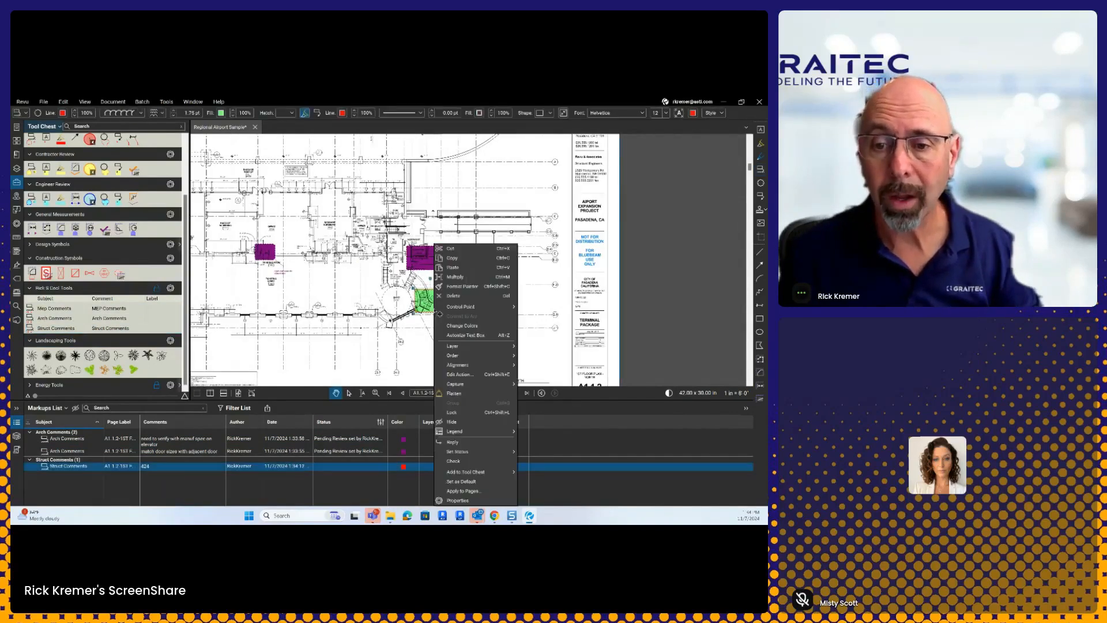
{"action": "mouse_move", "coordinate": [464, 453]}
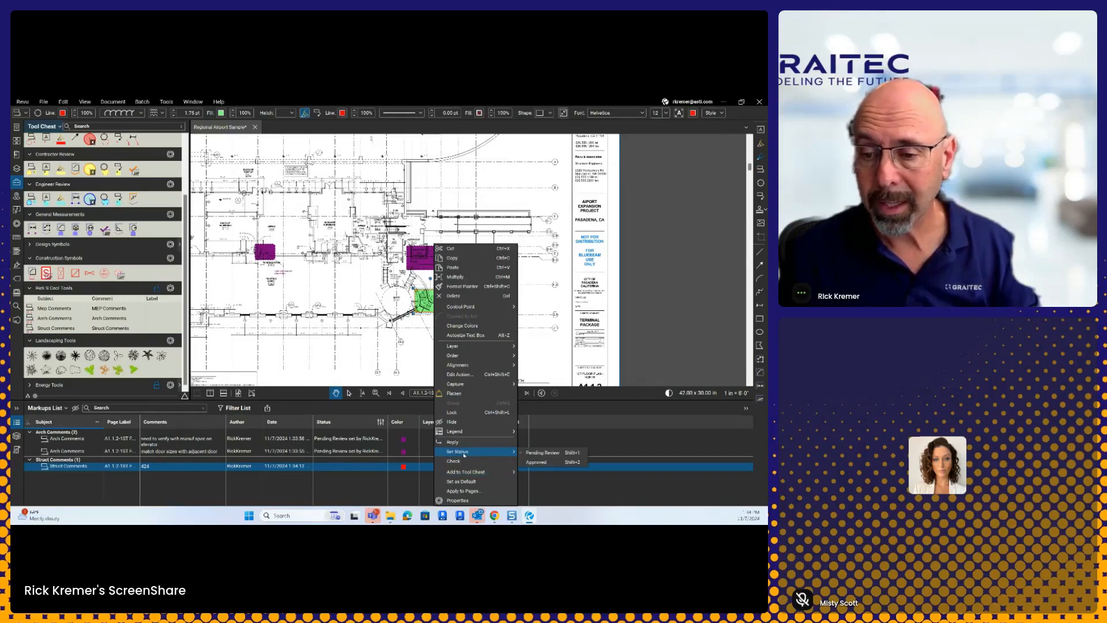
{"action": "left_click", "coordinate": [537, 462]}
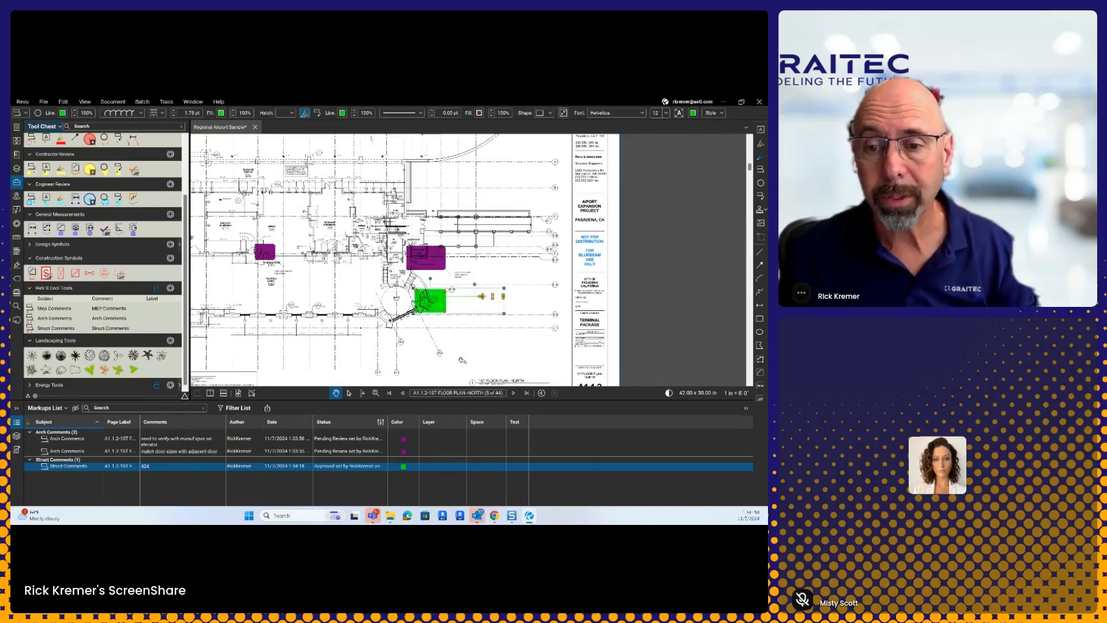
{"action": "left_click", "coordinate": [461, 360]}
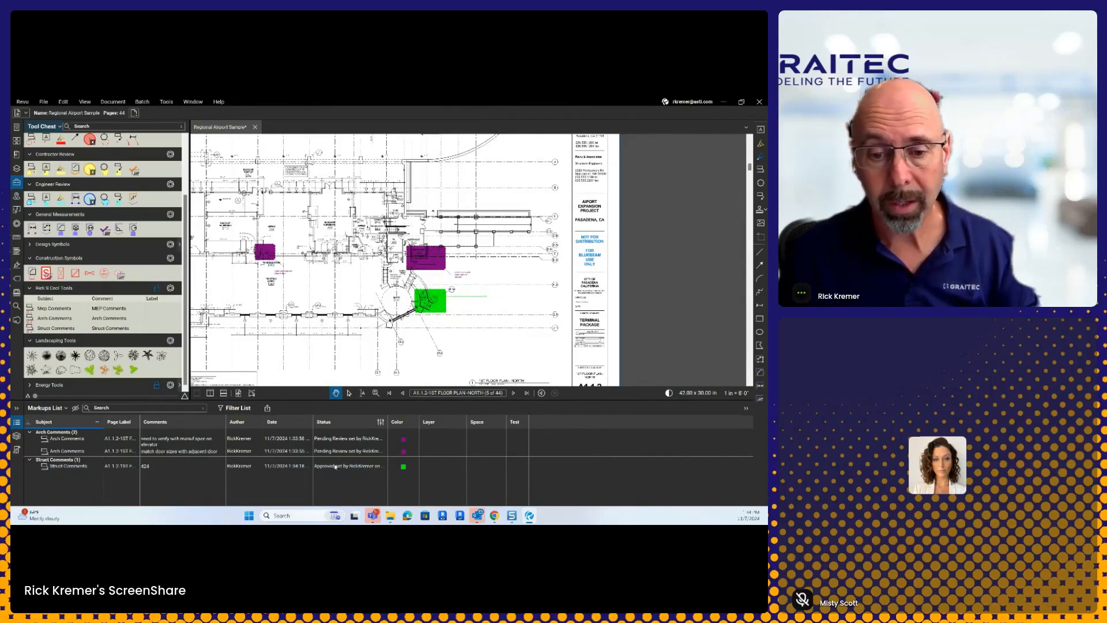
Step: Sort the markups list by Status and filter it to Pending Review, leaving the two Arch Comments markups
{"action": "left_click", "coordinate": [338, 426]}
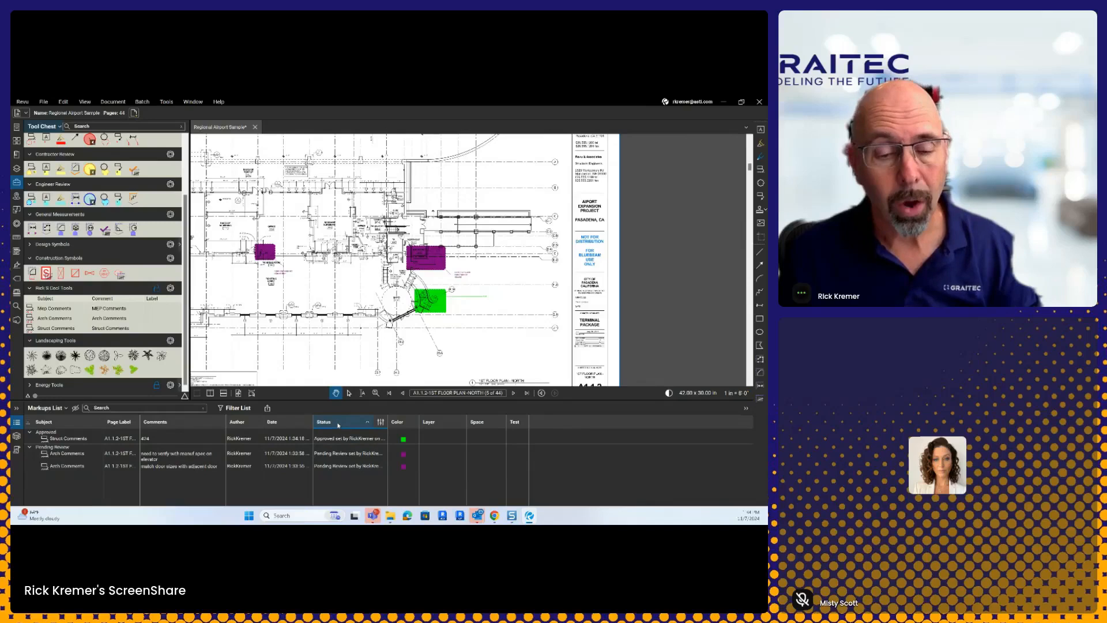
{"action": "left_click", "coordinate": [381, 422]}
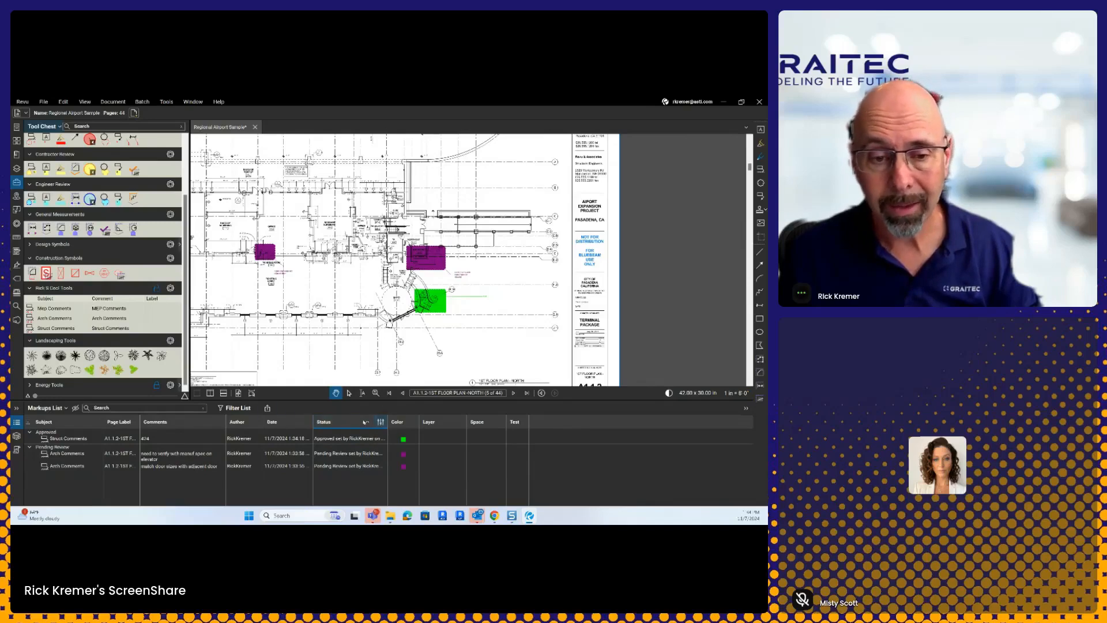
{"action": "left_click", "coordinate": [236, 407]}
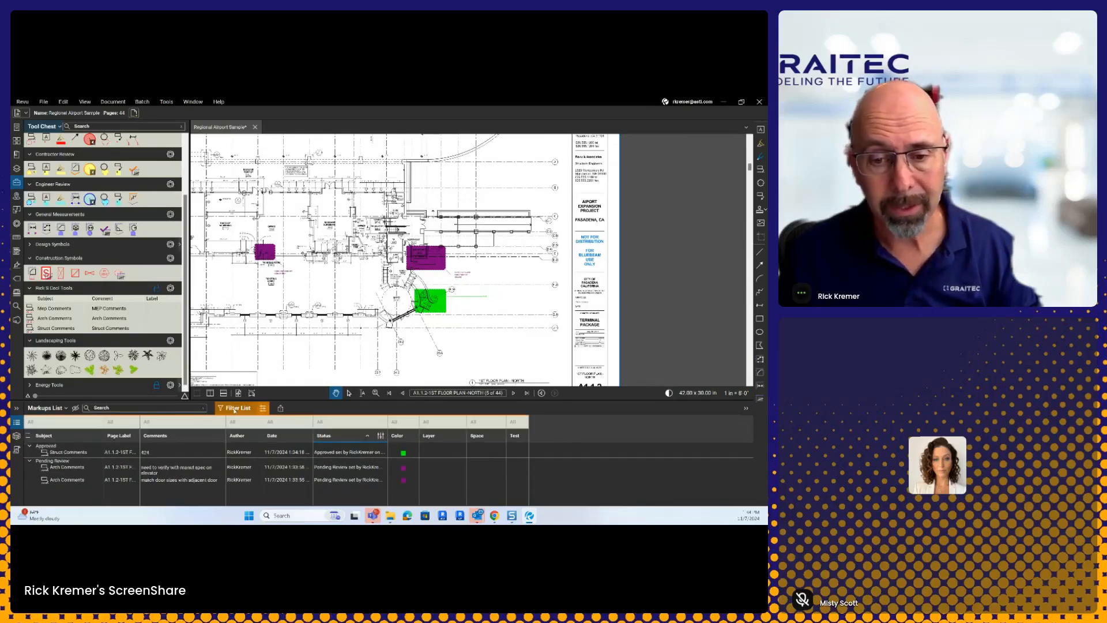
{"action": "left_click", "coordinate": [346, 423]}
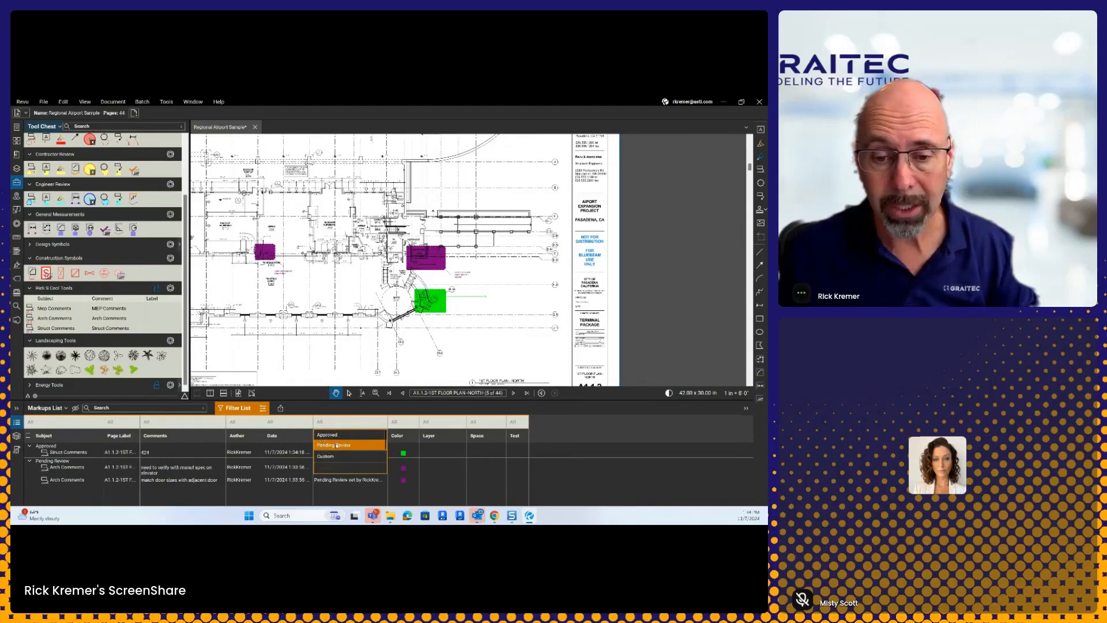
{"action": "left_click", "coordinate": [337, 446]}
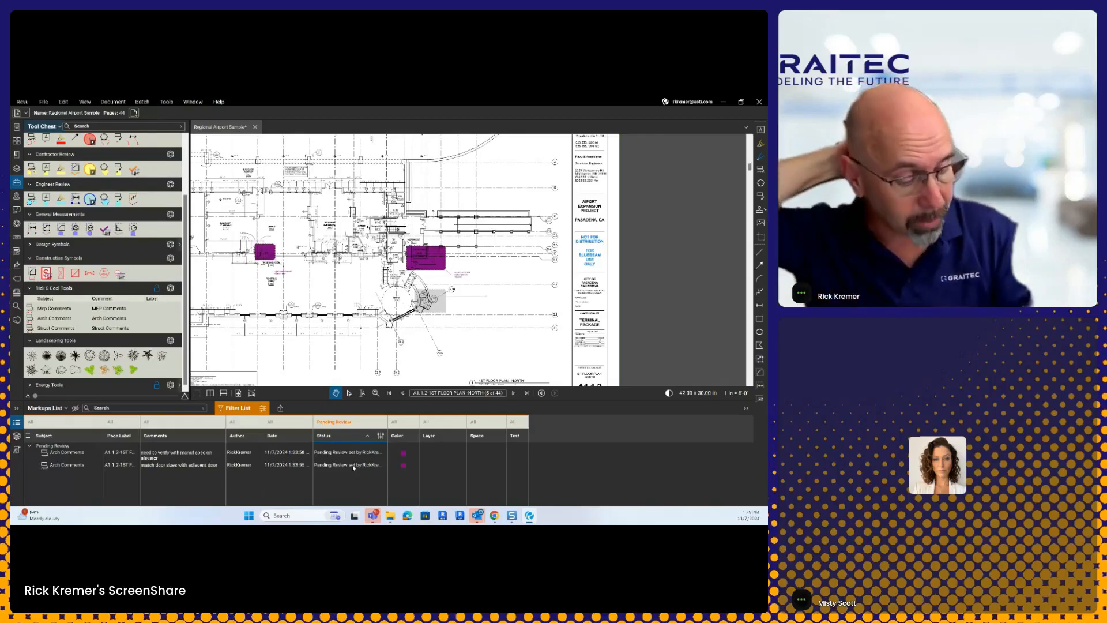
Step: Launch the Bluebeam Community website in Chrome from the Help menu
{"action": "left_click", "coordinate": [215, 103]}
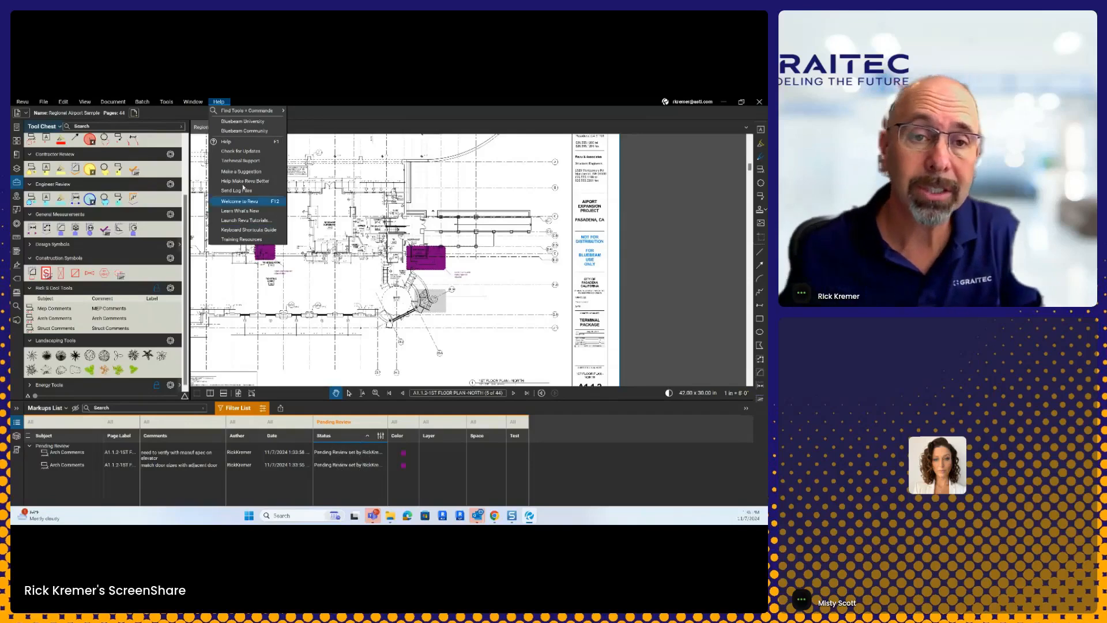
{"action": "left_click", "coordinate": [260, 133]}
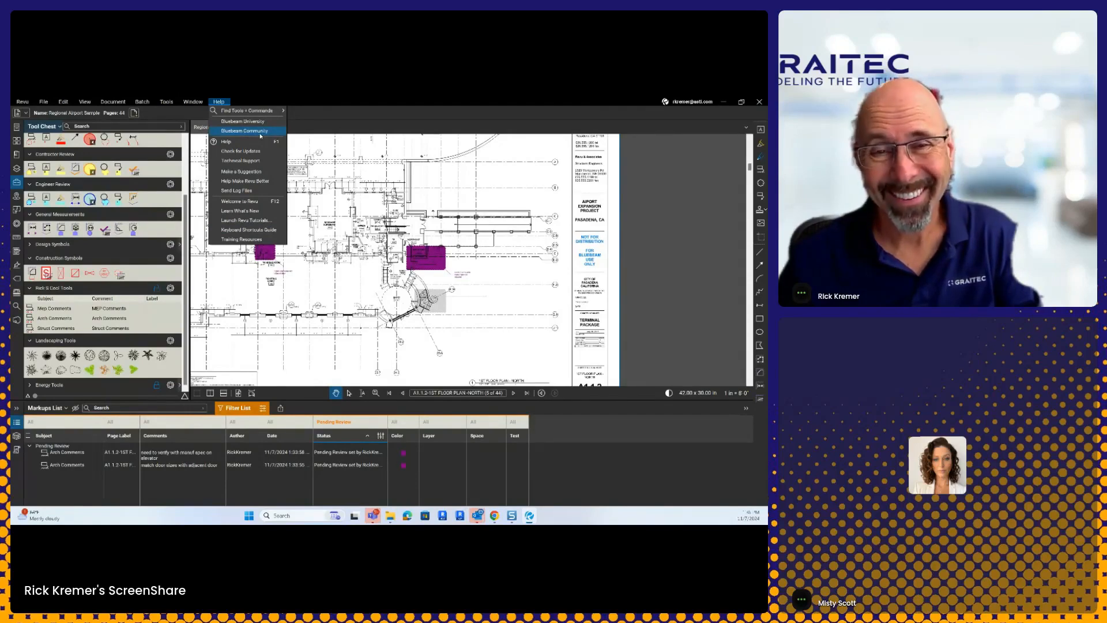
{"action": "left_click", "coordinate": [260, 135]}
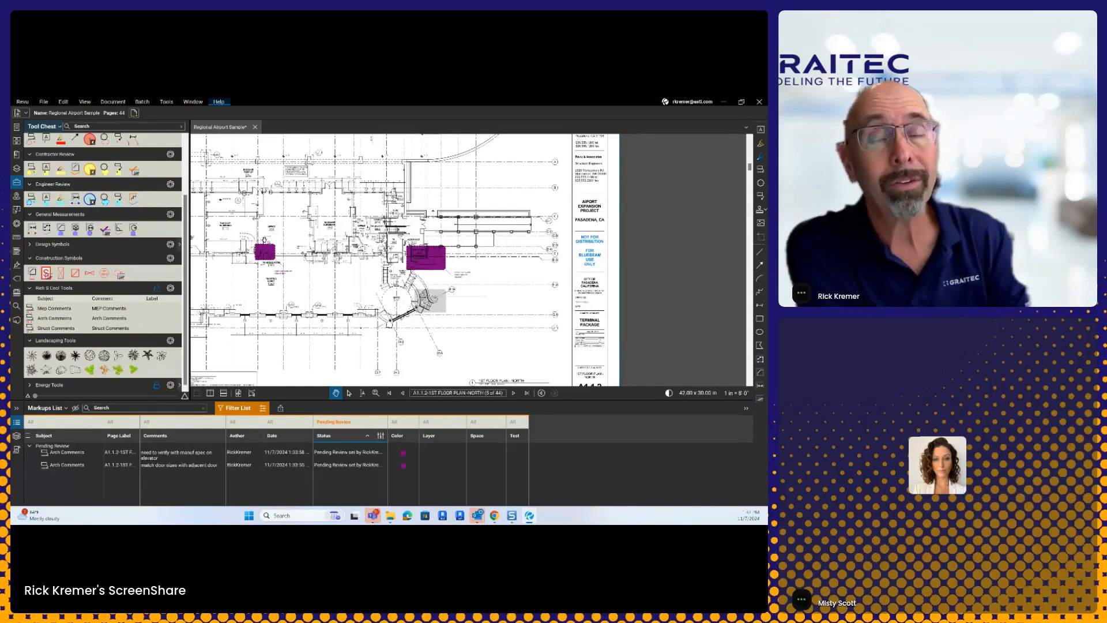
{"action": "left_click", "coordinate": [220, 102]}
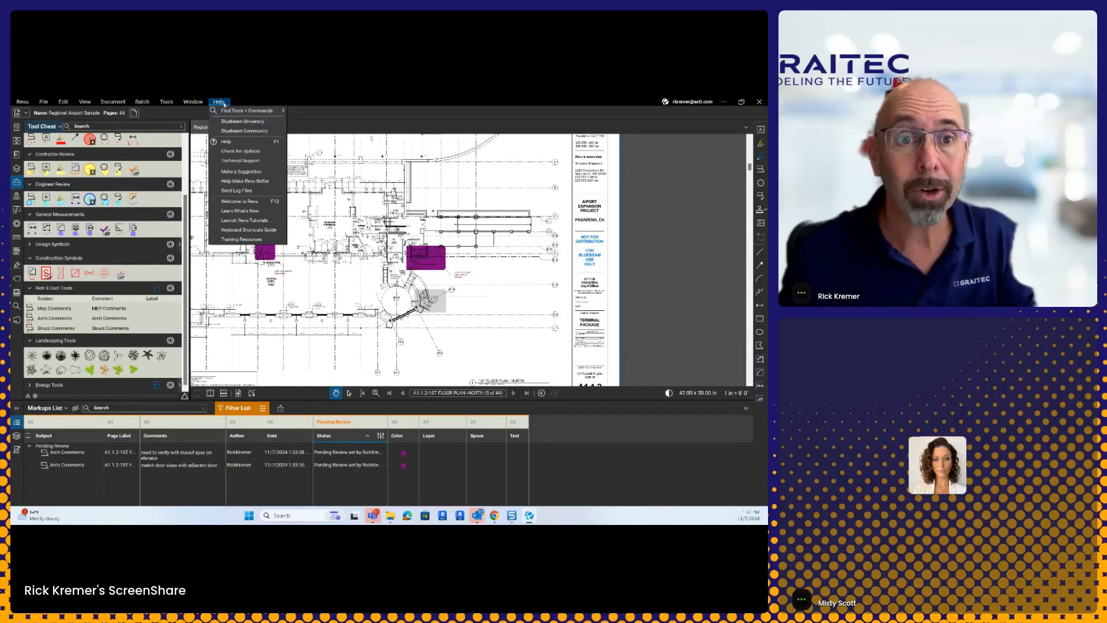
{"action": "left_click", "coordinate": [236, 131]}
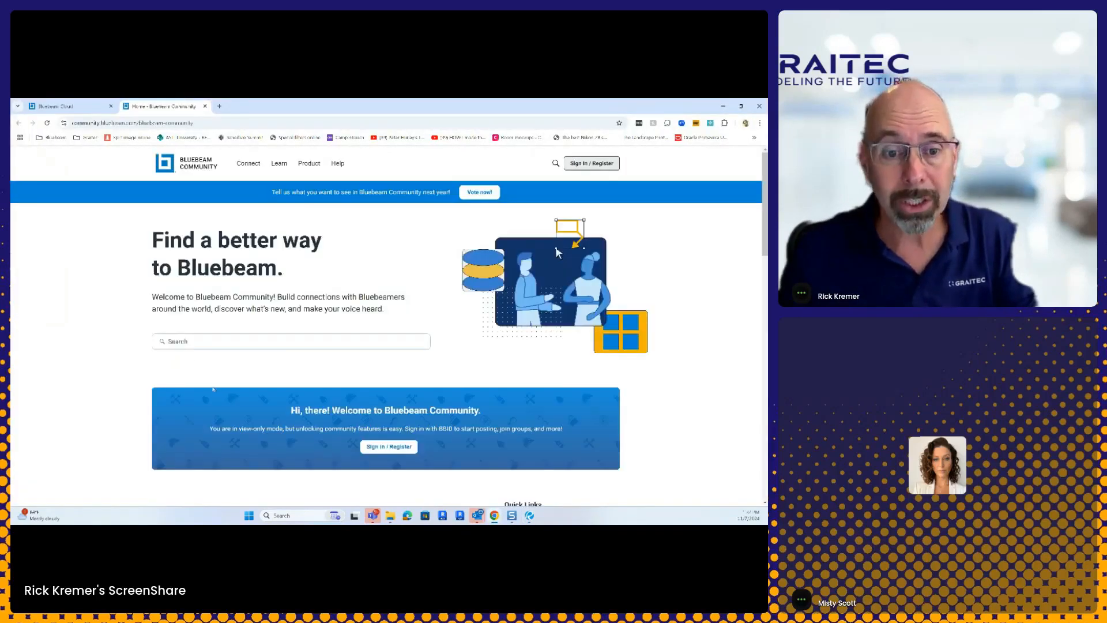
Step: Focus the community site's Search box, then switch back to the Revu floor plan with Alt+Tab
{"action": "left_click", "coordinate": [195, 343]}
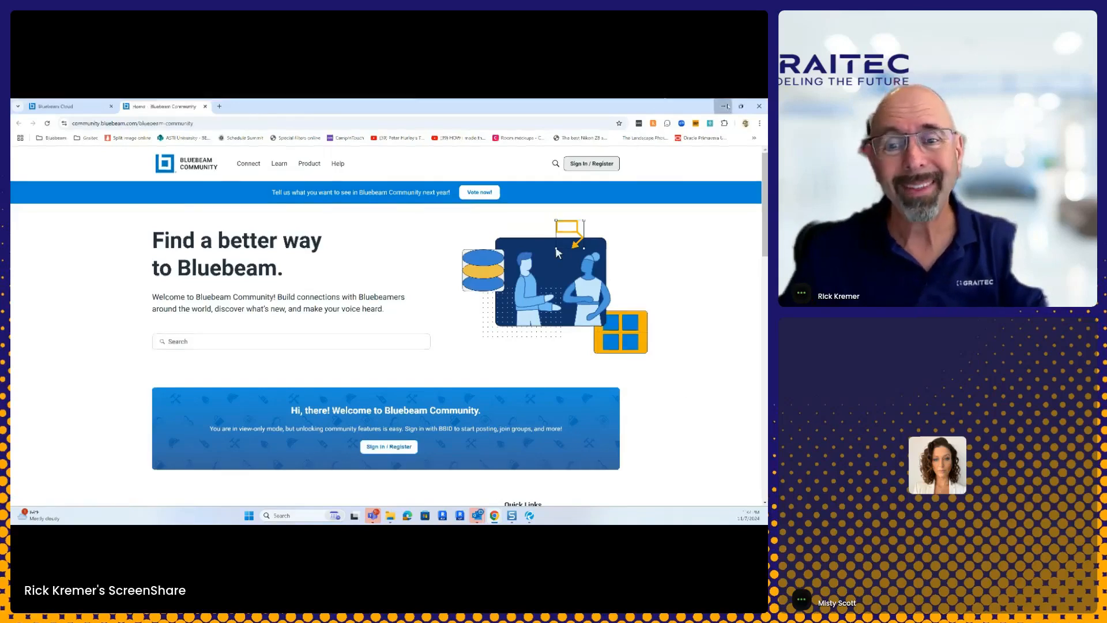
{"action": "key", "text": "alt+Tab"}
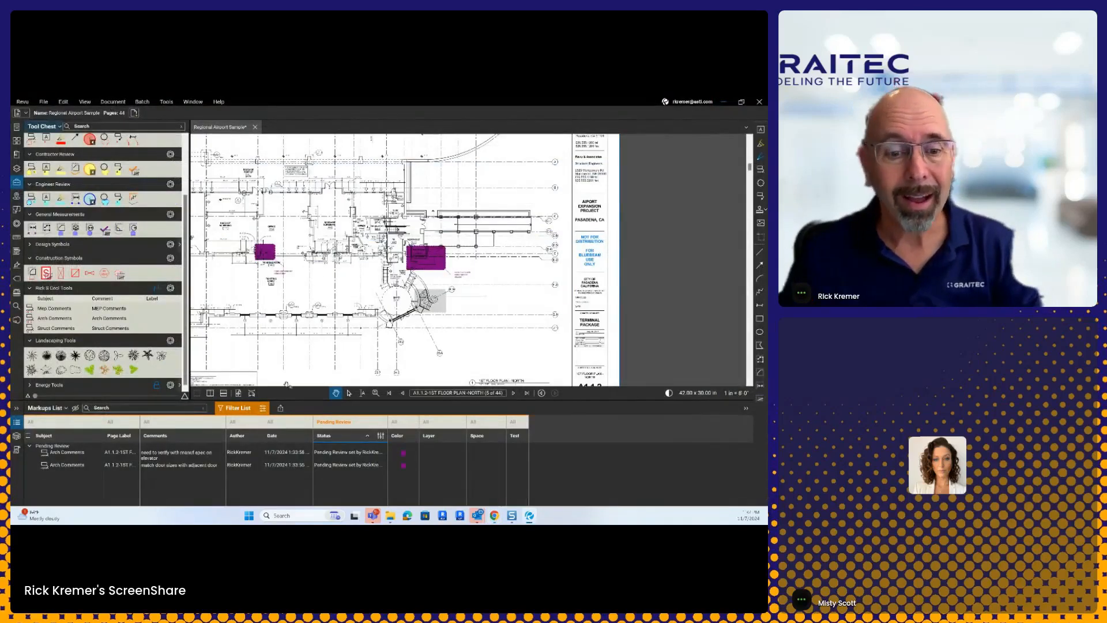
{"action": "left_click", "coordinate": [239, 408]}
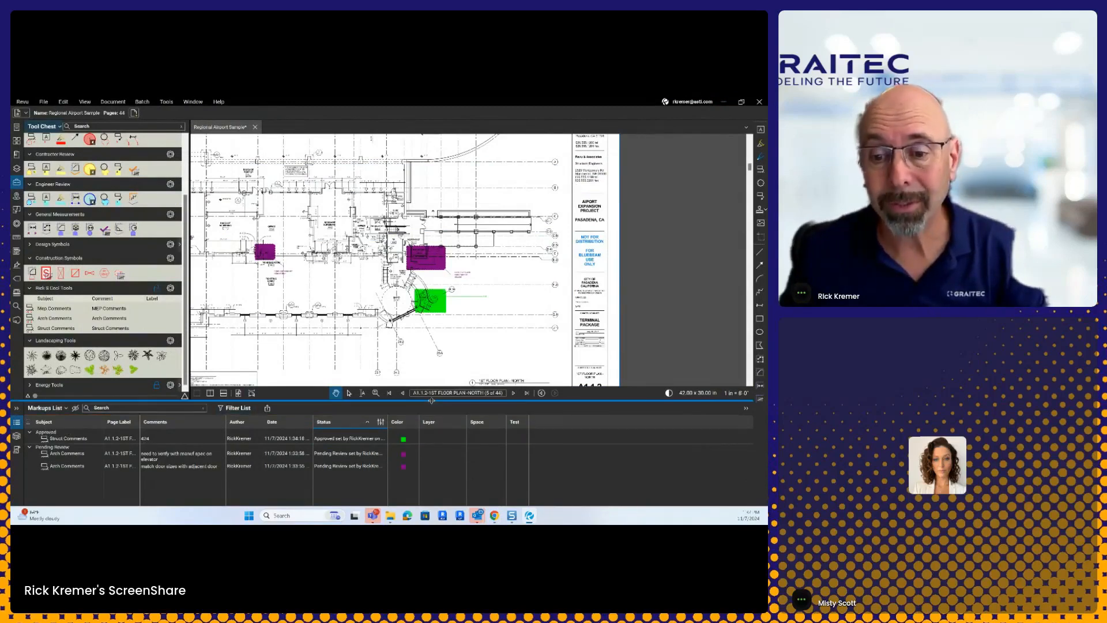
{"action": "left_click_drag", "start_coordinate": [431, 416], "coordinate": [430, 477]}
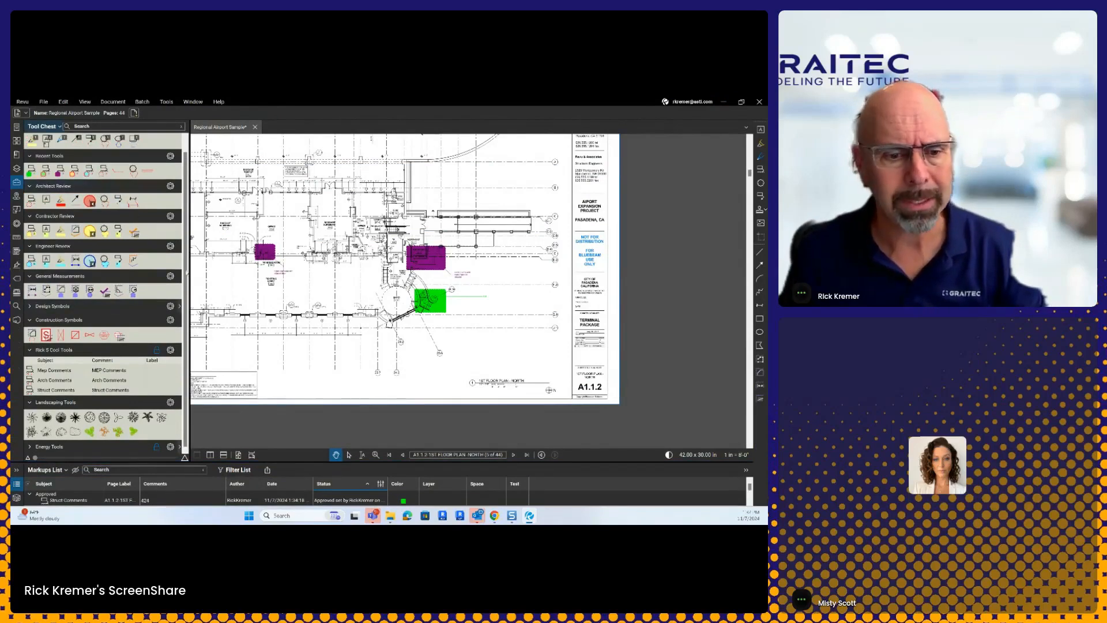
{"action": "left_click_drag", "start_coordinate": [386, 265], "coordinate": [418, 251]}
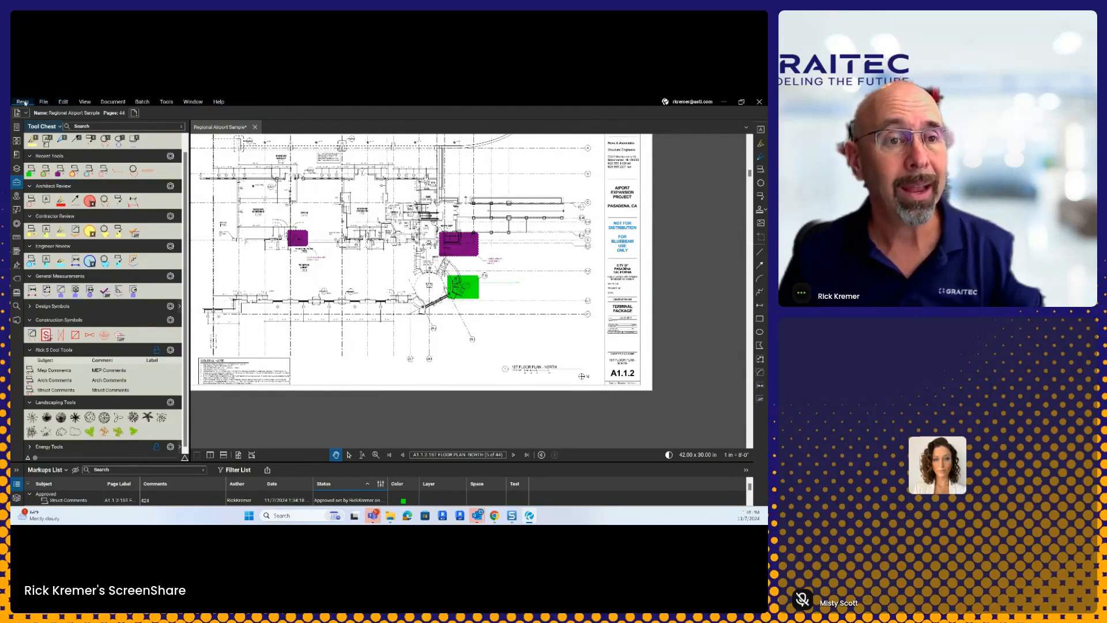
{"action": "left_click", "coordinate": [220, 106]}
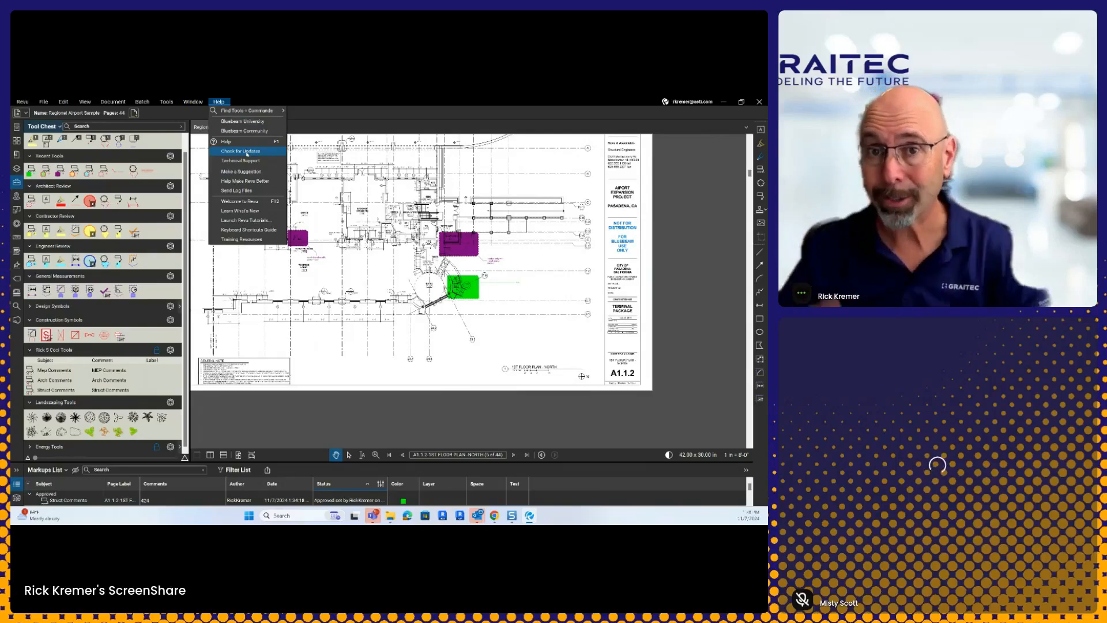
{"action": "left_click", "coordinate": [247, 153]}
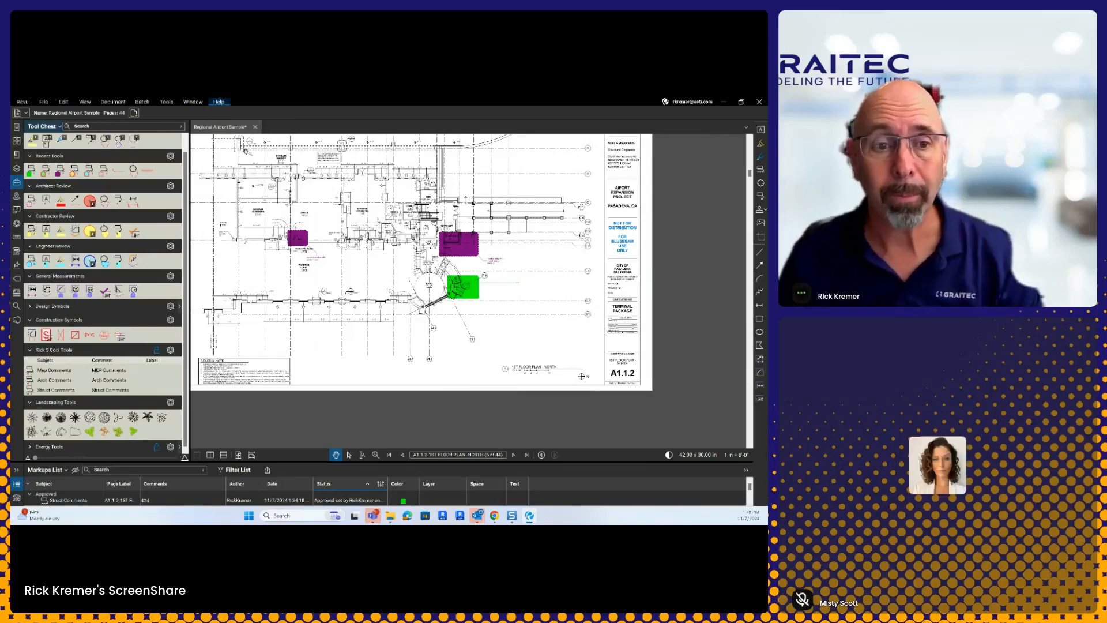
Step: Drag the green Struct Comments cloud up-right onto the purple cloud, then select its callout
{"action": "scroll", "coordinate": [455, 253], "scroll_direction": "up", "scroll_amount": 3}
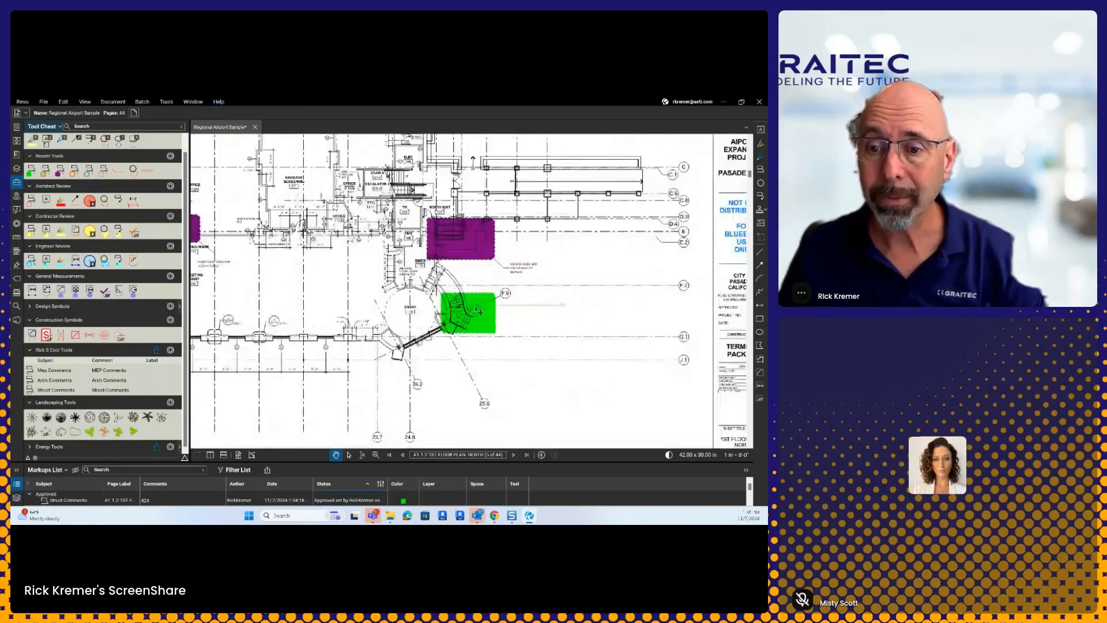
{"action": "left_click_drag", "start_coordinate": [467, 311], "coordinate": [491, 256]}
{"action": "left_click", "coordinate": [521, 390]}
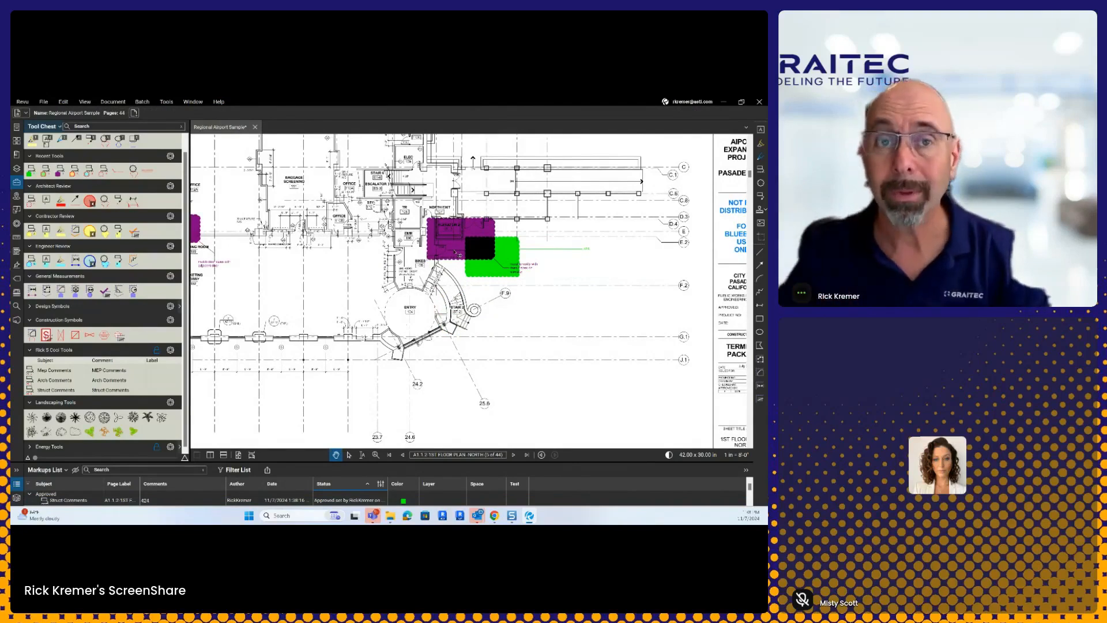
{"action": "left_click", "coordinate": [502, 255]}
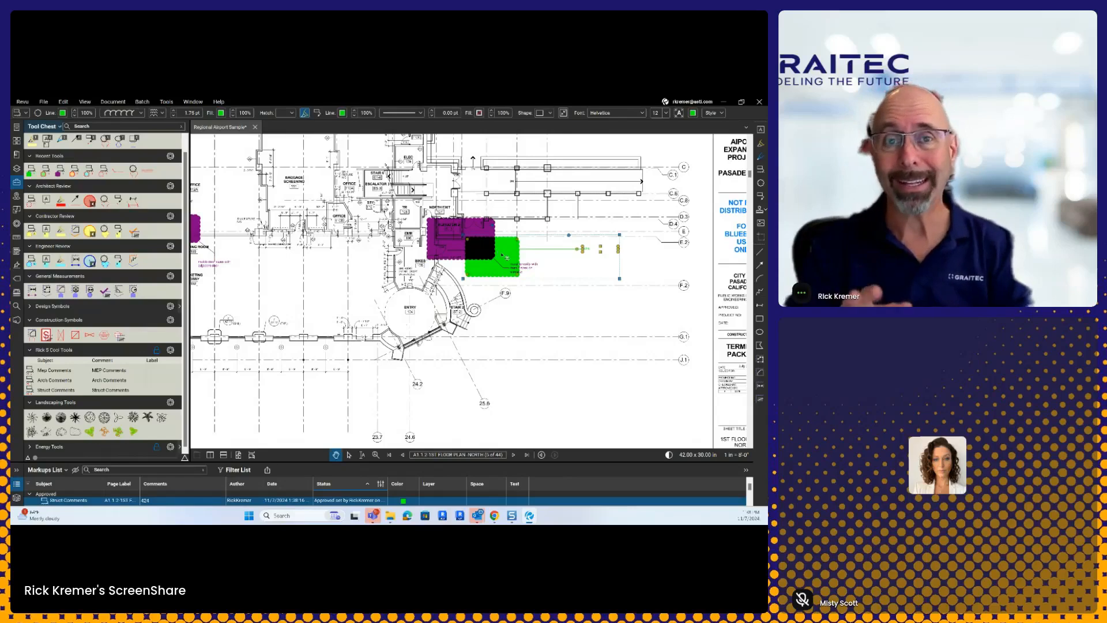
Step: Hide the green cloud callout and the purple elevator markup
{"action": "right_click", "coordinate": [503, 255]}
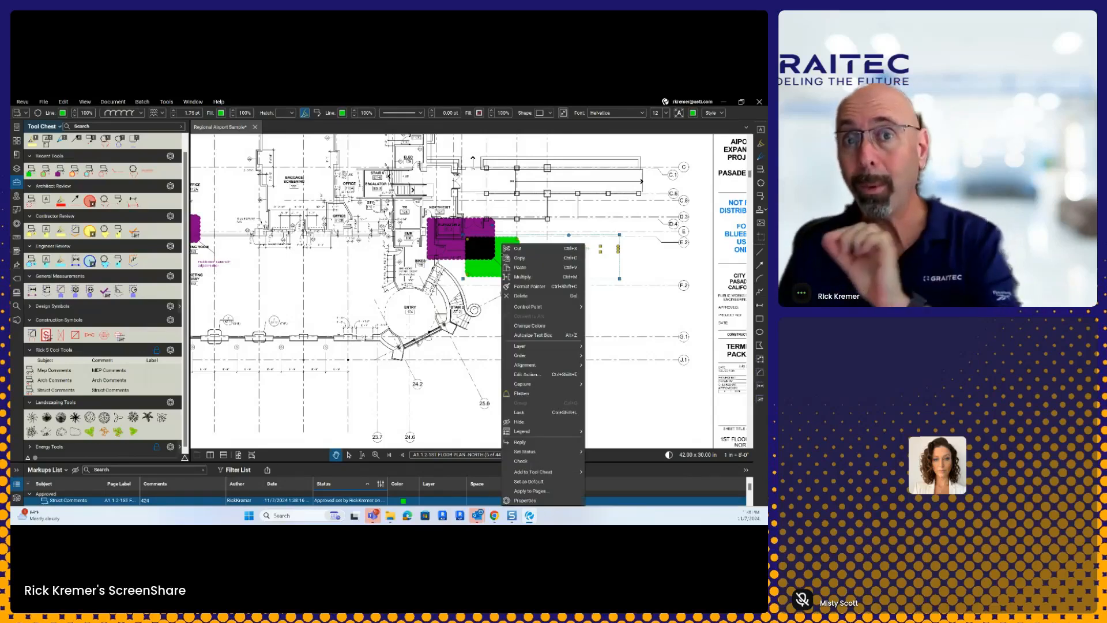
{"action": "left_click", "coordinate": [536, 422]}
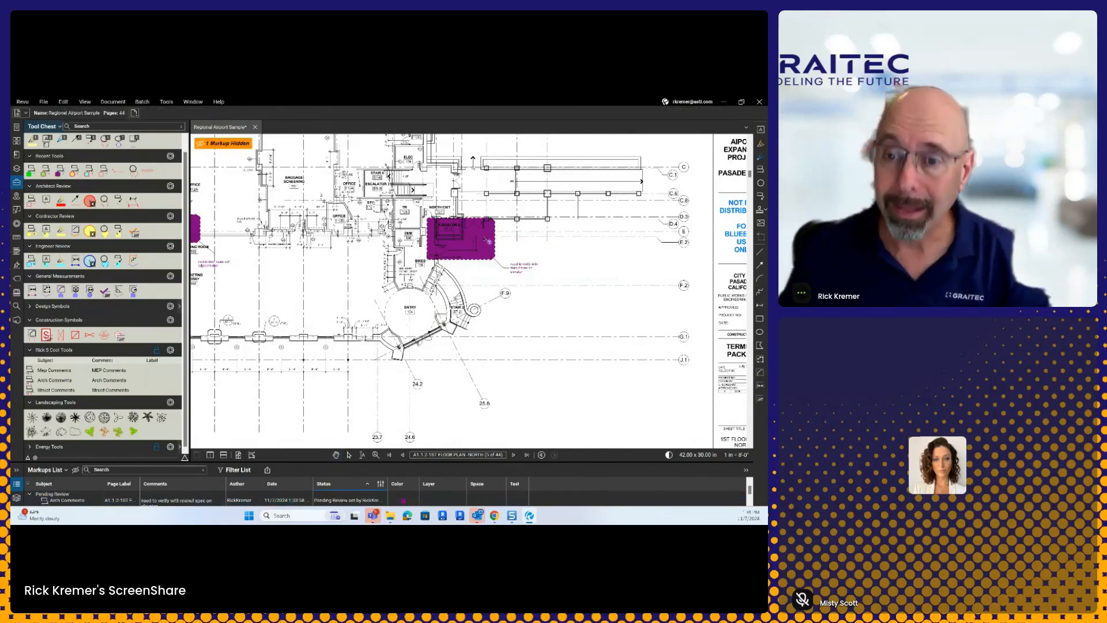
{"action": "right_click", "coordinate": [485, 239]}
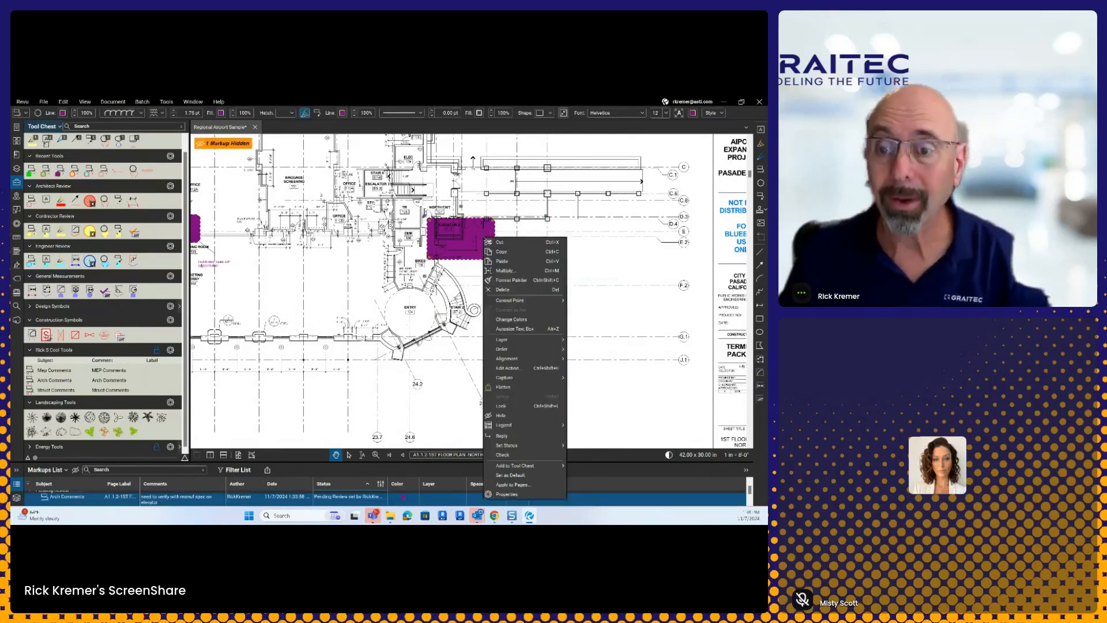
{"action": "left_click", "coordinate": [518, 415]}
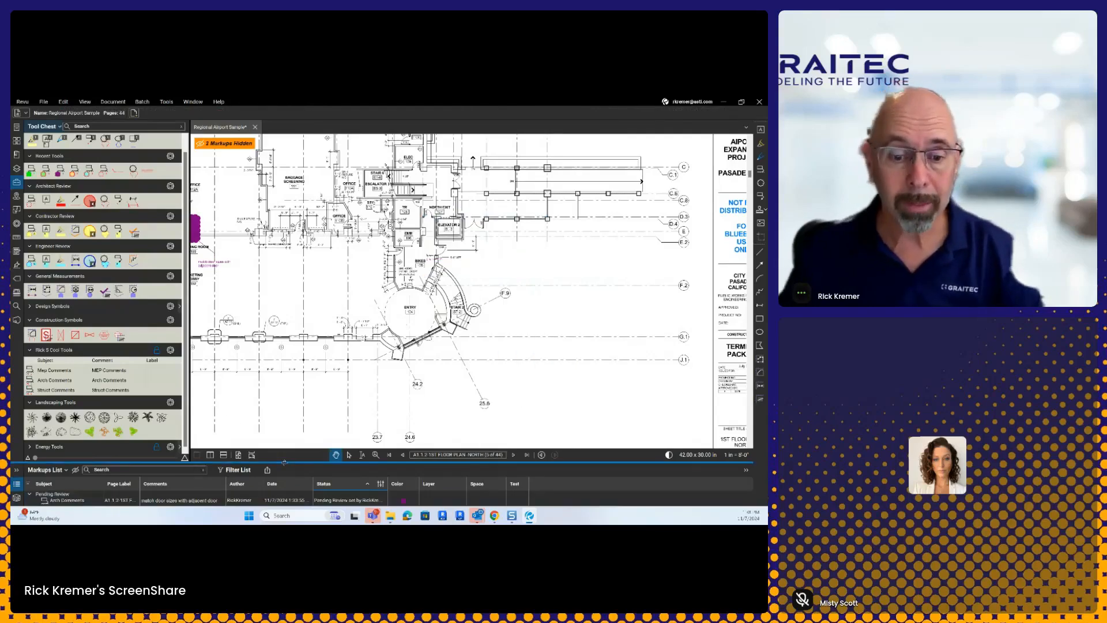
Step: Enlarge the Markups List panel and nudge the floor plan view slightly
{"action": "left_click_drag", "start_coordinate": [284, 461], "coordinate": [284, 410]}
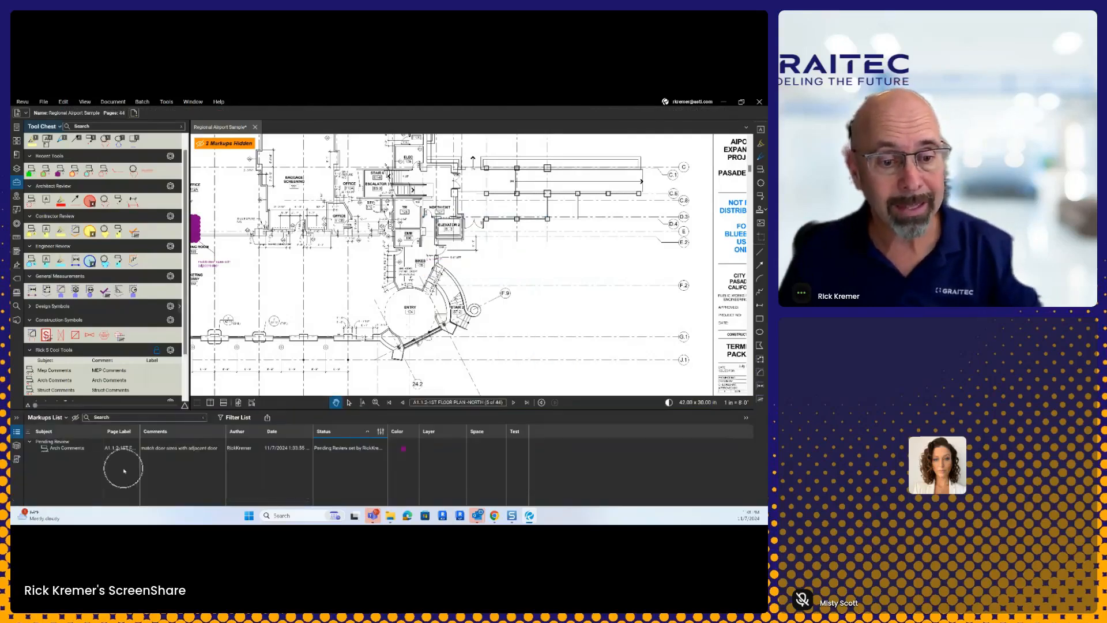
{"action": "scroll", "coordinate": [466, 308], "scroll_direction": "down", "scroll_amount": 4}
{"action": "left_click_drag", "start_coordinate": [471, 294], "coordinate": [484, 298]}
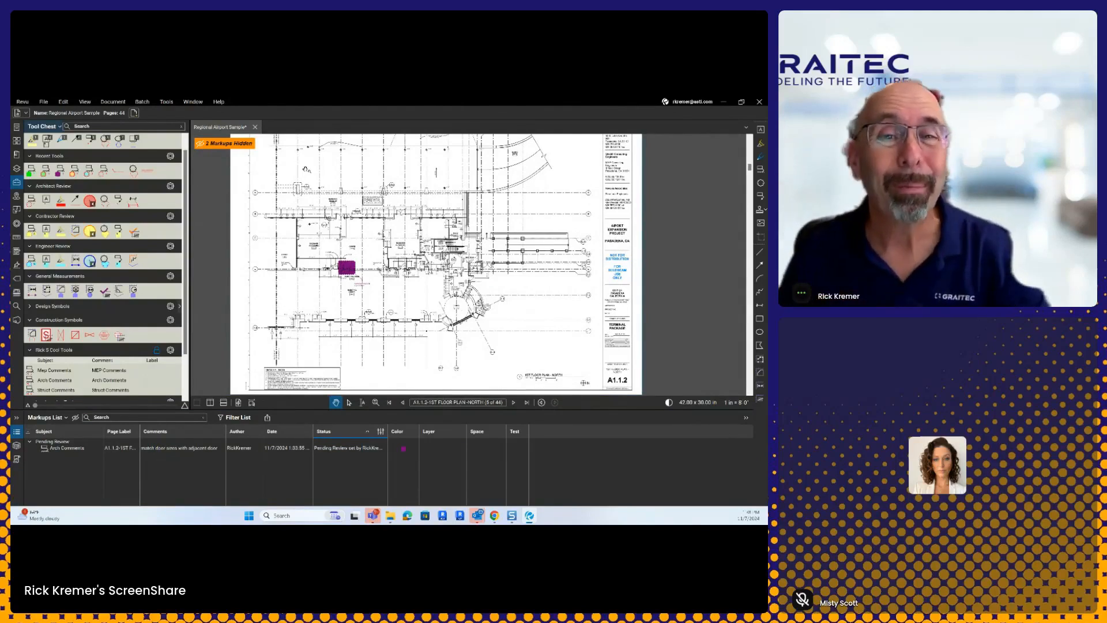
Step: Toggle the '2 Markups Hidden' banner until the green and purple clouds are unhidden
{"action": "left_click", "coordinate": [242, 145]}
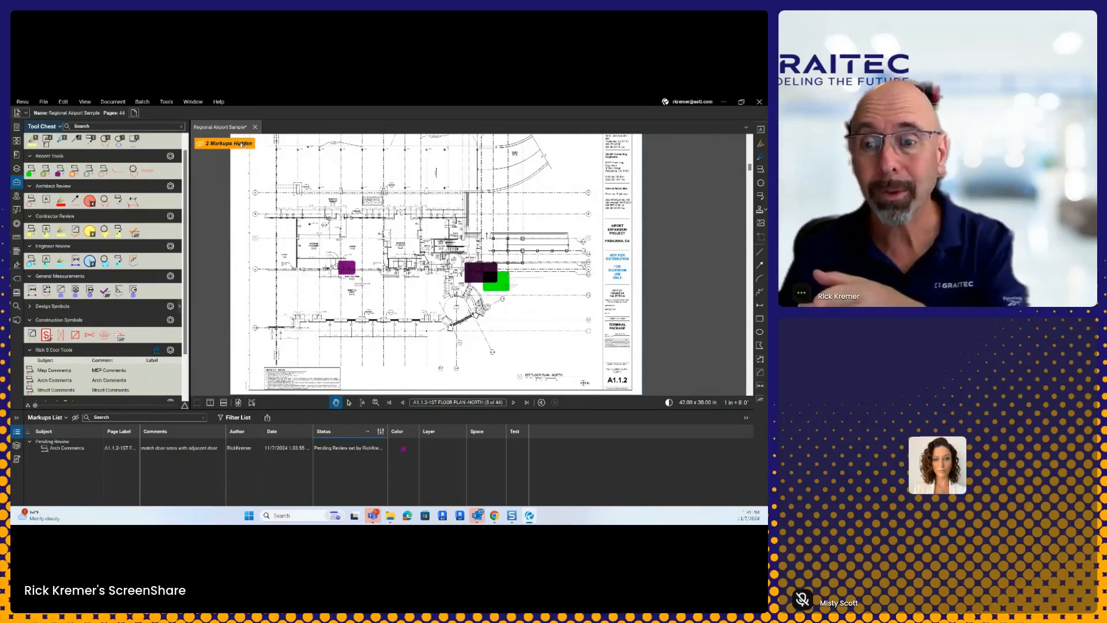
{"action": "left_click", "coordinate": [242, 145]}
{"action": "left_click", "coordinate": [246, 144]}
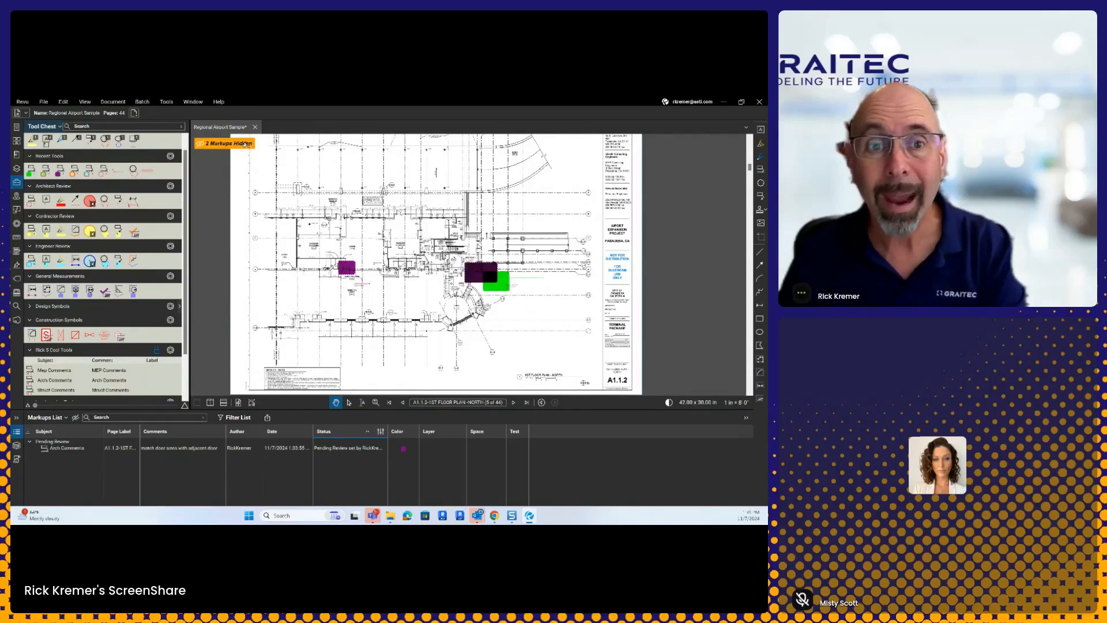
{"action": "left_click", "coordinate": [246, 144]}
{"action": "left_click", "coordinate": [236, 143]}
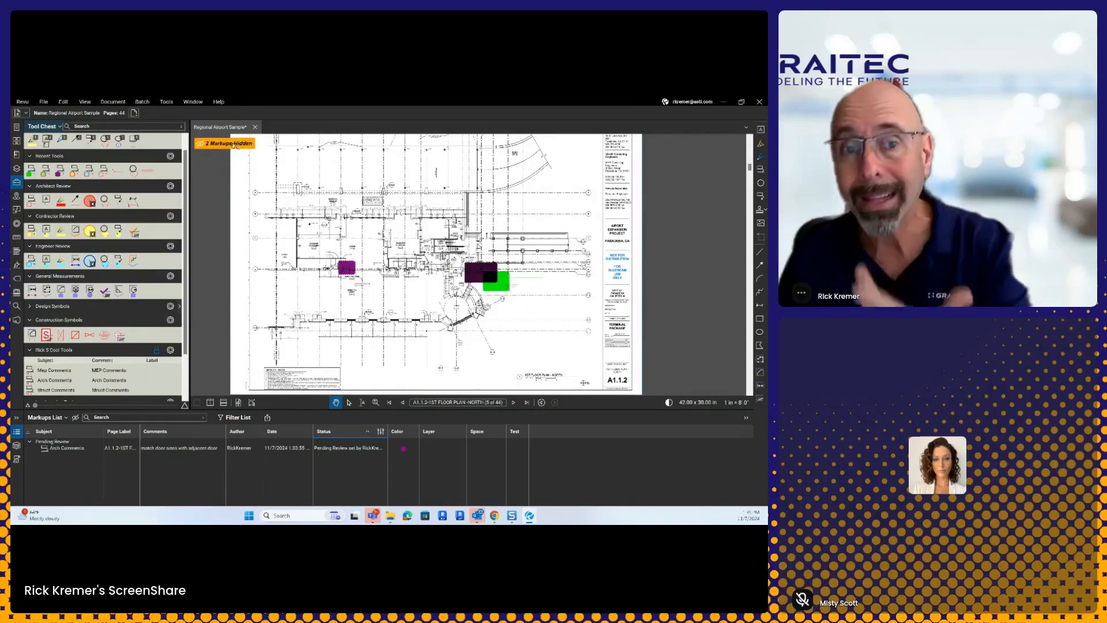
{"action": "left_click", "coordinate": [233, 145]}
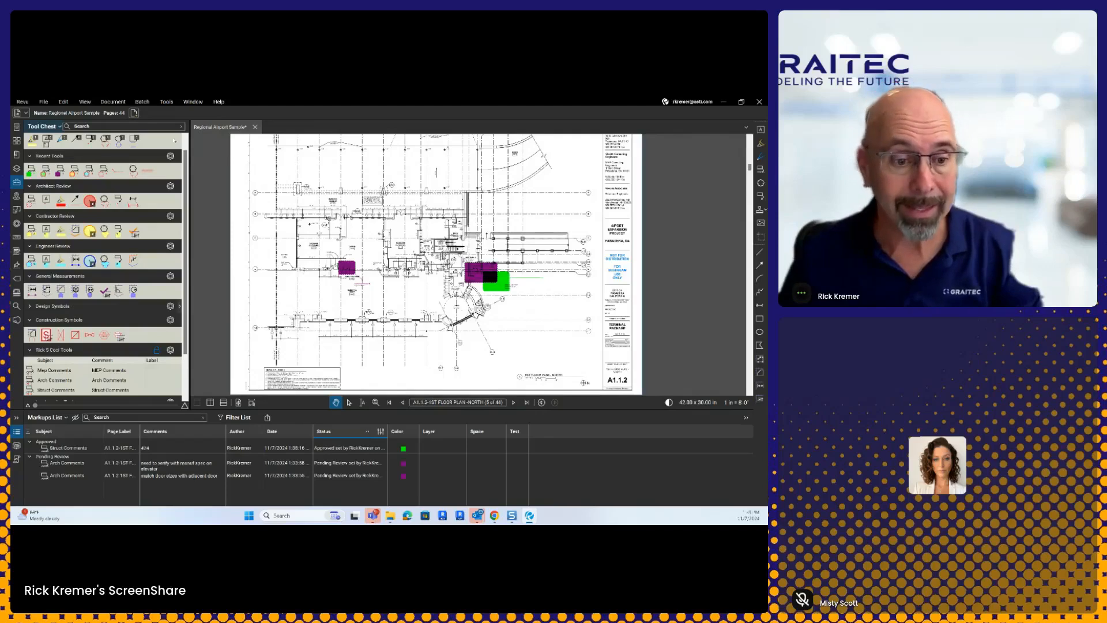
Step: Search the Tool Chest for 'ele' and expand the Design Symbols tool set
{"action": "key", "text": "ctrl"}
{"action": "key", "text": "ctrl"}
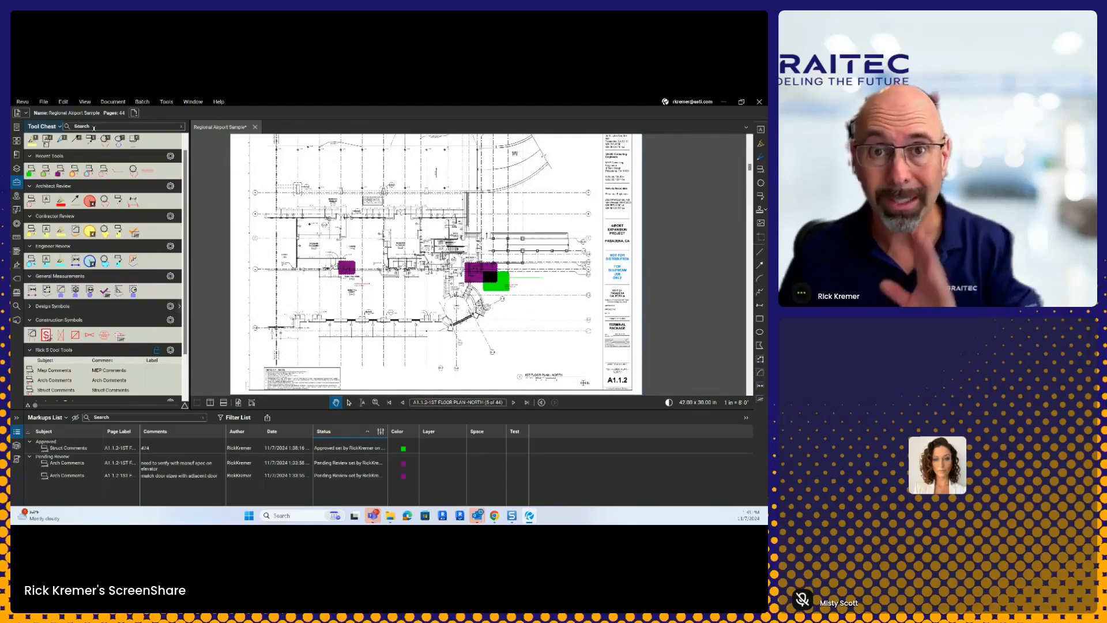
{"action": "key", "text": "ctrl"}
{"action": "key", "text": "ctrl"}
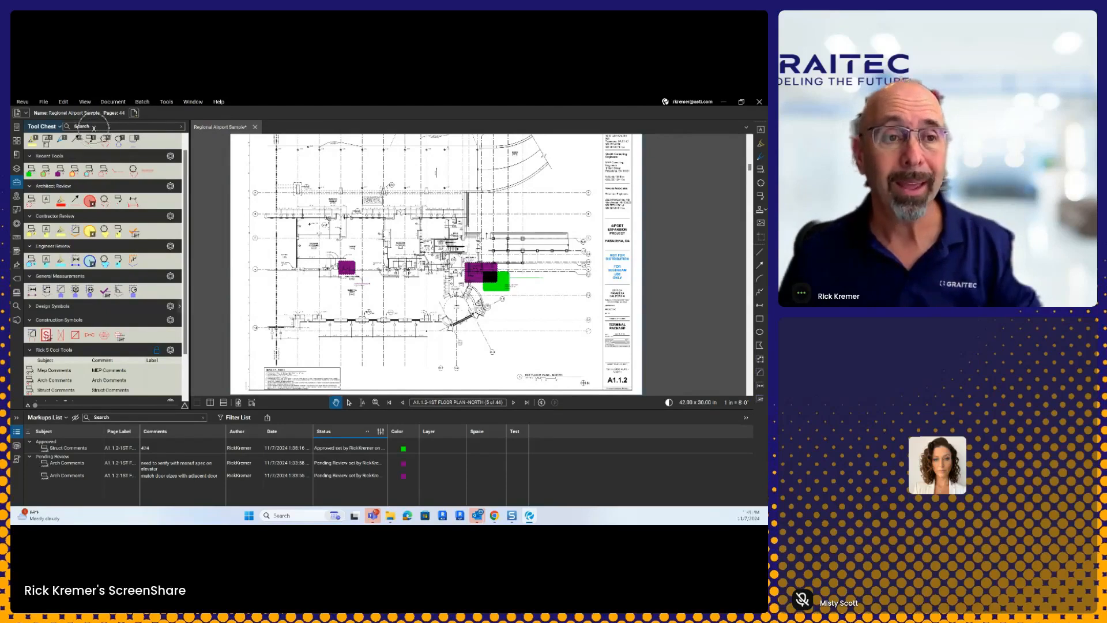
{"action": "key", "text": "ctrl"}
{"action": "left_click", "coordinate": [94, 126]}
{"action": "key", "text": "ctrl"}
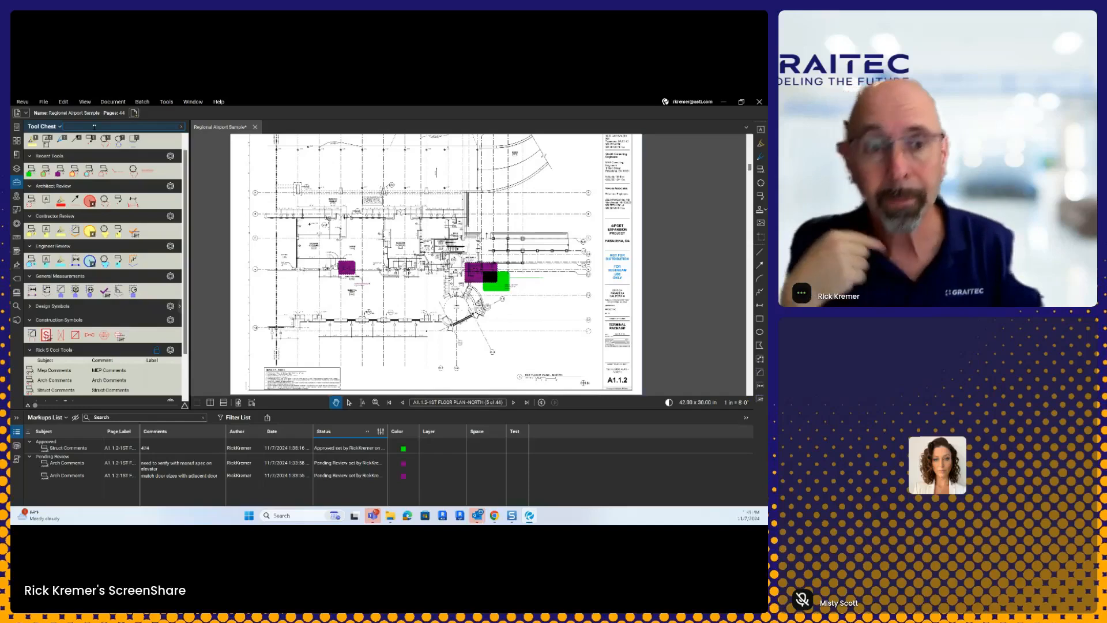
{"action": "type", "text": "ele"}
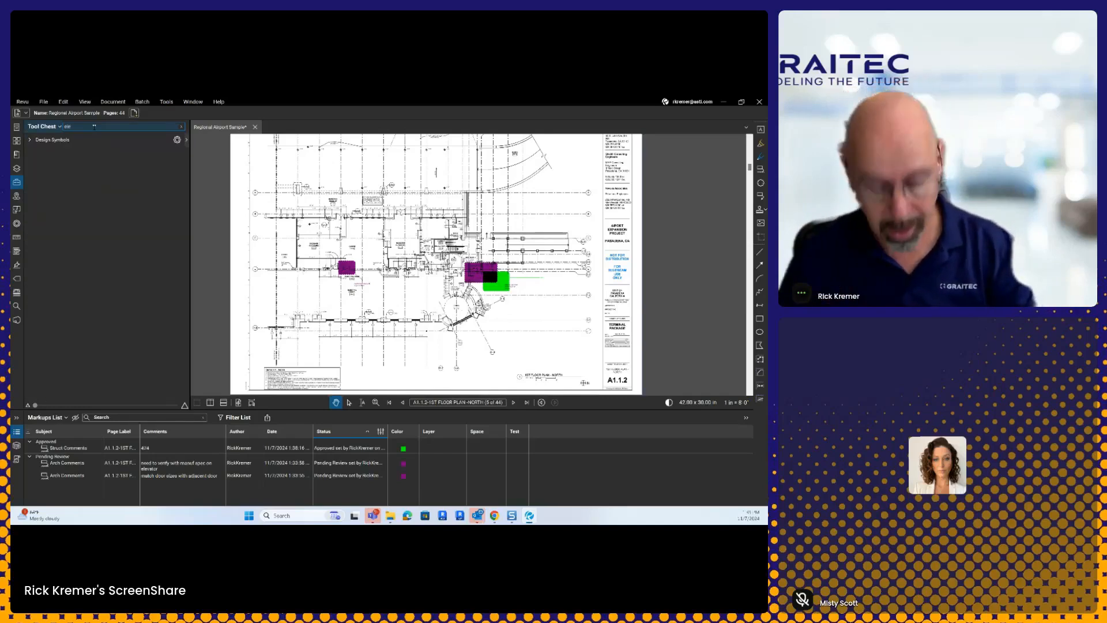
{"action": "left_click", "coordinate": [30, 140]}
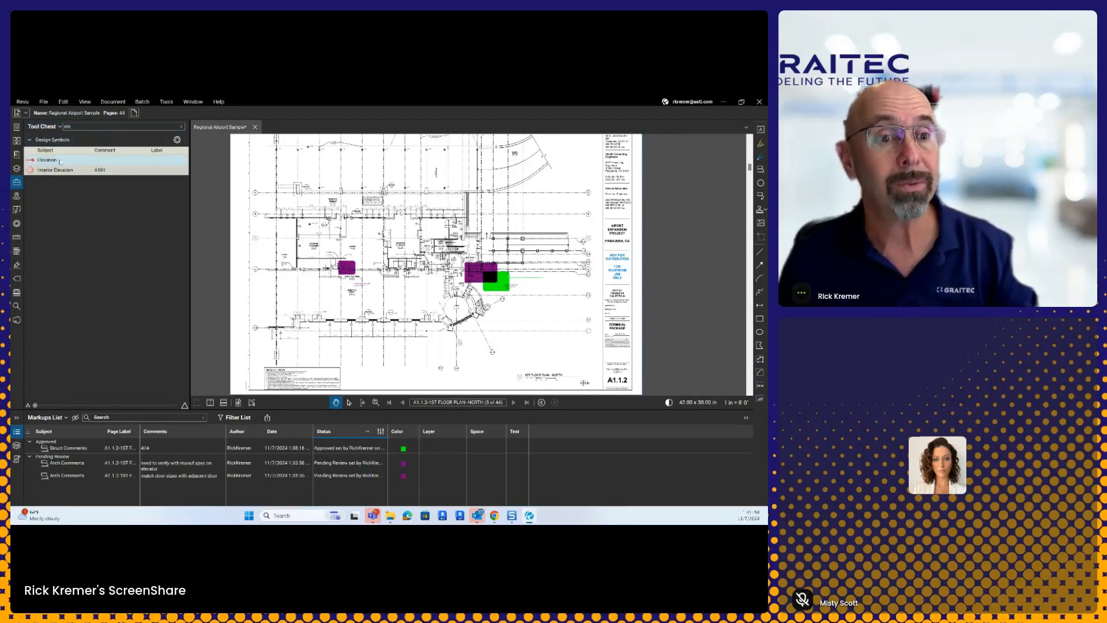
Step: Change the Tool Chest search to 'arc', then clear the search
{"action": "double_click", "coordinate": [77, 127]}
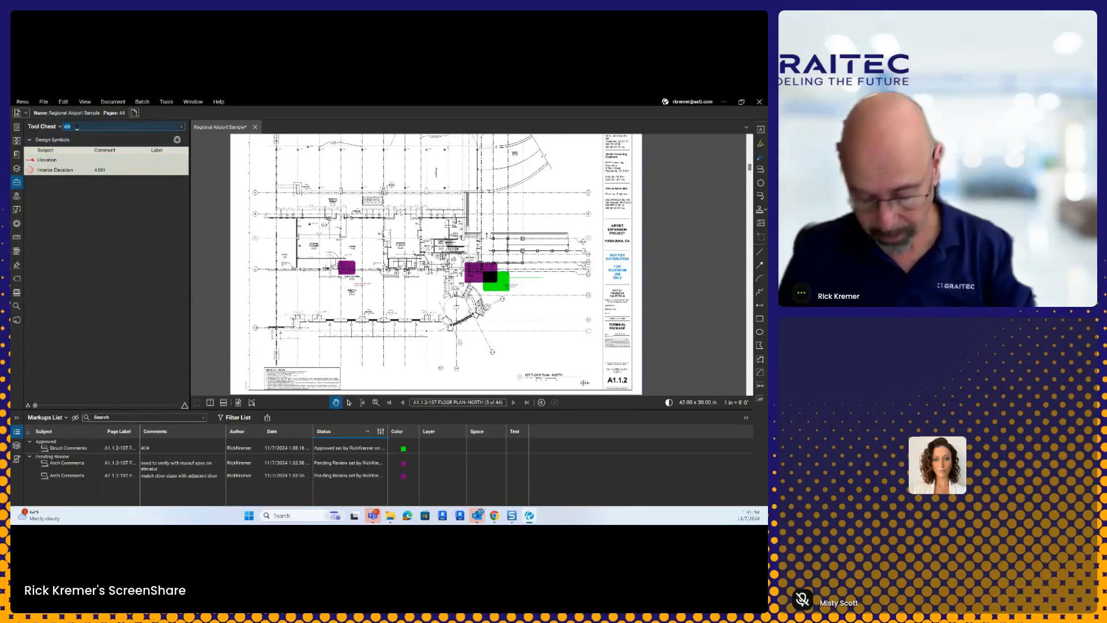
{"action": "type", "text": "arch"}
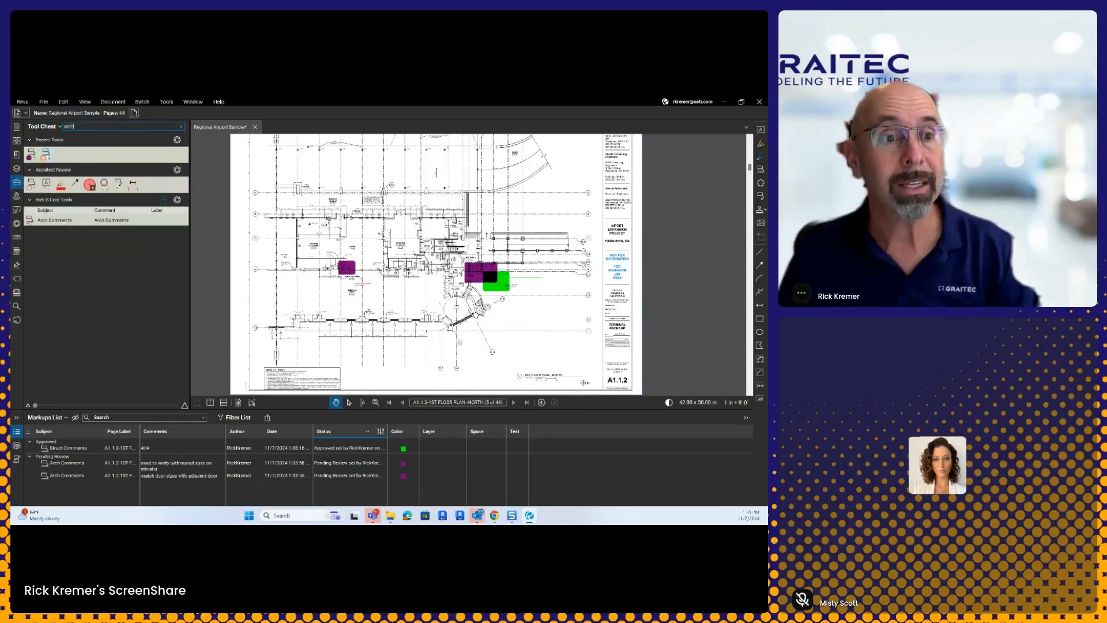
{"action": "key", "text": "ctrl"}
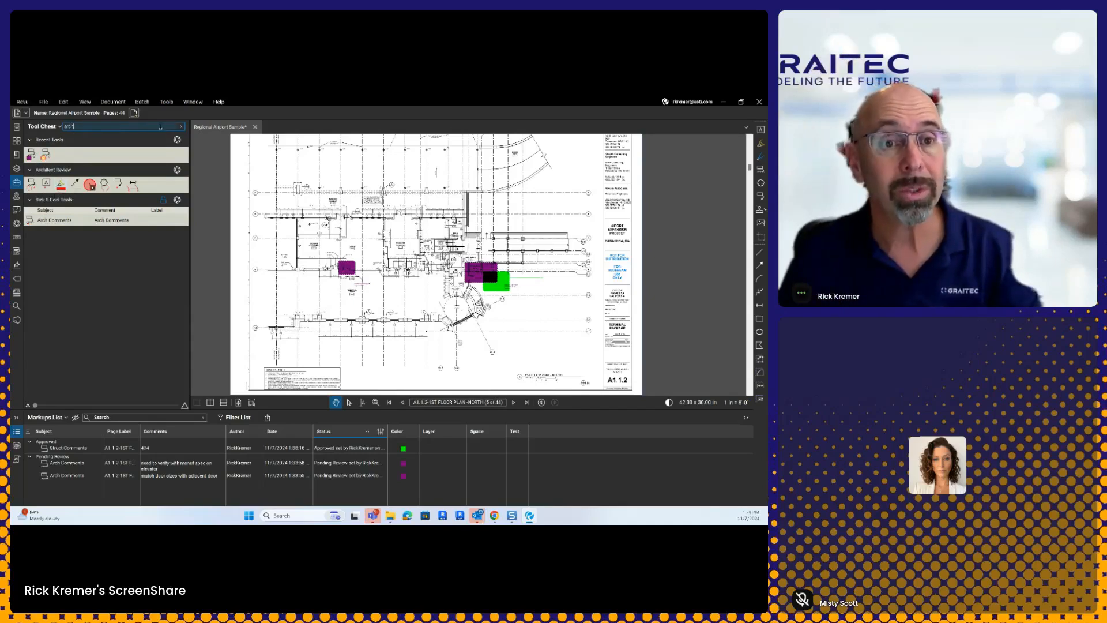
{"action": "left_click", "coordinate": [182, 127]}
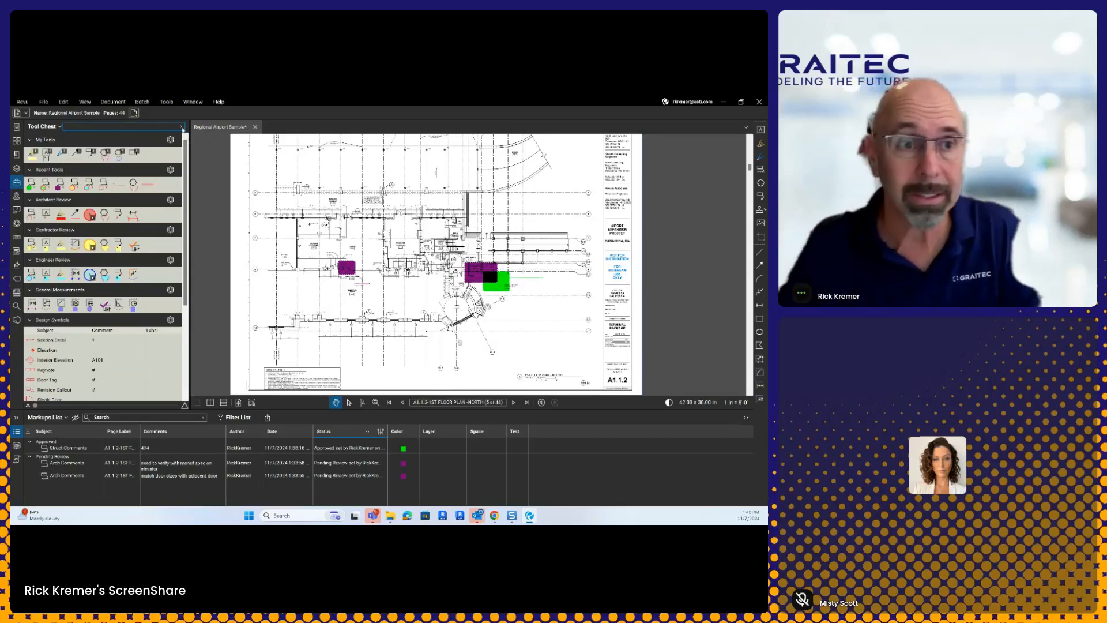
Step: Leave the Tool Chest search field and drag the Markups List splitter down to shrink it
{"action": "left_click", "coordinate": [100, 126]}
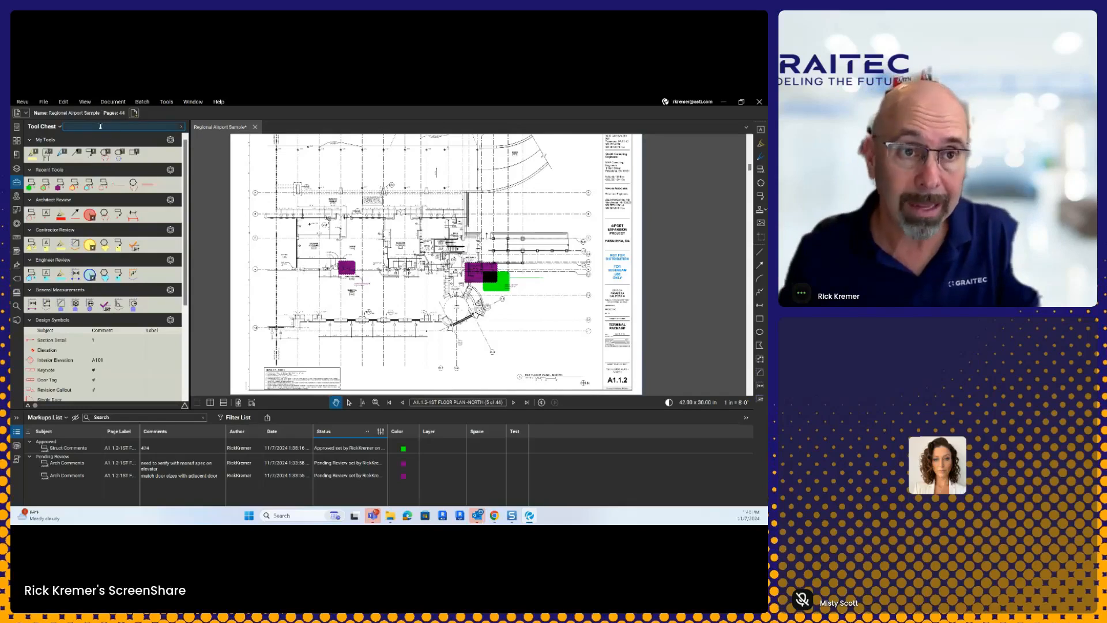
{"action": "left_click", "coordinate": [100, 126]}
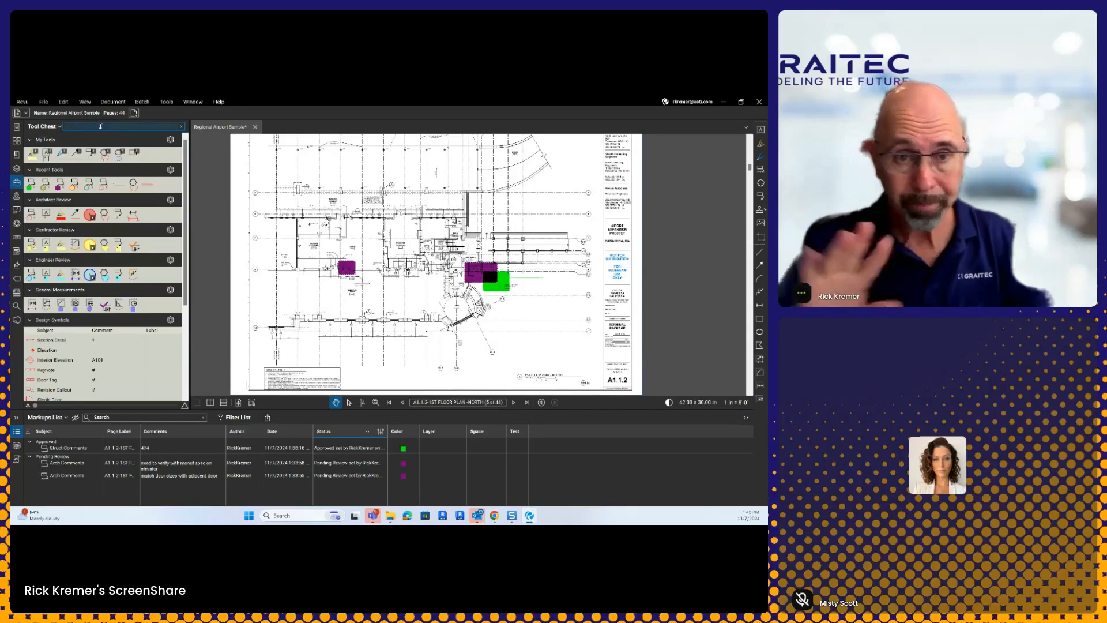
{"action": "key", "text": "Escape"}
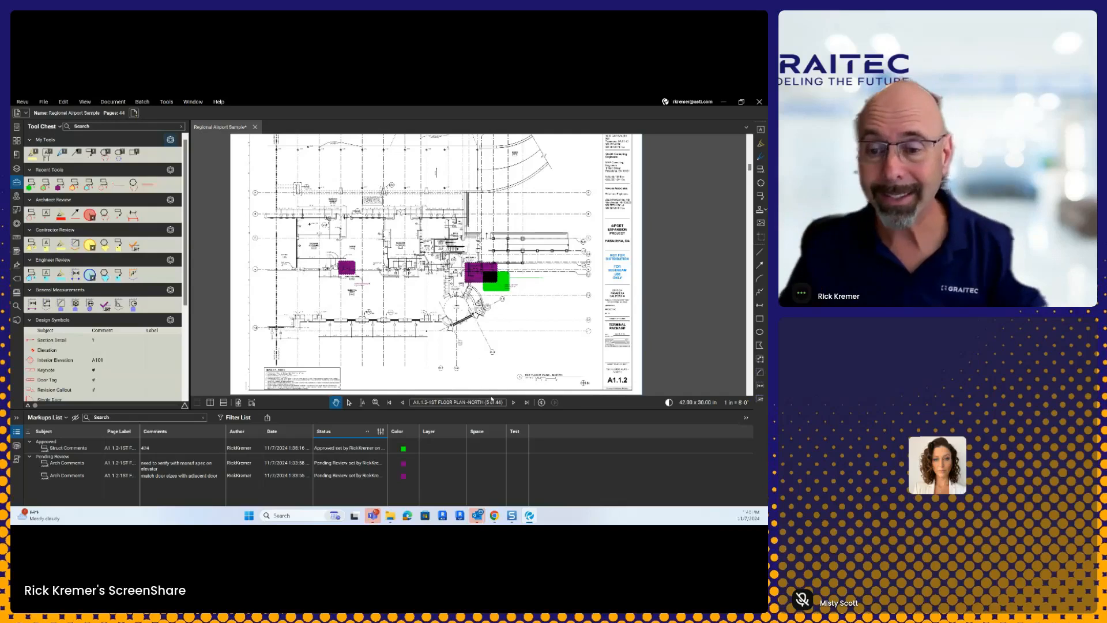
{"action": "left_click_drag", "start_coordinate": [499, 410], "coordinate": [501, 449]}
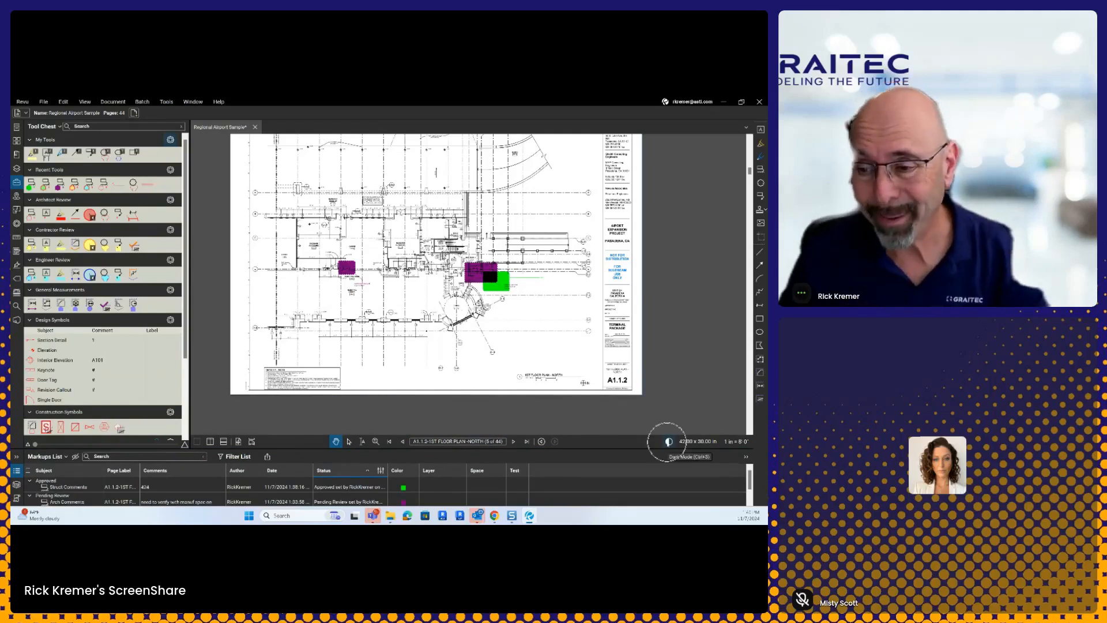
Step: Turn on Dark Mode and zoom into the elevator area of the floor plan
{"action": "left_click", "coordinate": [669, 441]}
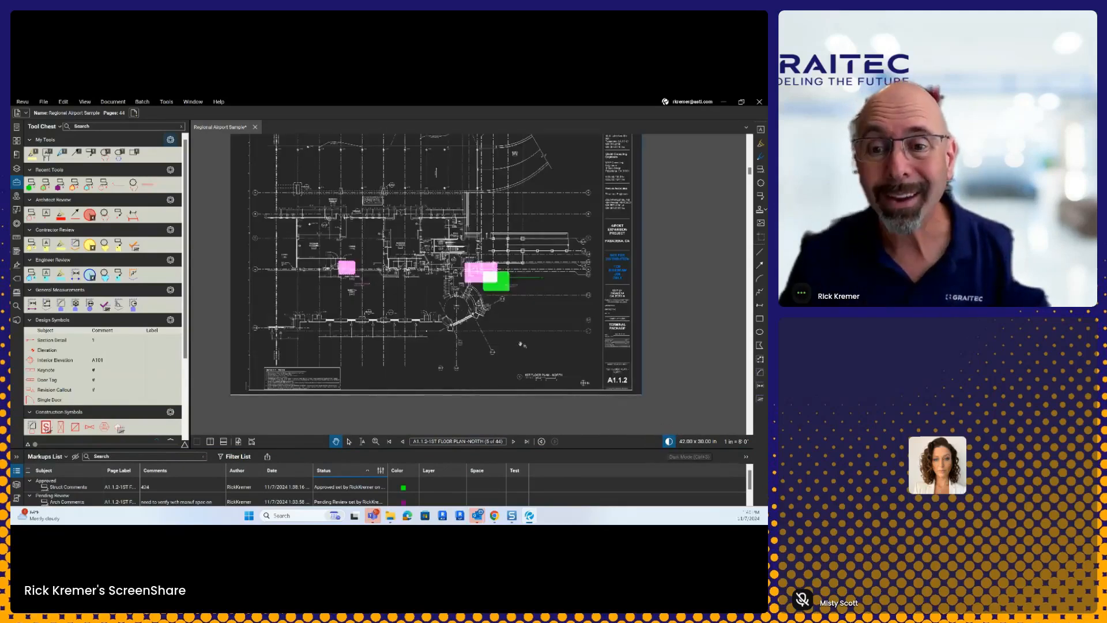
{"action": "scroll", "coordinate": [441, 277], "scroll_direction": "up", "scroll_amount": 5}
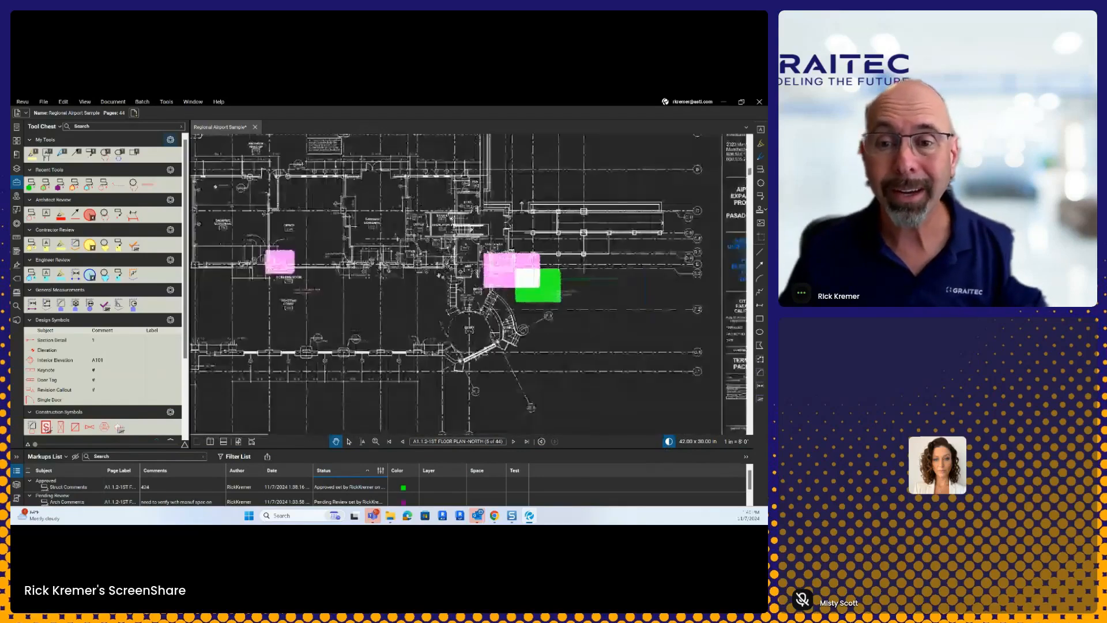
{"action": "scroll", "coordinate": [461, 300], "scroll_direction": "up", "scroll_amount": 3}
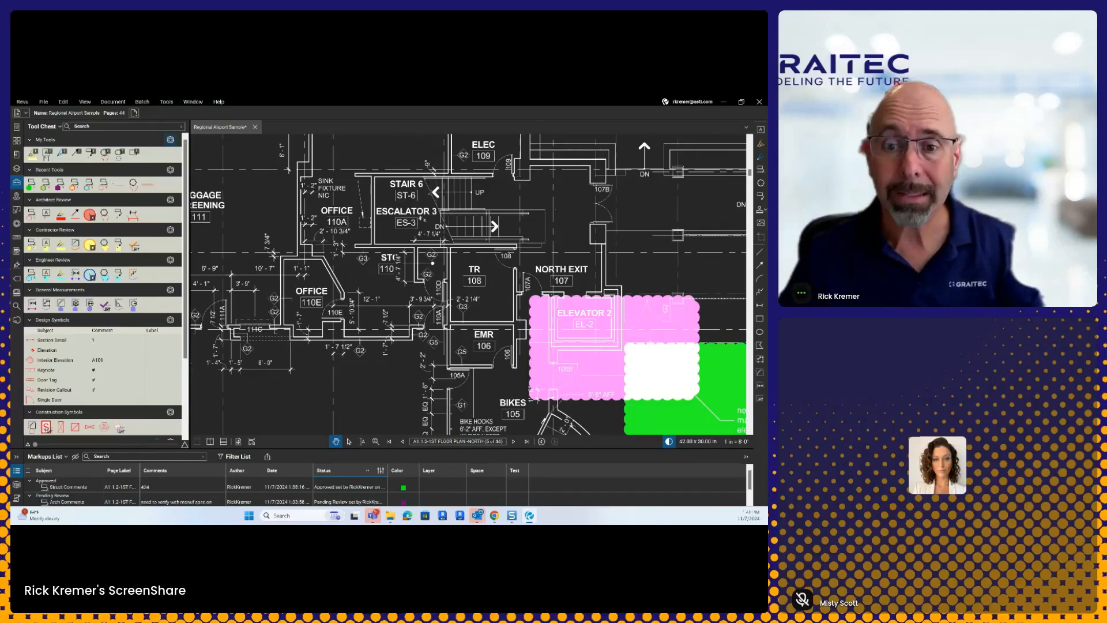
{"action": "scroll", "coordinate": [420, 218], "scroll_direction": "down", "scroll_amount": 2}
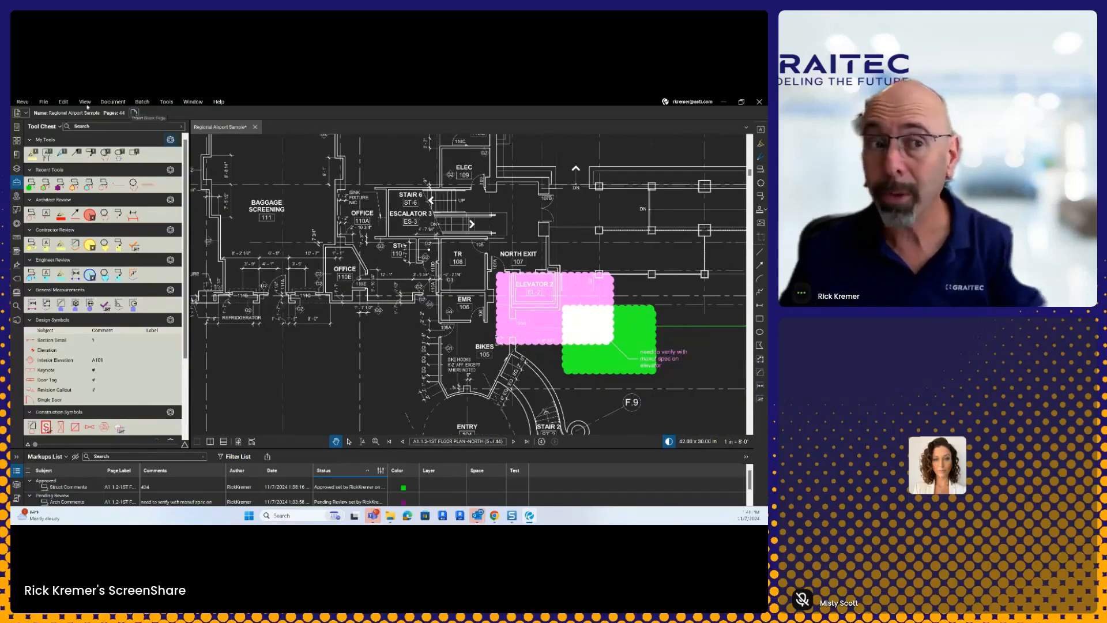
{"action": "left_click", "coordinate": [24, 102]}
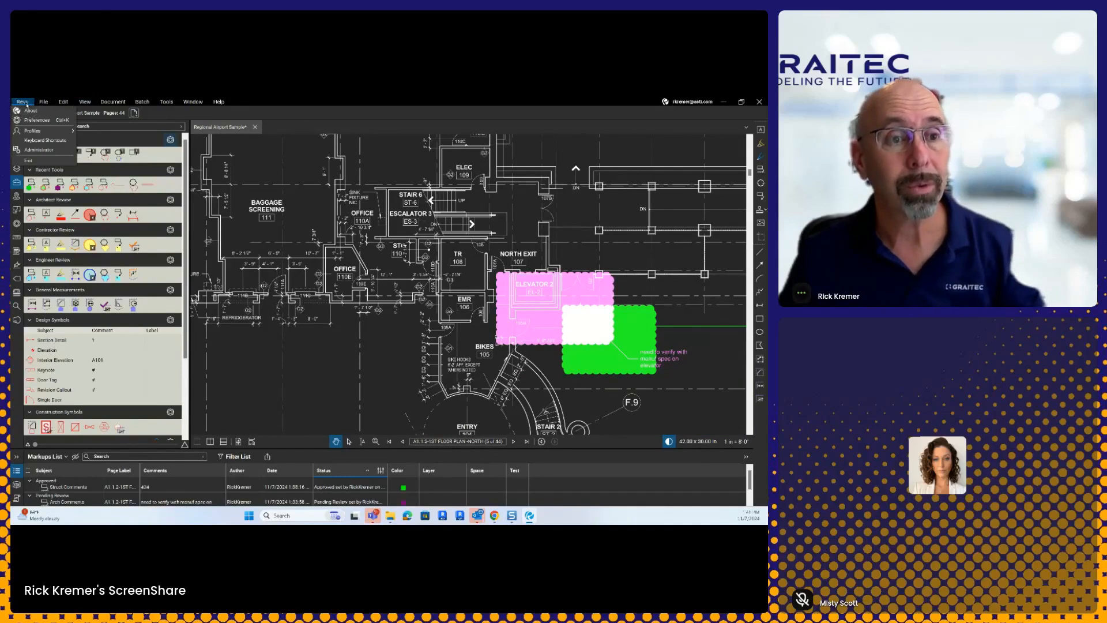
Step: In Preferences, set the Advanced > 2D Rendering Dark Mode Background Color to blue
{"action": "left_click", "coordinate": [35, 121]}
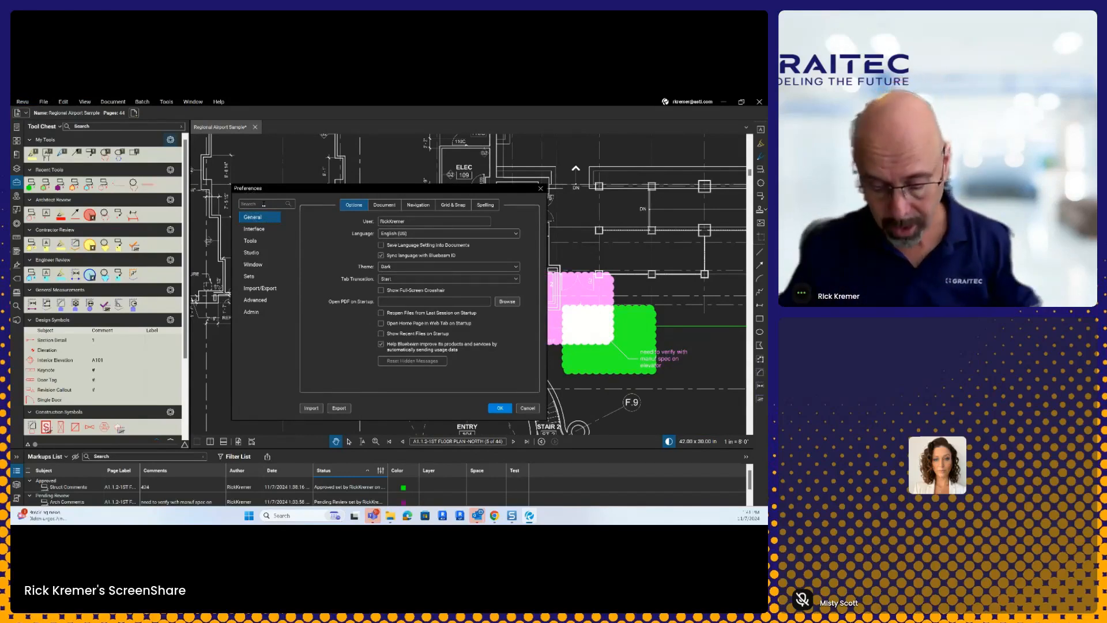
{"action": "left_click", "coordinate": [262, 204]}
{"action": "type", "text": "dark"}
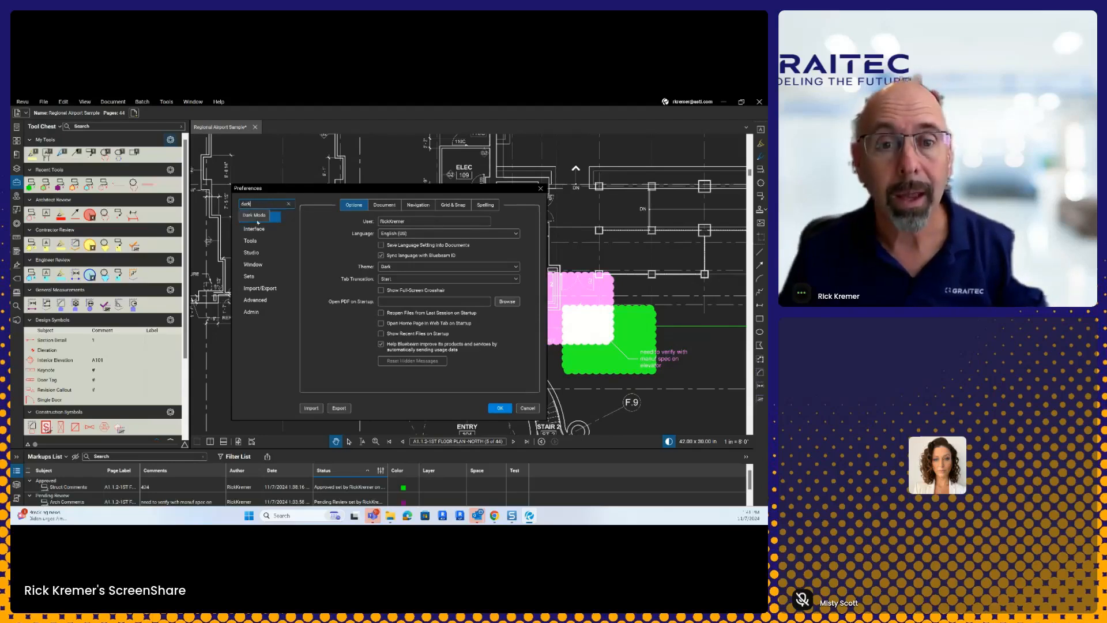
{"action": "left_click", "coordinate": [256, 215]}
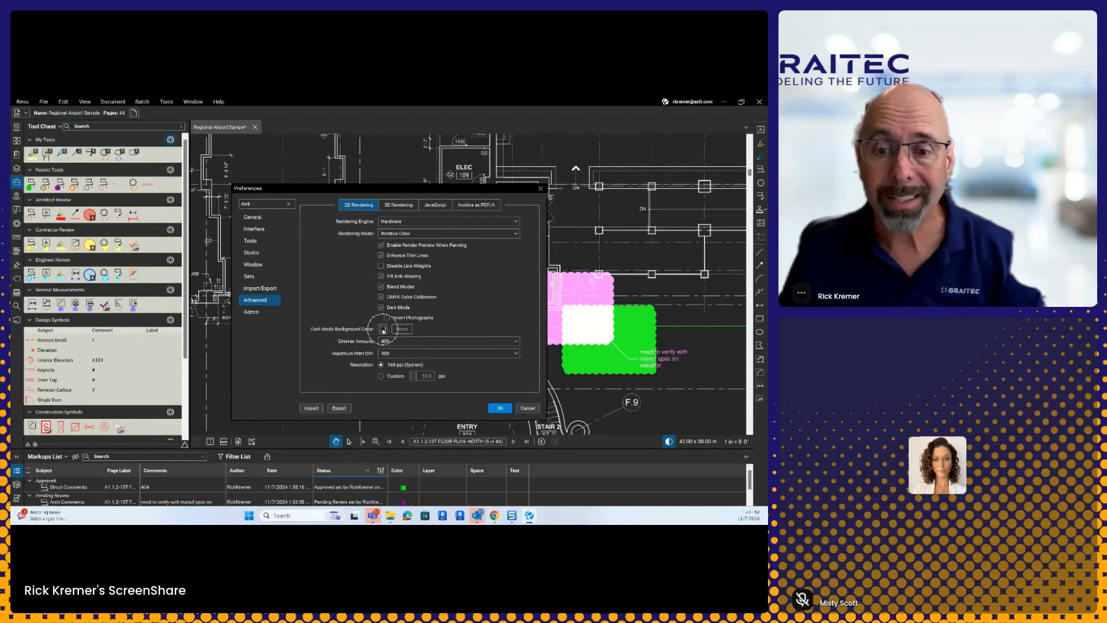
{"action": "left_click", "coordinate": [383, 329]}
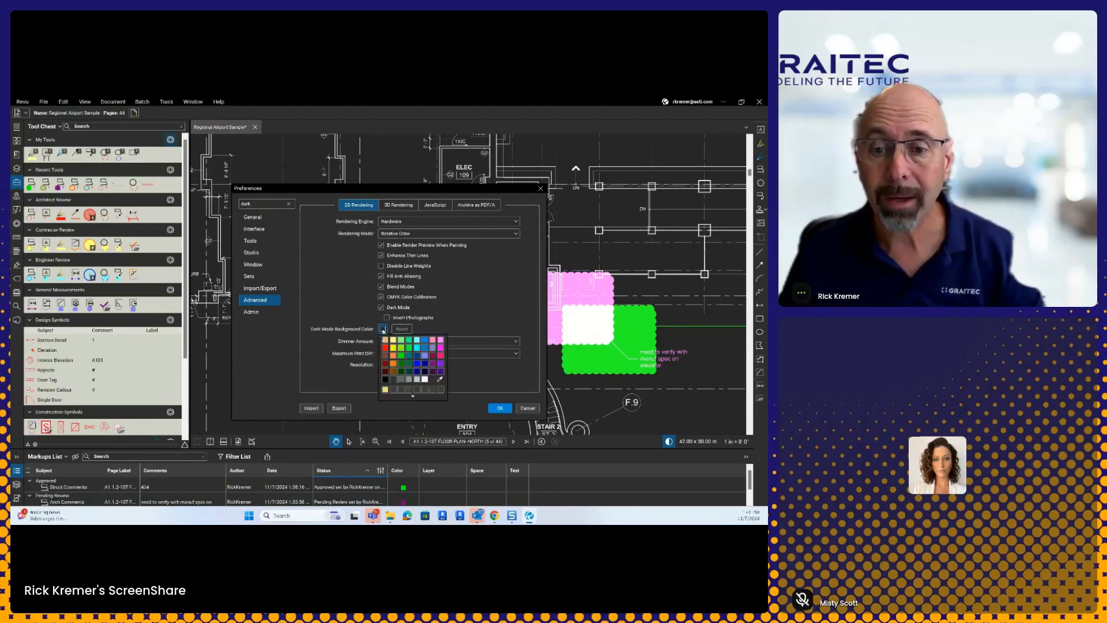
{"action": "left_click", "coordinate": [420, 355]}
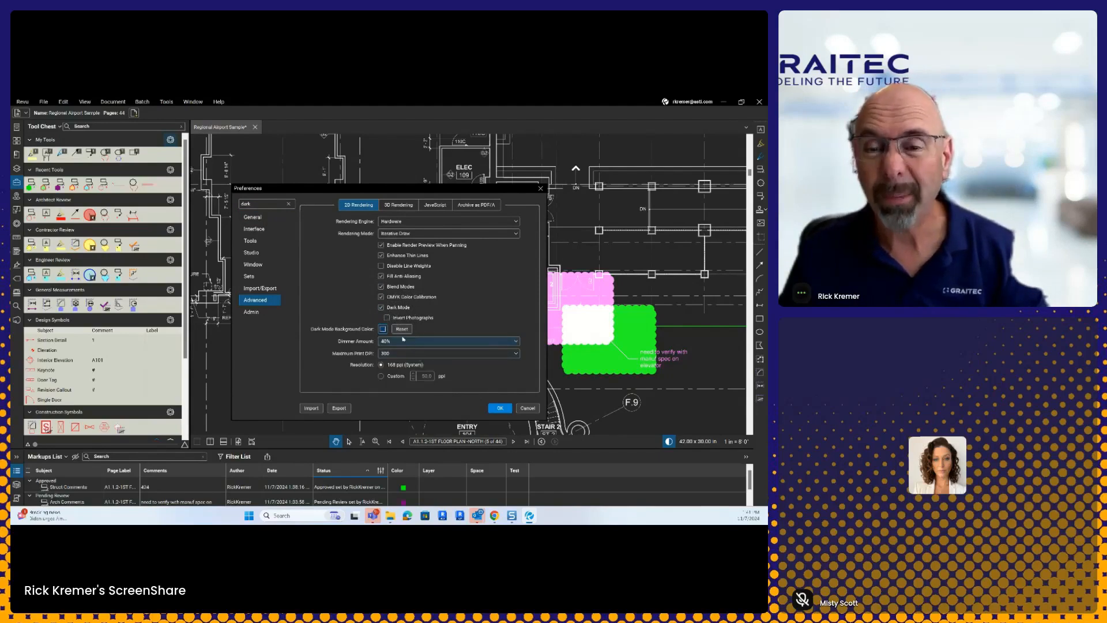
{"action": "left_click", "coordinate": [501, 408]}
{"action": "scroll", "coordinate": [386, 236], "scroll_direction": "up", "scroll_amount": 3}
Step: Pan and zoom around the Baggage Screening area of the floor plan
{"action": "mouse_move", "coordinate": [386, 235]}
{"action": "left_mouse_down"}
{"action": "mouse_move", "coordinate": [478, 285]}
{"action": "mouse_move", "coordinate": [468, 344]}
{"action": "left_mouse_up"}
{"action": "scroll", "coordinate": [478, 284], "scroll_direction": "down", "scroll_amount": 3}
{"action": "scroll", "coordinate": [478, 284], "scroll_direction": "down", "scroll_amount": 1}
{"action": "left_click_drag", "start_coordinate": [459, 296], "coordinate": [458, 314]}
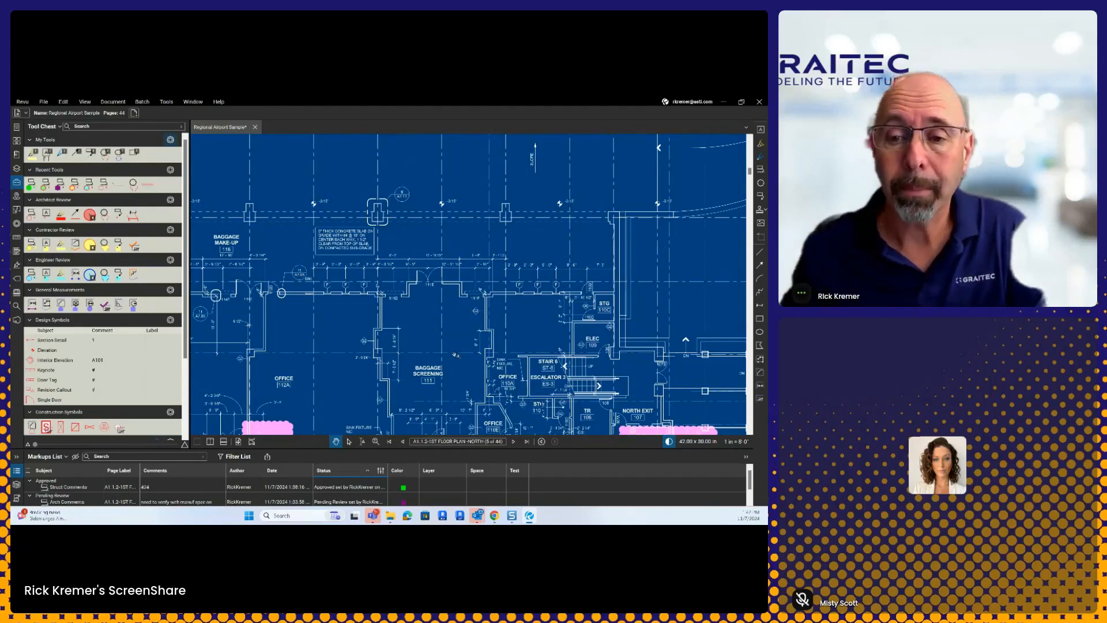
{"action": "scroll", "coordinate": [457, 316], "scroll_direction": "down", "scroll_amount": 2}
{"action": "scroll", "coordinate": [444, 349], "scroll_direction": "up", "scroll_amount": 1}
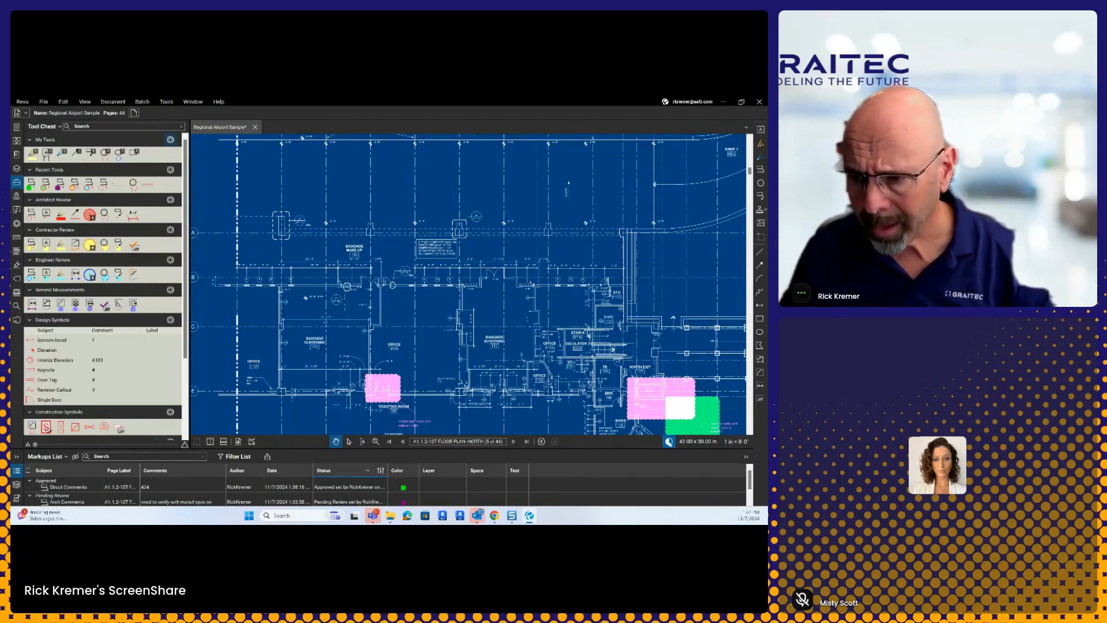
Step: Switch dark mode off and drag the Markups List splitter up to show all three markups
{"action": "left_click", "coordinate": [669, 442]}
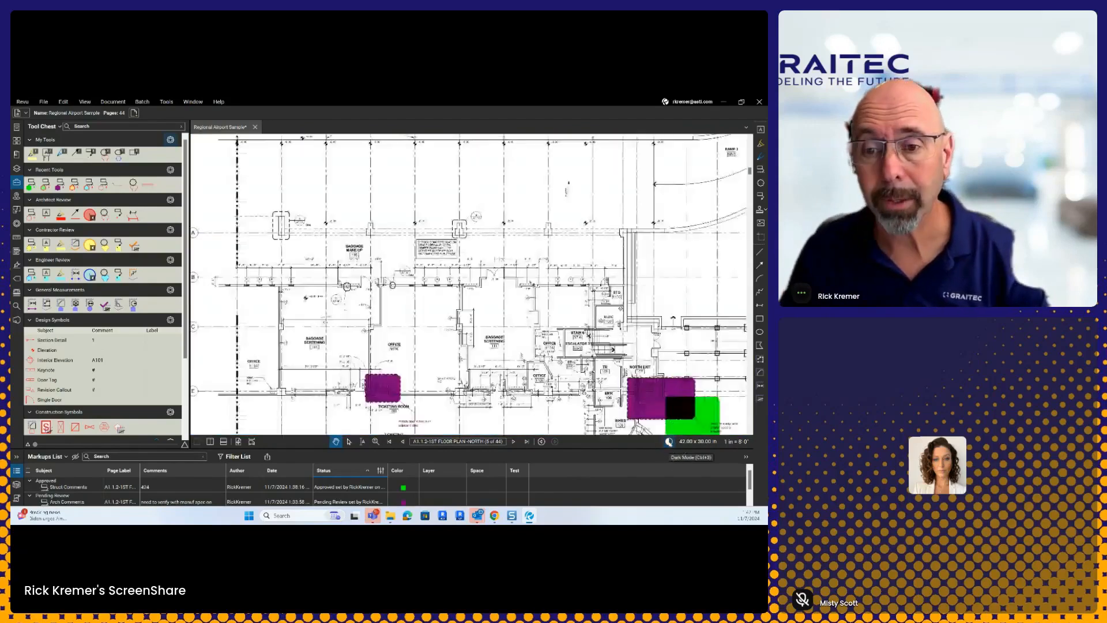
{"action": "left_click_drag", "start_coordinate": [409, 344], "coordinate": [410, 319]}
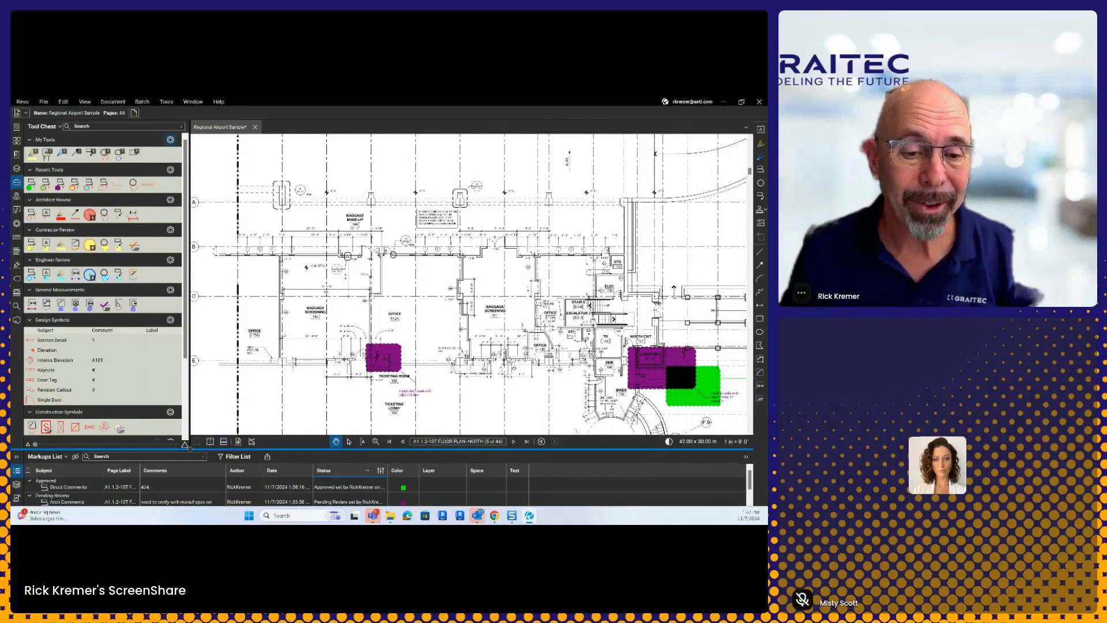
{"action": "left_click_drag", "start_coordinate": [173, 448], "coordinate": [173, 393]}
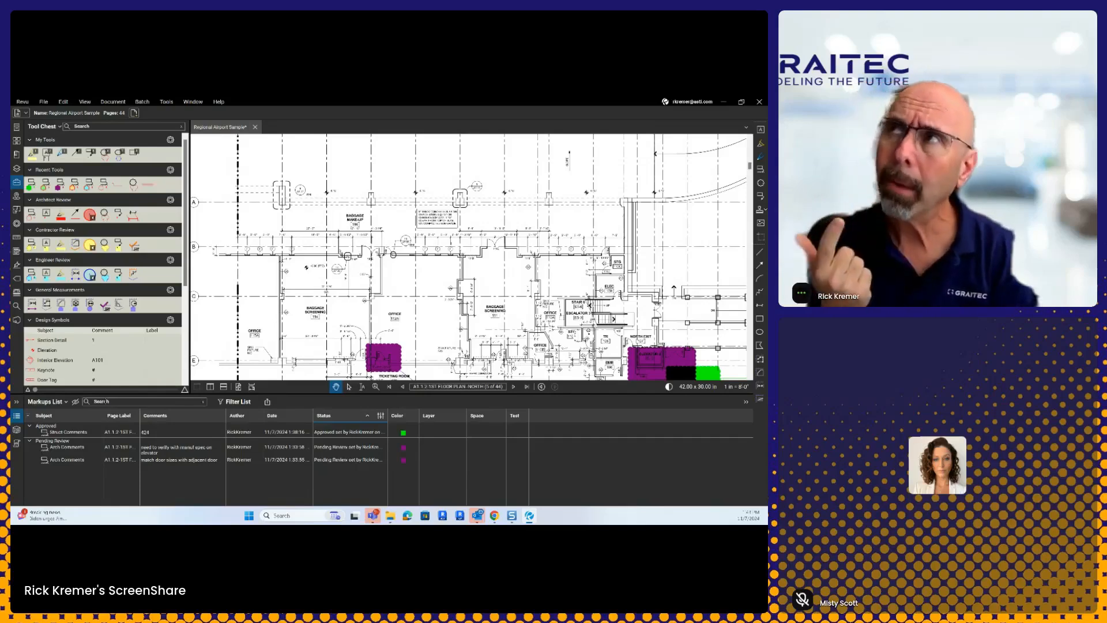
Step: Search the markups list for 'door', select the Arch Comments door-size markup, then clear the search
{"action": "key", "text": "ctrl"}
{"action": "left_click", "coordinate": [105, 401]}
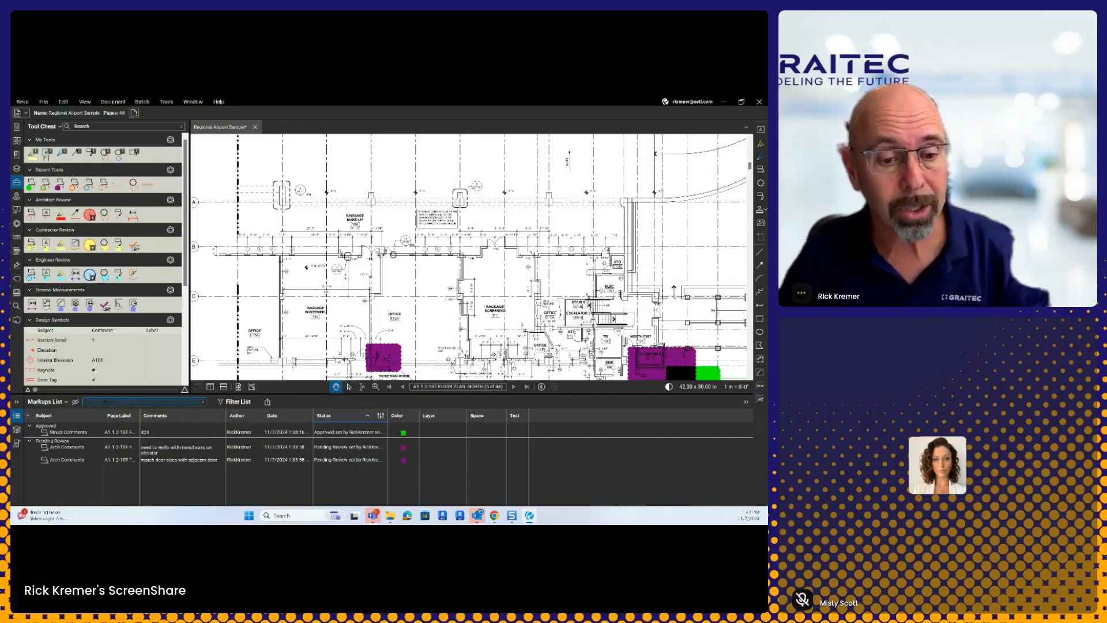
{"action": "type", "text": "d"}
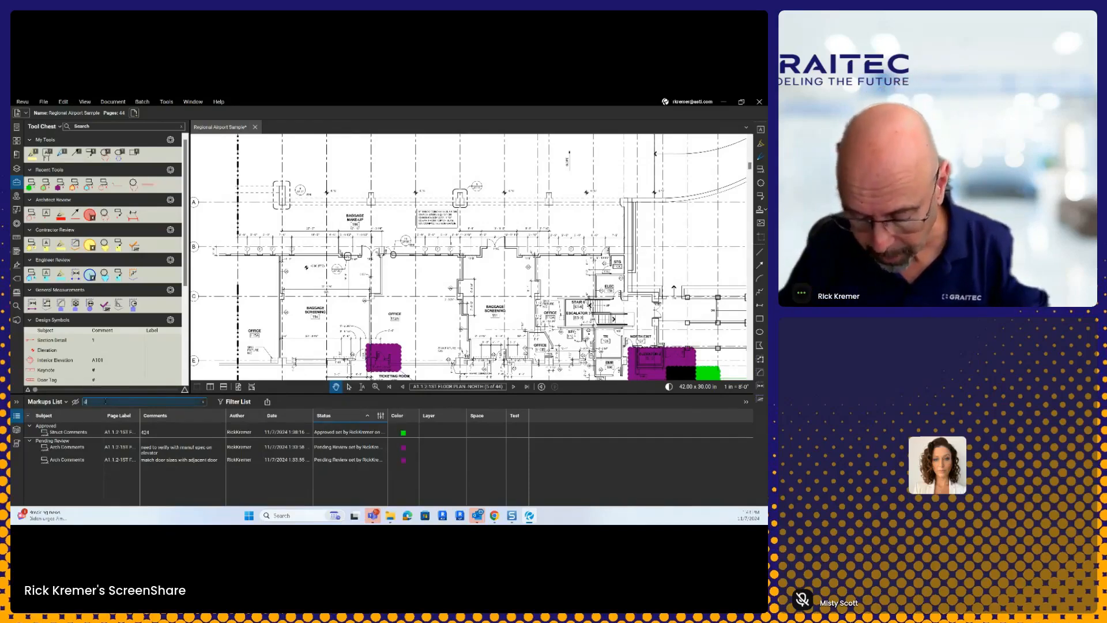
{"action": "type", "text": "oor"}
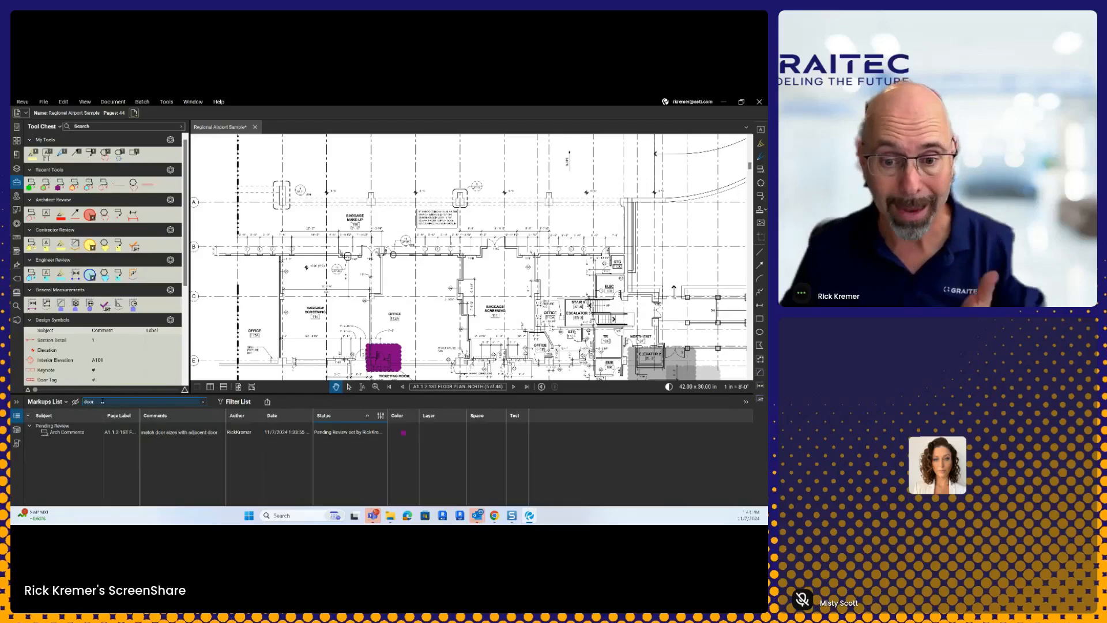
{"action": "left_click", "coordinate": [73, 432]}
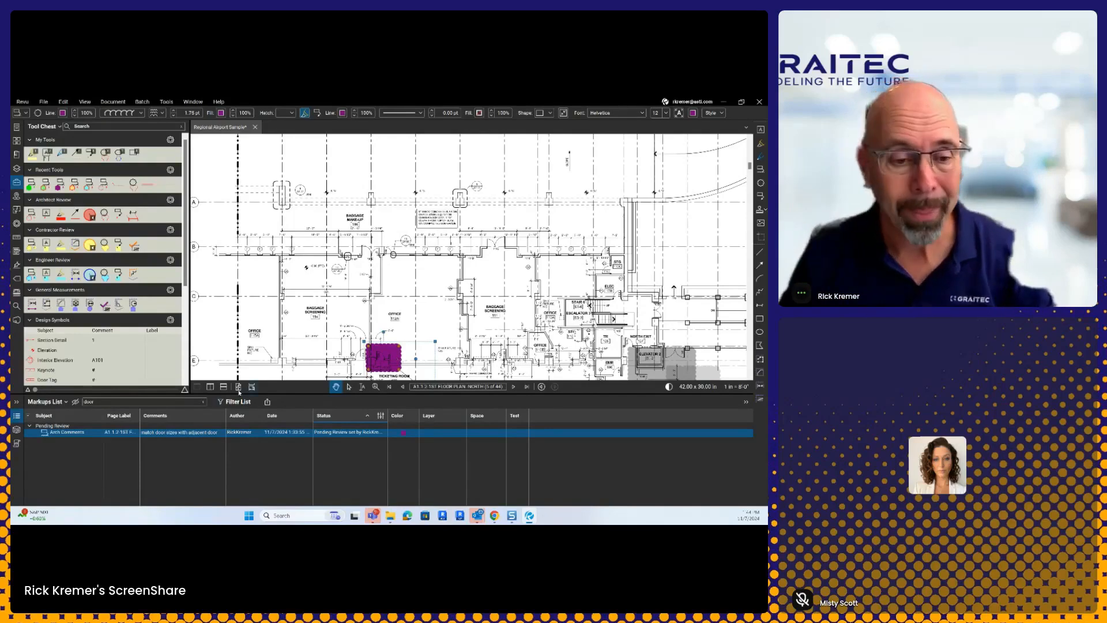
{"action": "key", "text": "ctrl"}
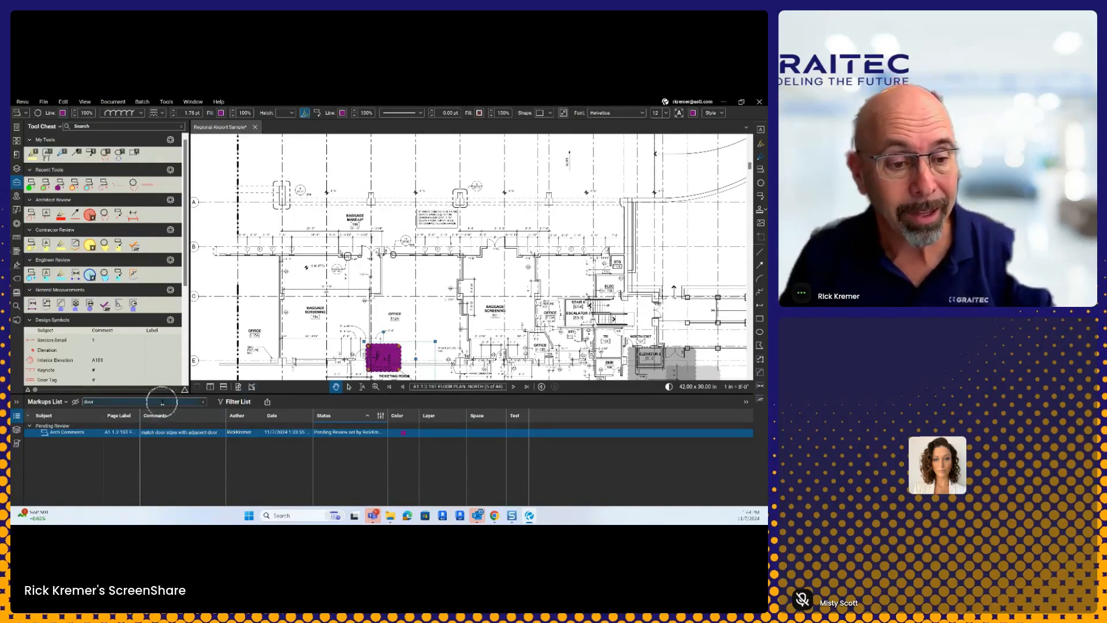
{"action": "left_click", "coordinate": [202, 401]}
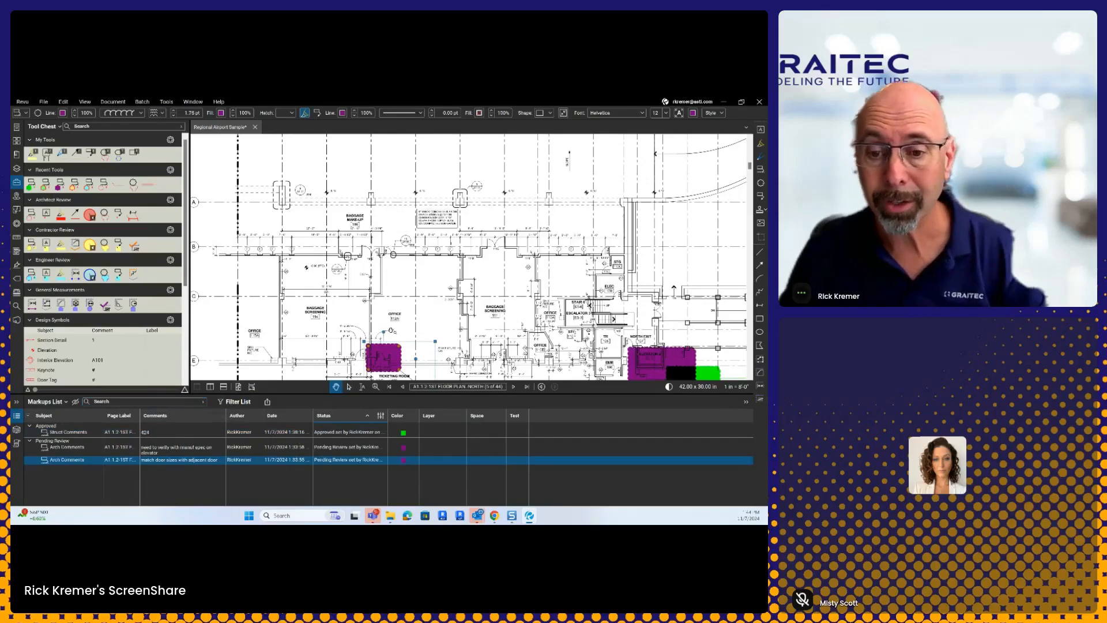
{"action": "left_click_drag", "start_coordinate": [411, 341], "coordinate": [384, 273]}
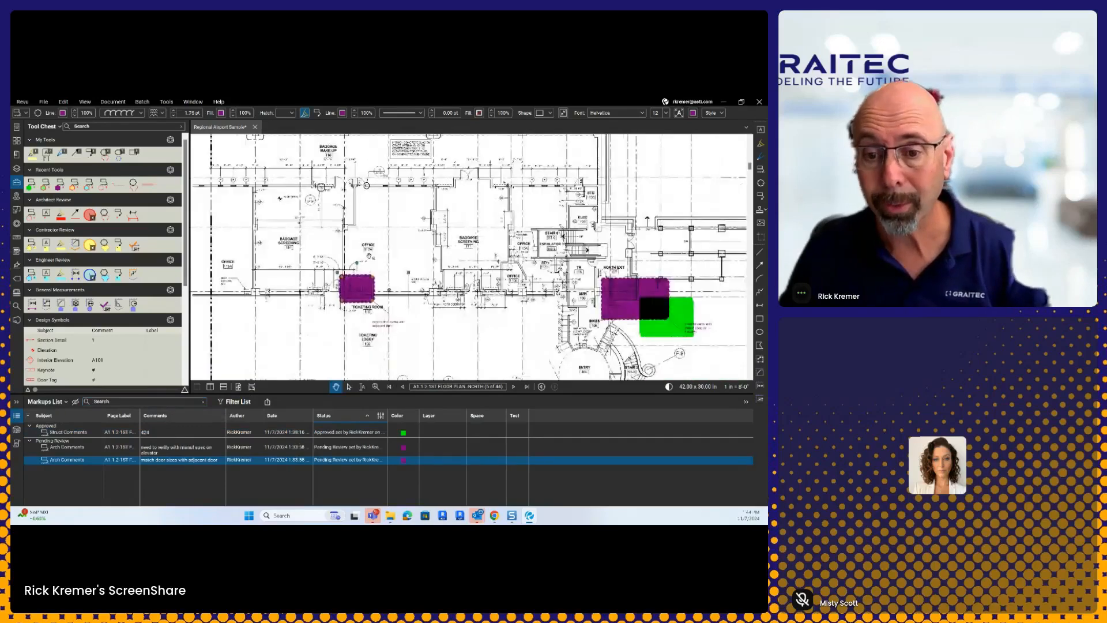
{"action": "left_click", "coordinate": [373, 295]}
{"action": "right_click", "coordinate": [372, 295]}
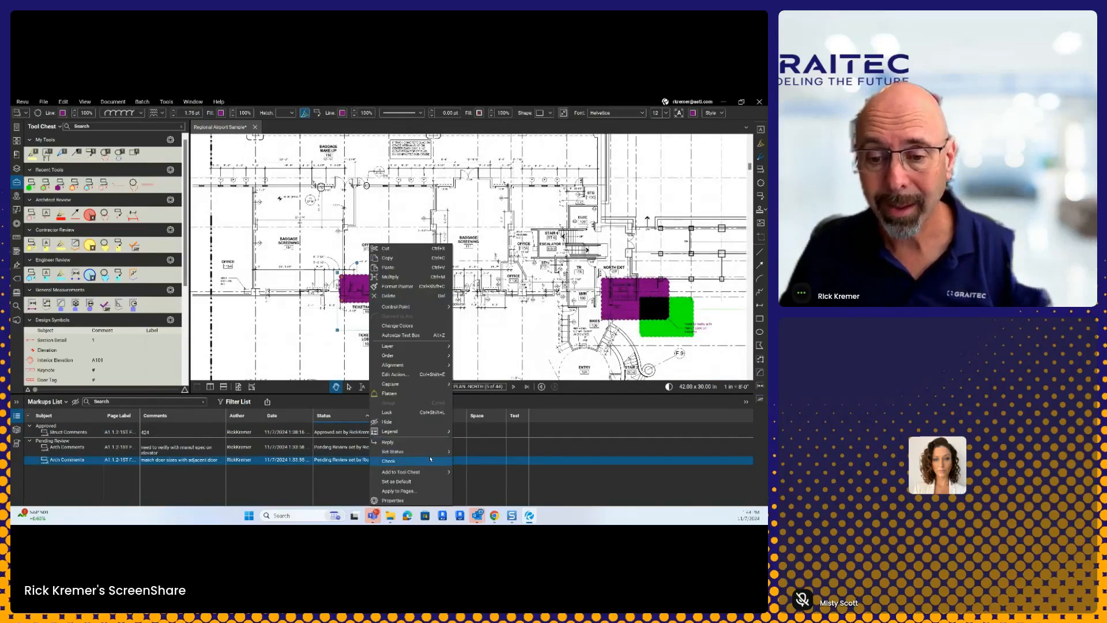
{"action": "mouse_move", "coordinate": [430, 450]}
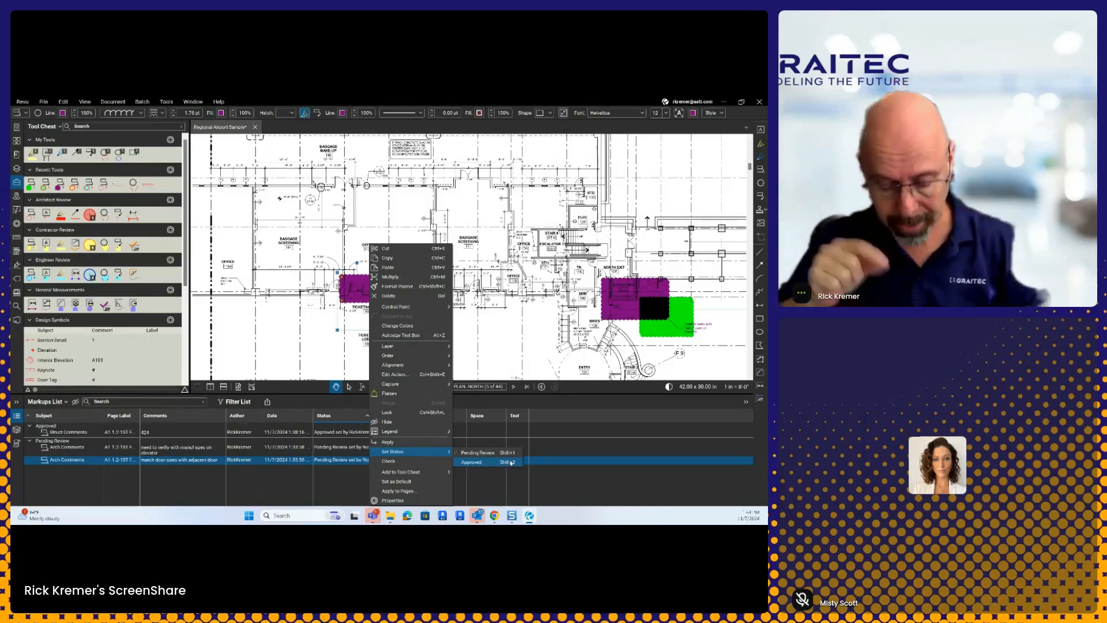
{"action": "left_click", "coordinate": [506, 335]}
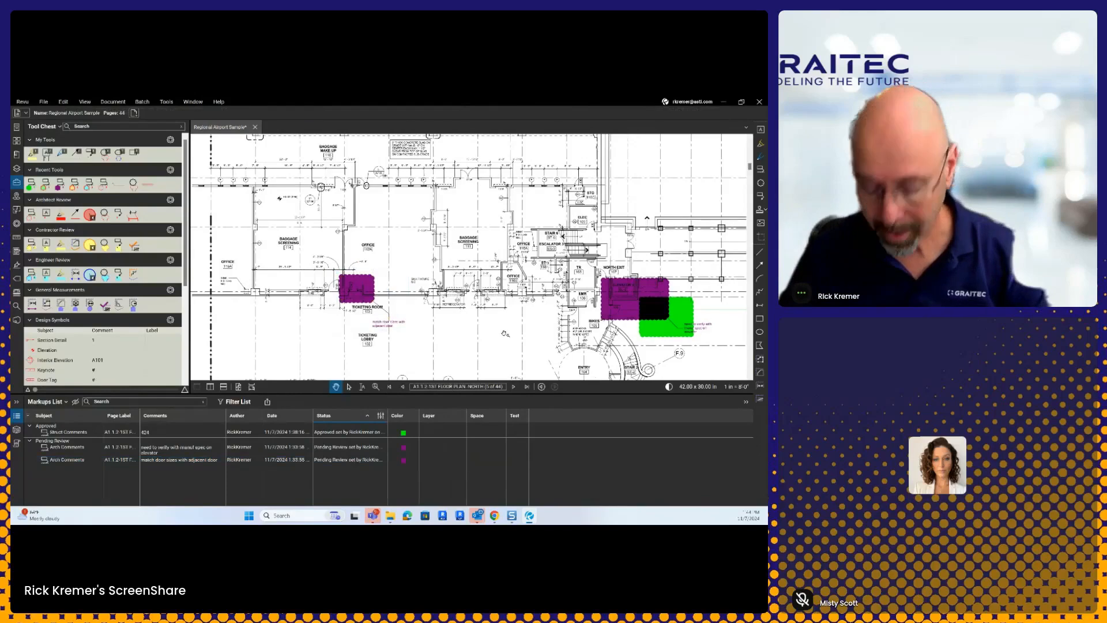
Step: Draw a red cloud around Baggage Screening 114 with the comment '54t546456'
{"action": "key", "text": "q"}
{"action": "left_click_drag", "start_coordinate": [268, 222], "coordinate": [301, 252]}
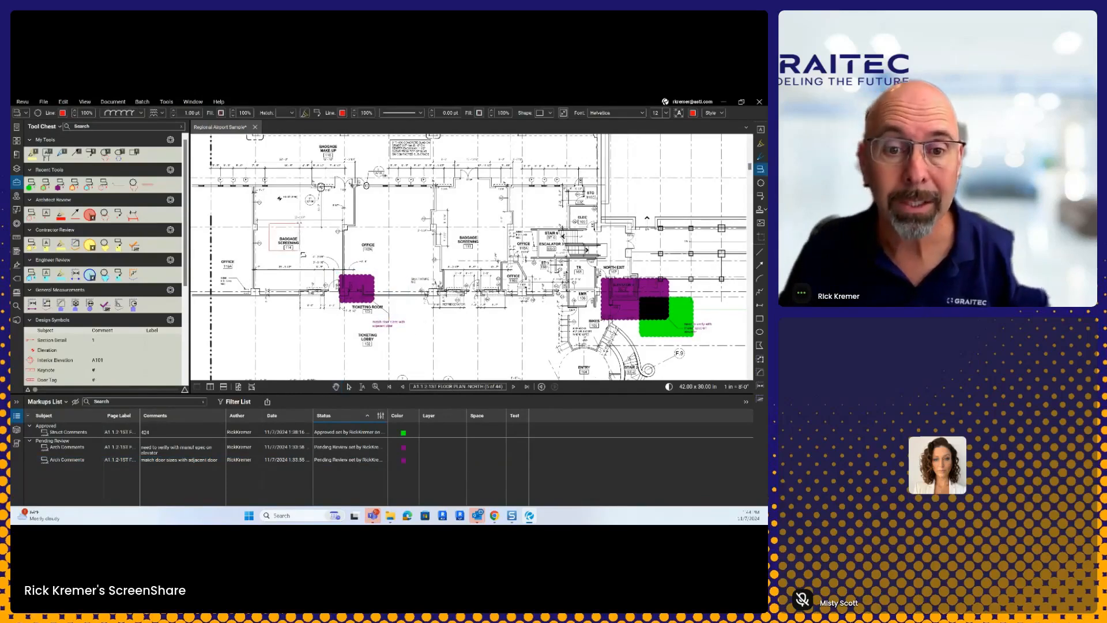
{"action": "type", "text": "54t546456"}
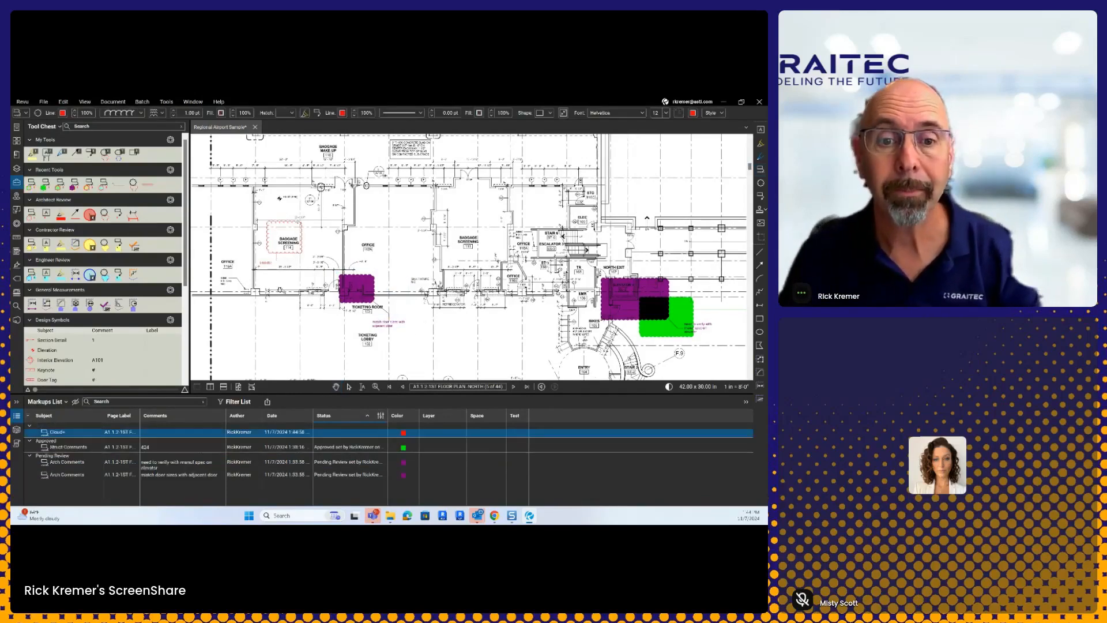
{"action": "left_click", "coordinate": [279, 288]}
Step: Set the new Cloud+ markup's status to Pending Review and clear the selection
{"action": "left_click", "coordinate": [283, 255]}
{"action": "left_click", "coordinate": [290, 254]}
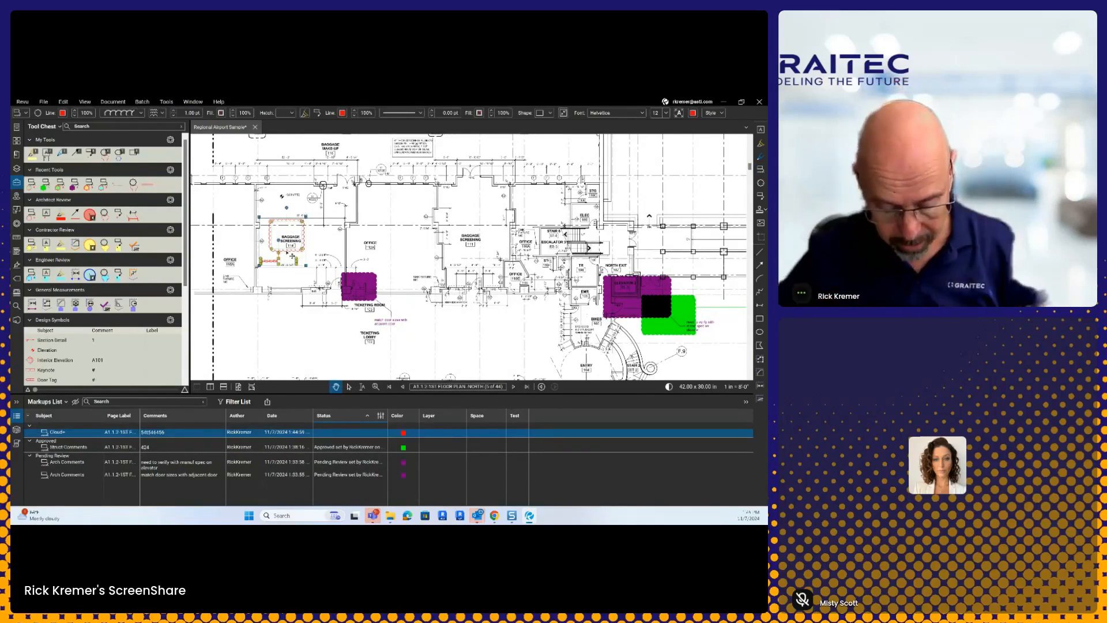
{"action": "key", "text": "alt+1"}
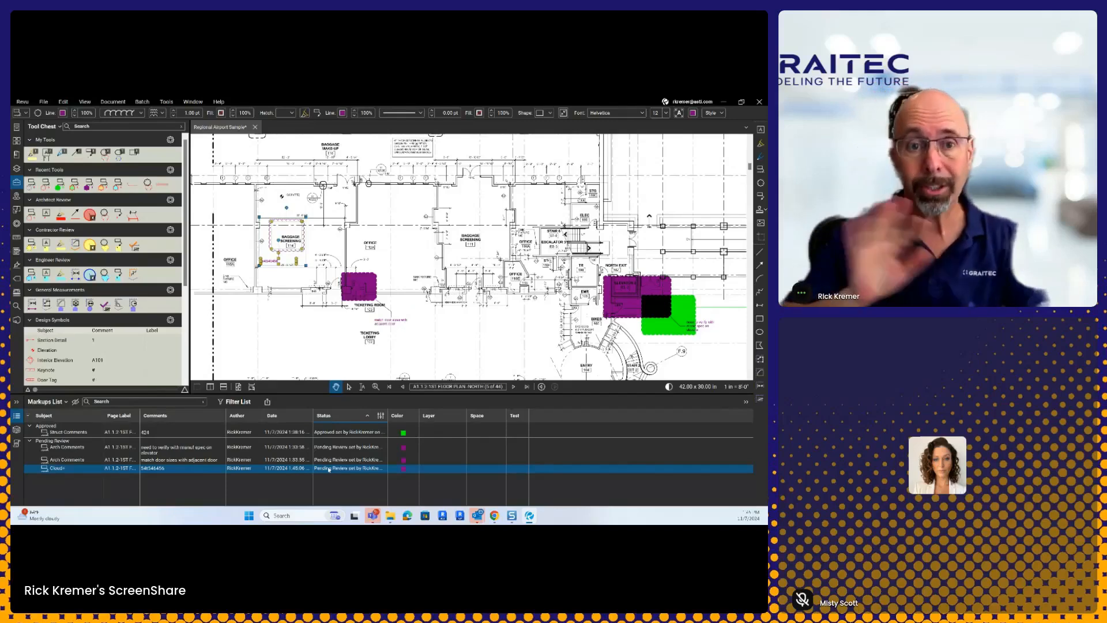
{"action": "key", "text": "Escape"}
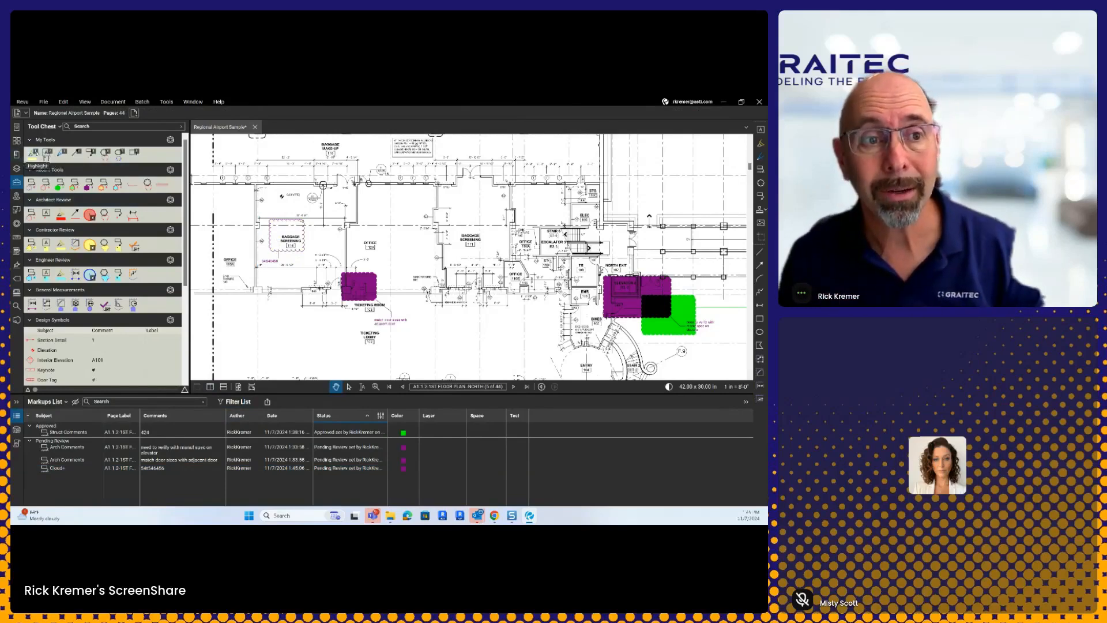
Step: Switch My Tools to Detail view and move the Engineer tool into it from Engineer Review
{"action": "left_click", "coordinate": [170, 139]}
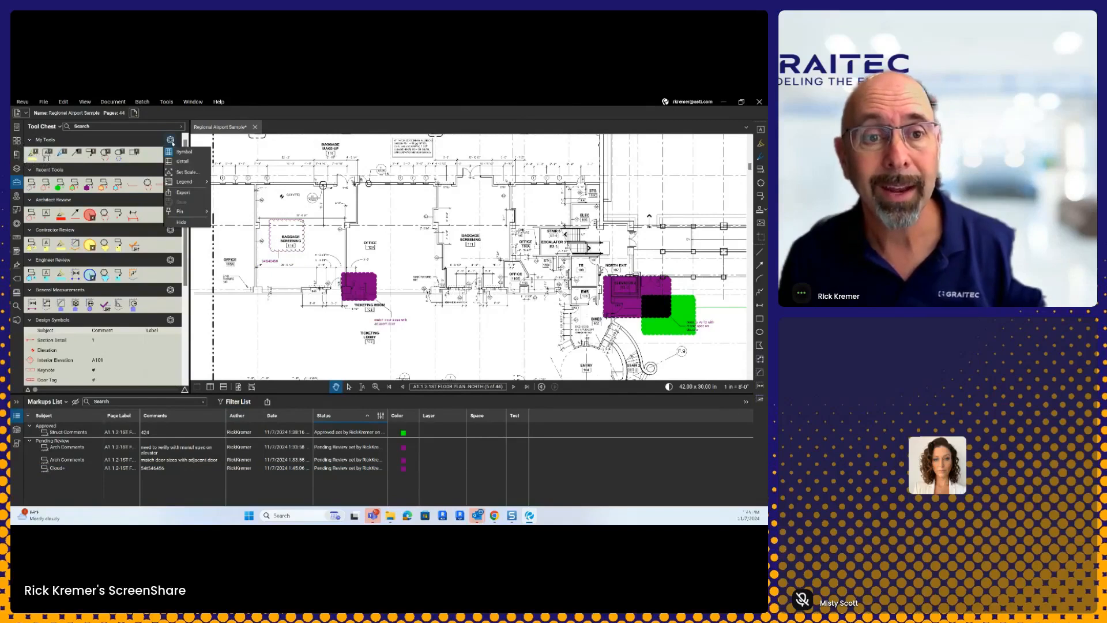
{"action": "left_click", "coordinate": [185, 163]}
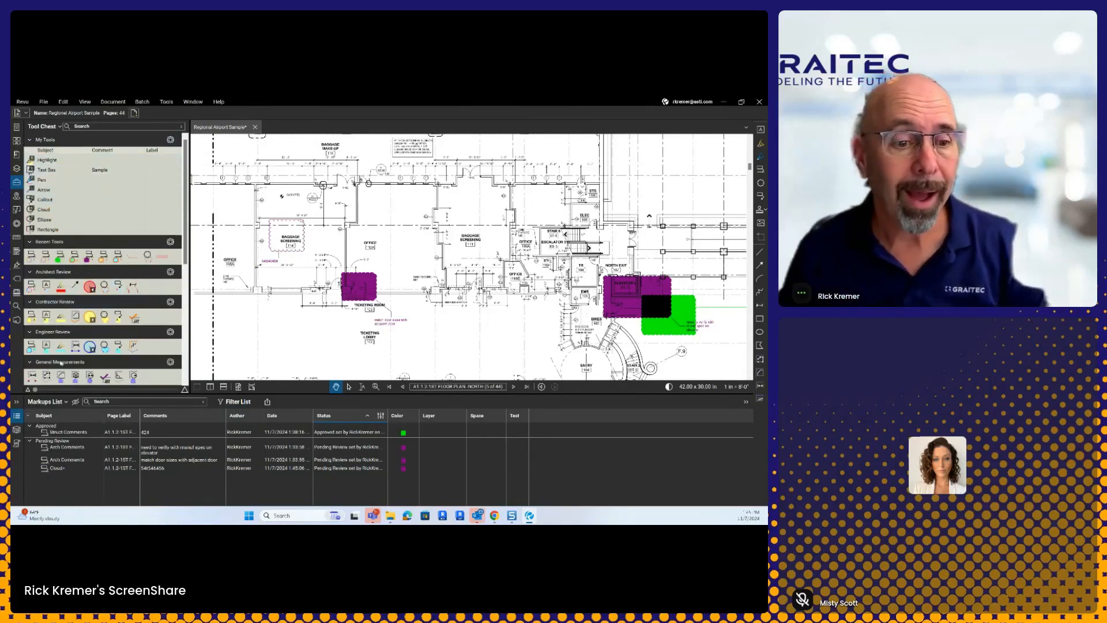
{"action": "left_click", "coordinate": [89, 346]}
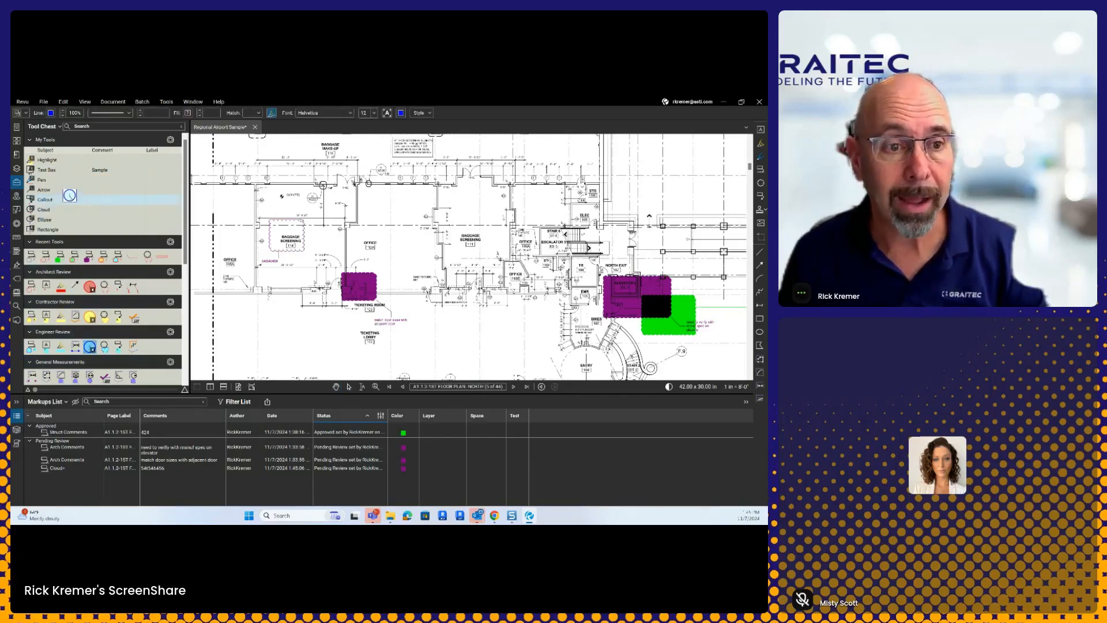
{"action": "left_click_drag", "start_coordinate": [67, 159], "coordinate": [108, 265]}
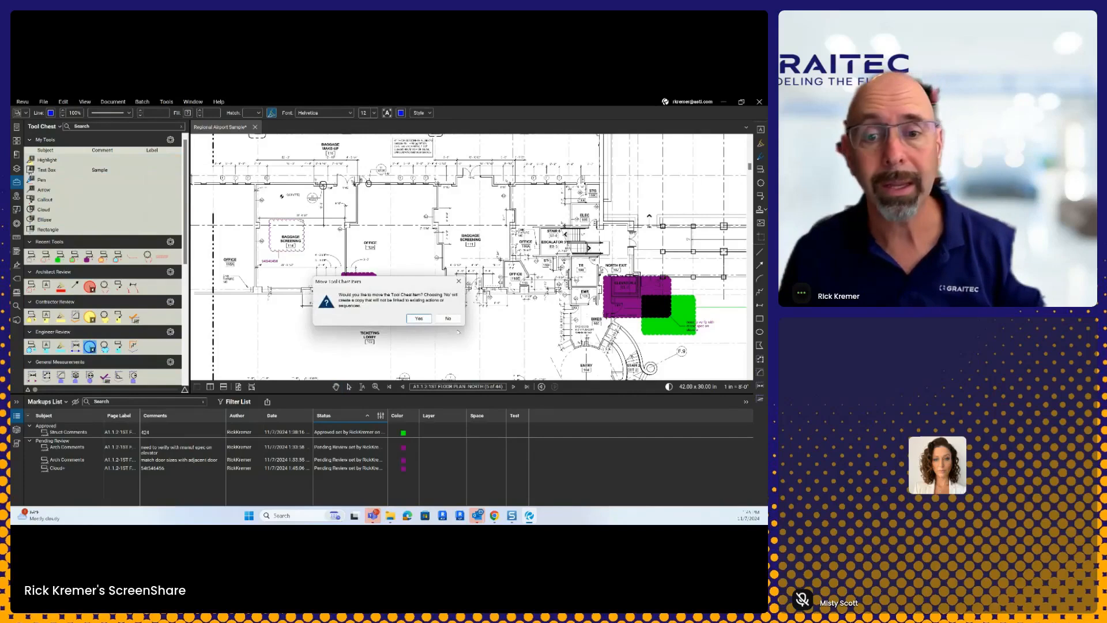
{"action": "left_click", "coordinate": [419, 318]}
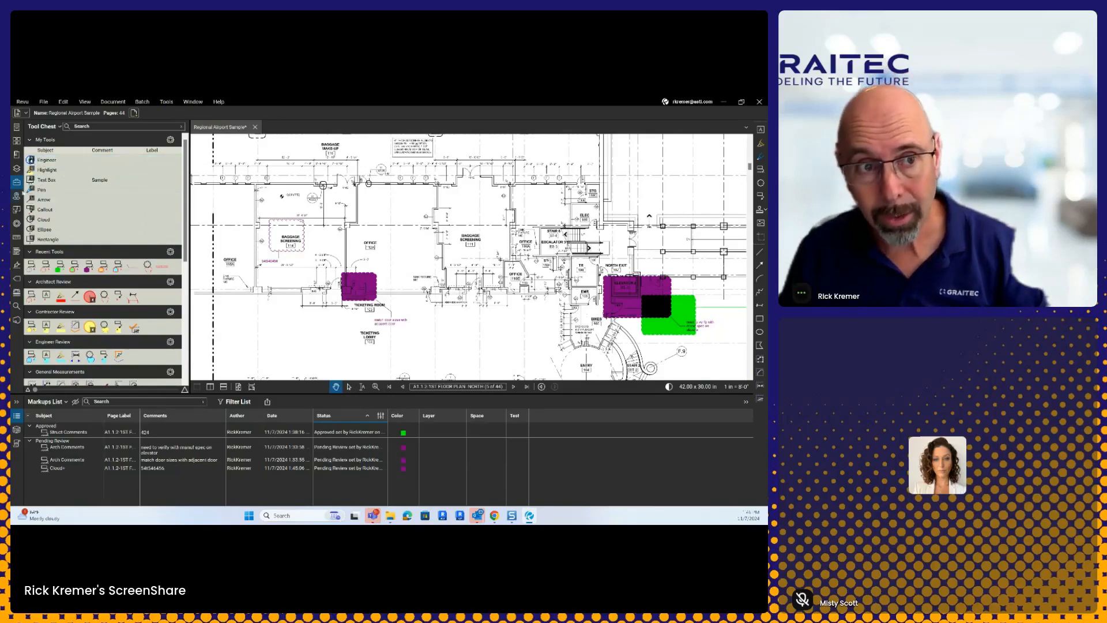
Step: Place four numbered Engineer count markers along the grid starting near ELEC
{"action": "left_click", "coordinate": [17, 182]}
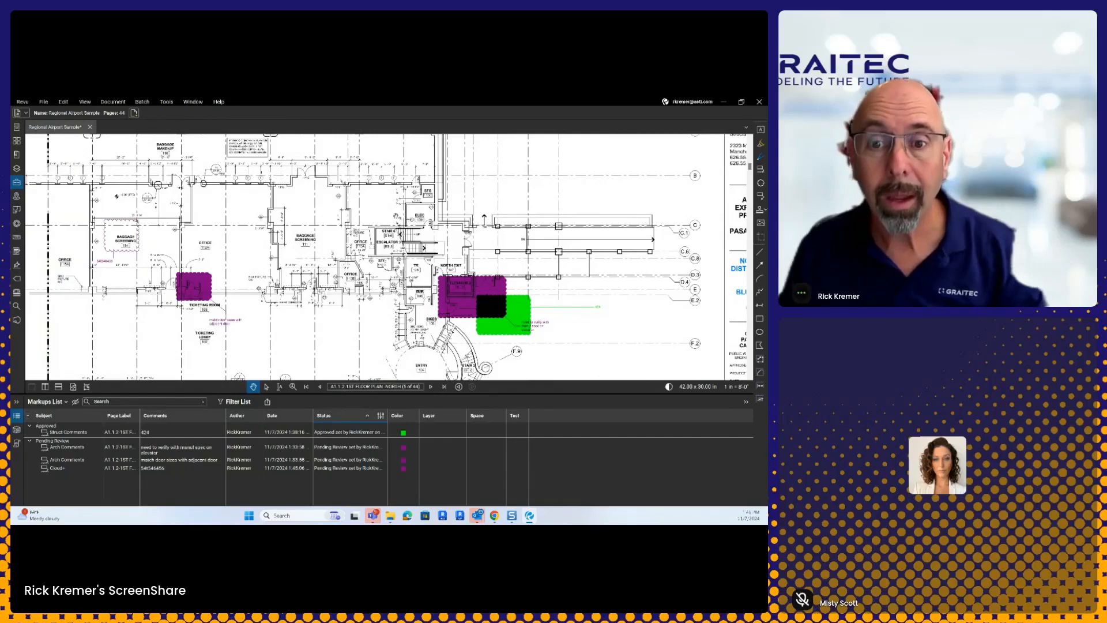
{"action": "left_click", "coordinate": [393, 215]}
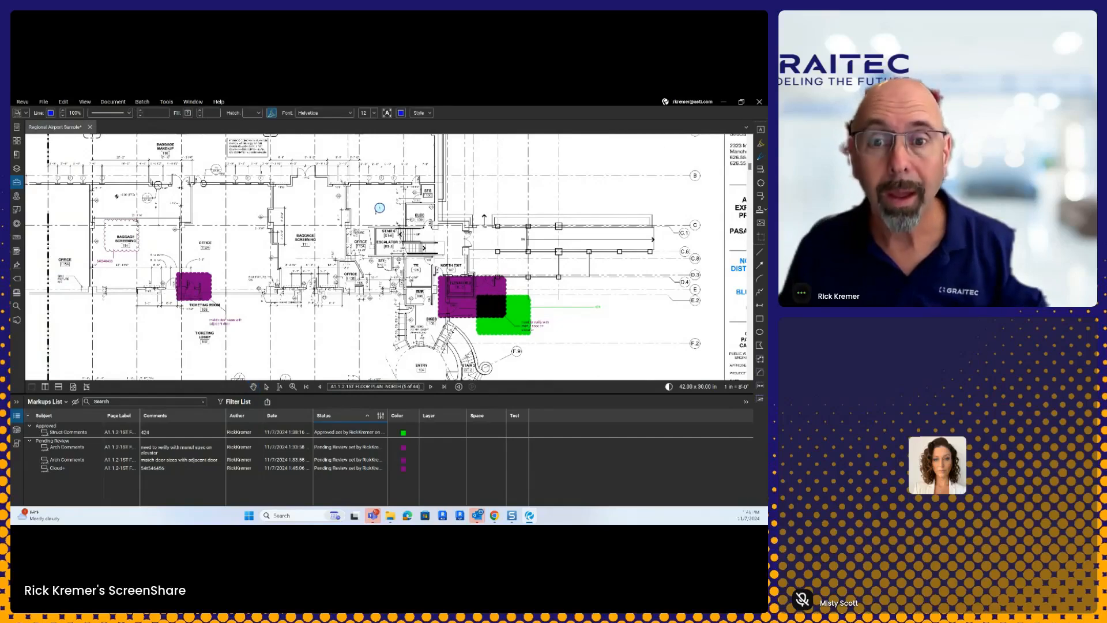
{"action": "left_click", "coordinate": [407, 208]}
{"action": "left_click", "coordinate": [447, 210]}
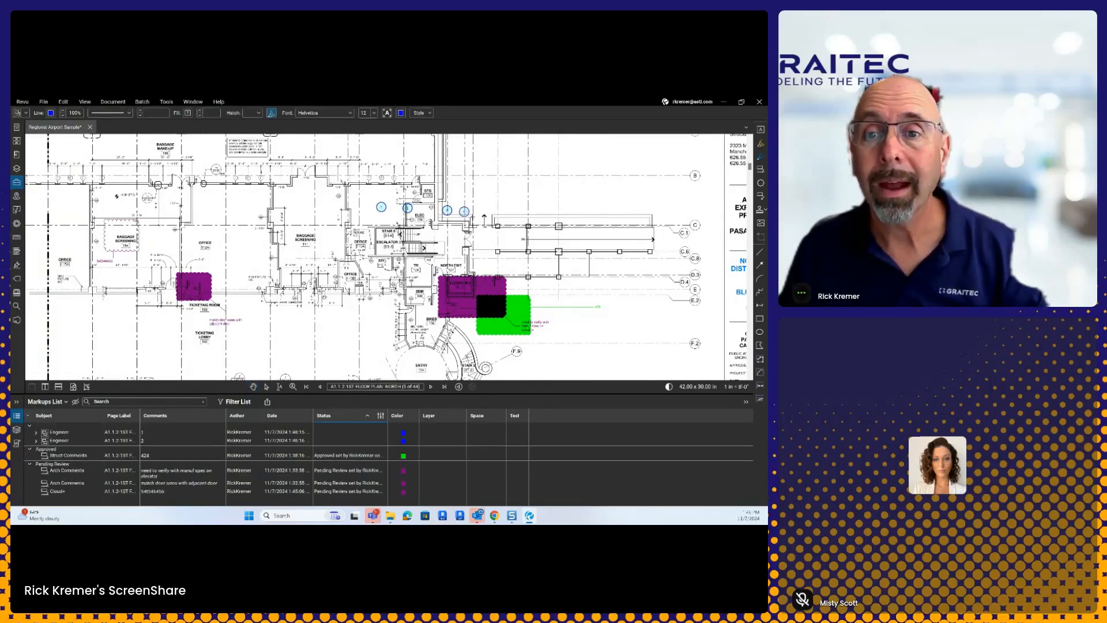
{"action": "left_click", "coordinate": [487, 211]}
{"action": "key", "text": "Escape"}
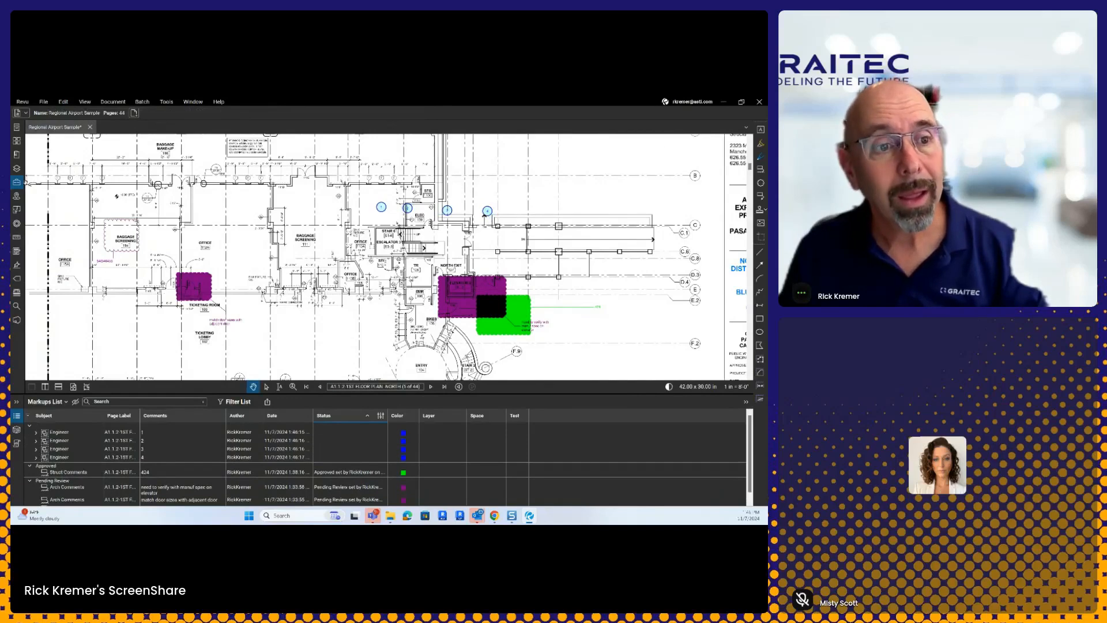
Step: Draw a yellow highlight stroke to the right of the Engineer markers
{"action": "left_click", "coordinate": [17, 183]}
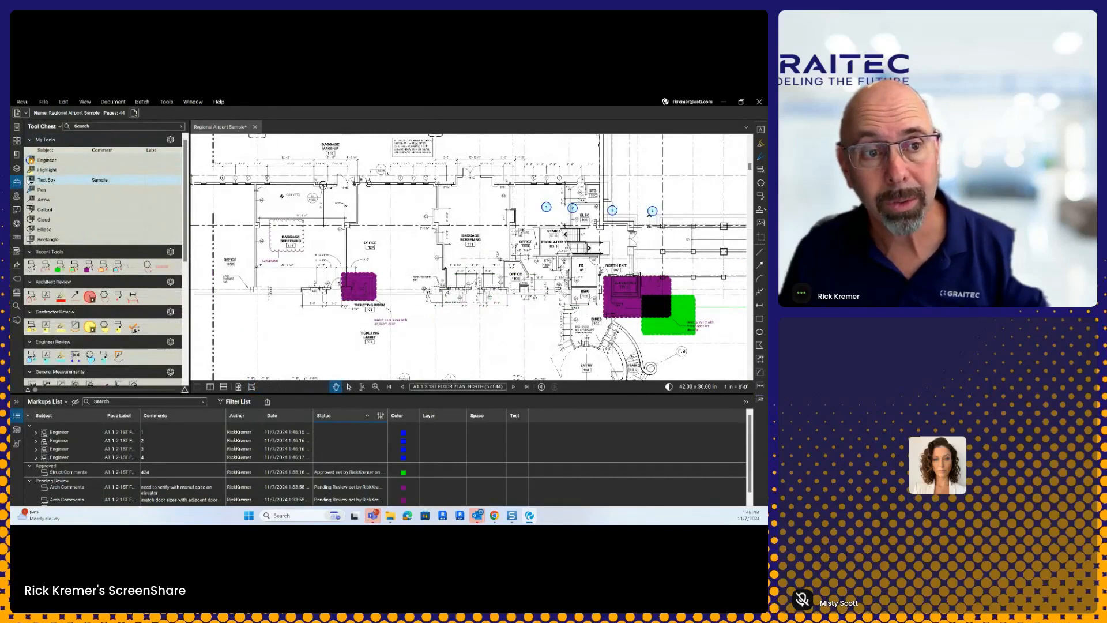
{"action": "left_click", "coordinate": [16, 183]}
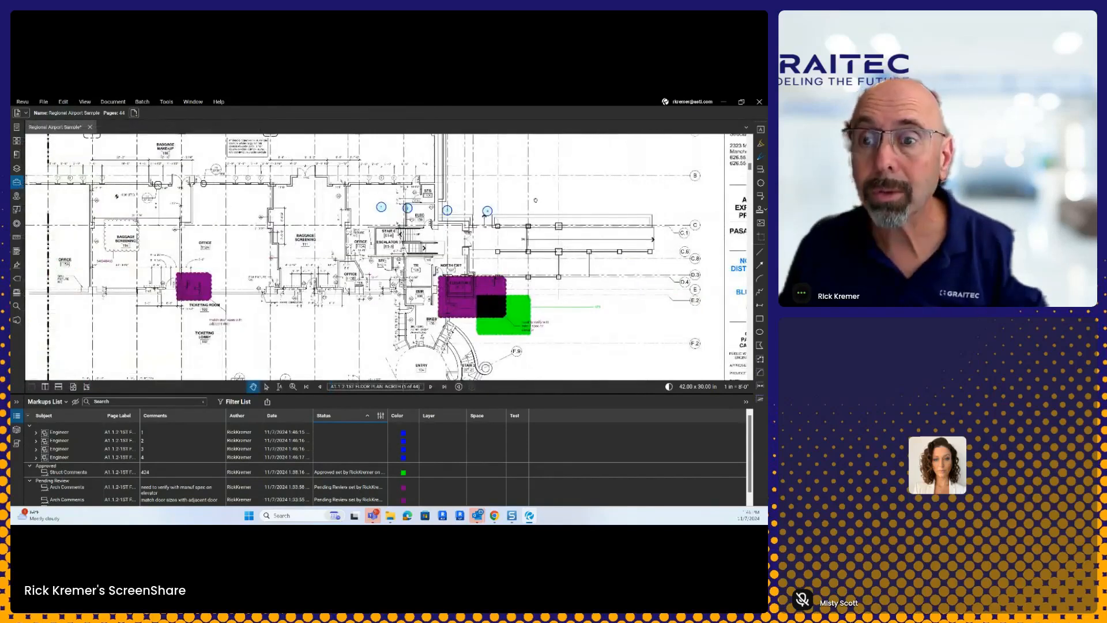
{"action": "key", "text": "h"}
{"action": "mouse_move", "coordinate": [540, 198]}
{"action": "left_mouse_down"}
{"action": "mouse_move", "coordinate": [626, 193]}
{"action": "mouse_move", "coordinate": [581, 275]}
{"action": "left_mouse_up"}
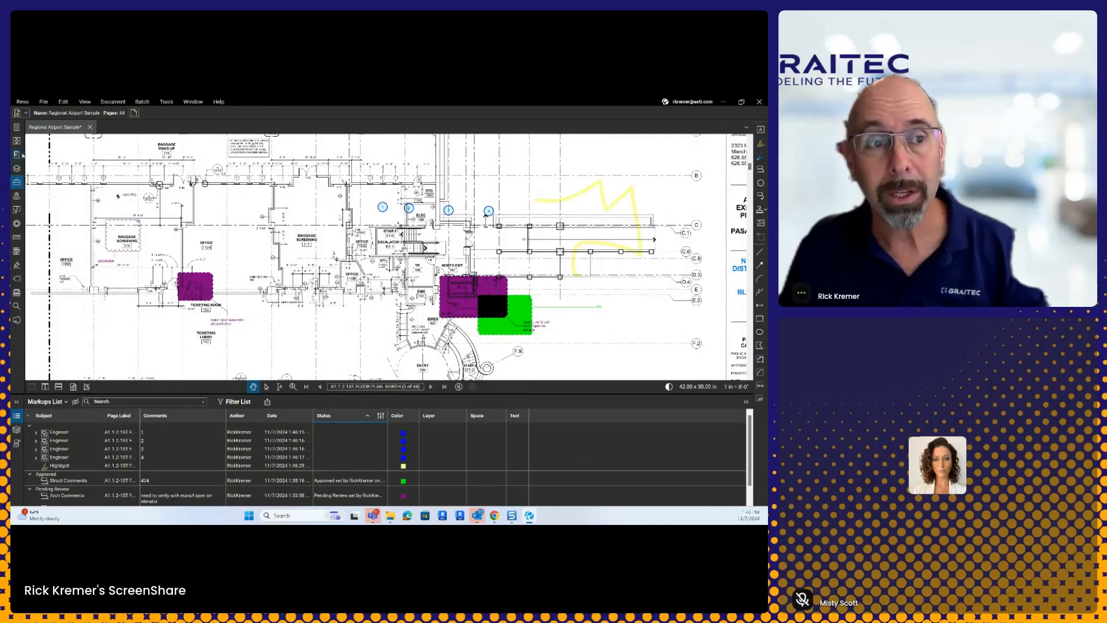
Step: Draw a rectangle below the ticketing lobby
{"action": "left_click", "coordinate": [16, 182]}
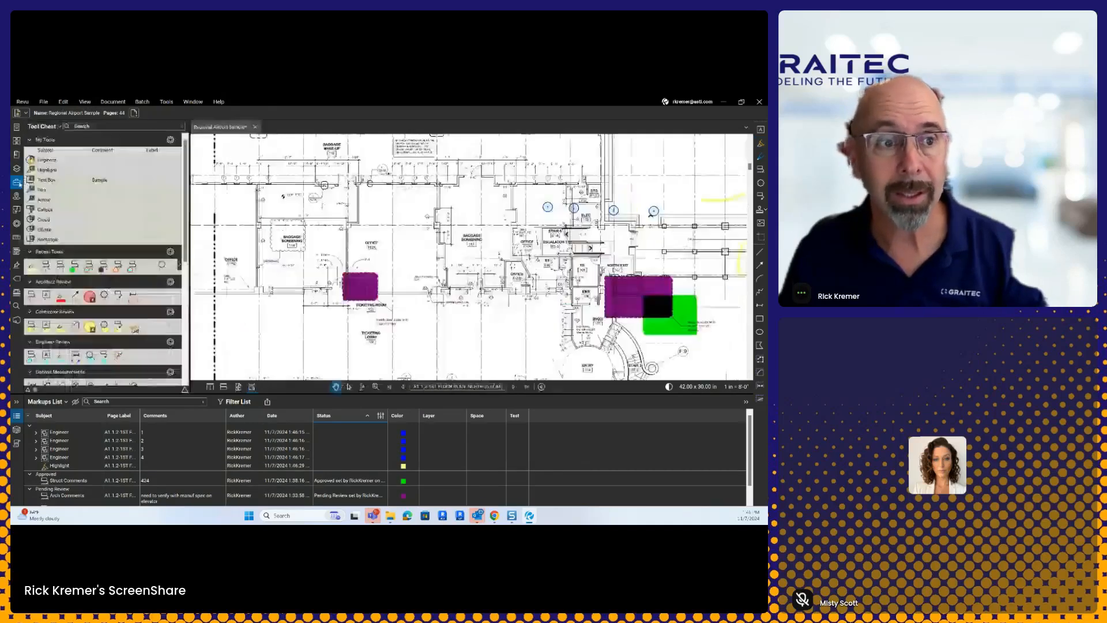
{"action": "left_click", "coordinate": [53, 171]}
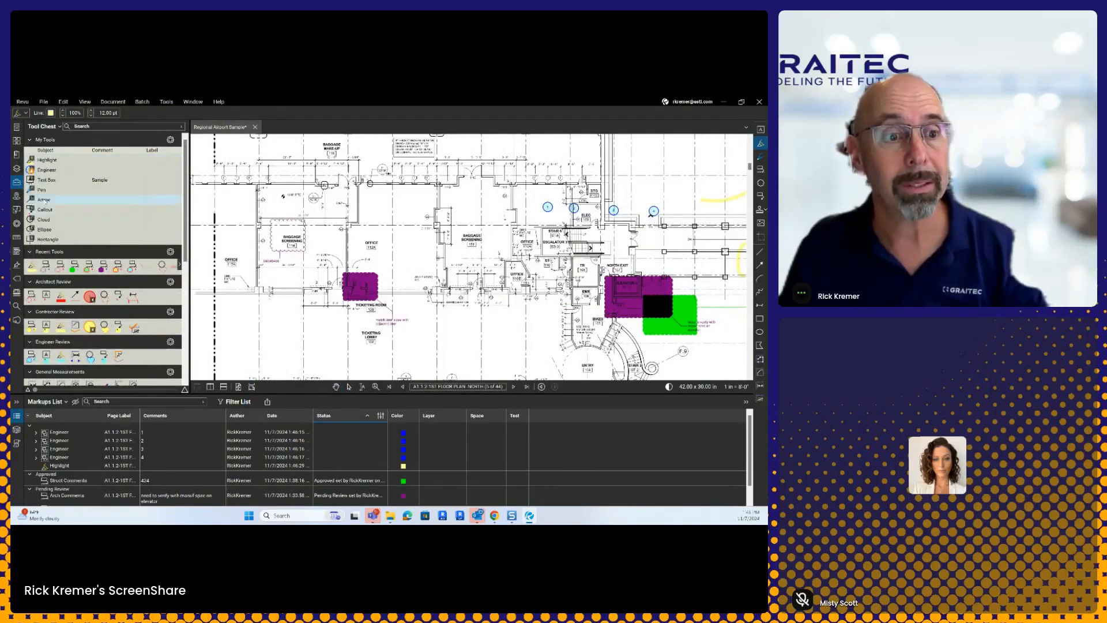
{"action": "left_click", "coordinate": [49, 240]}
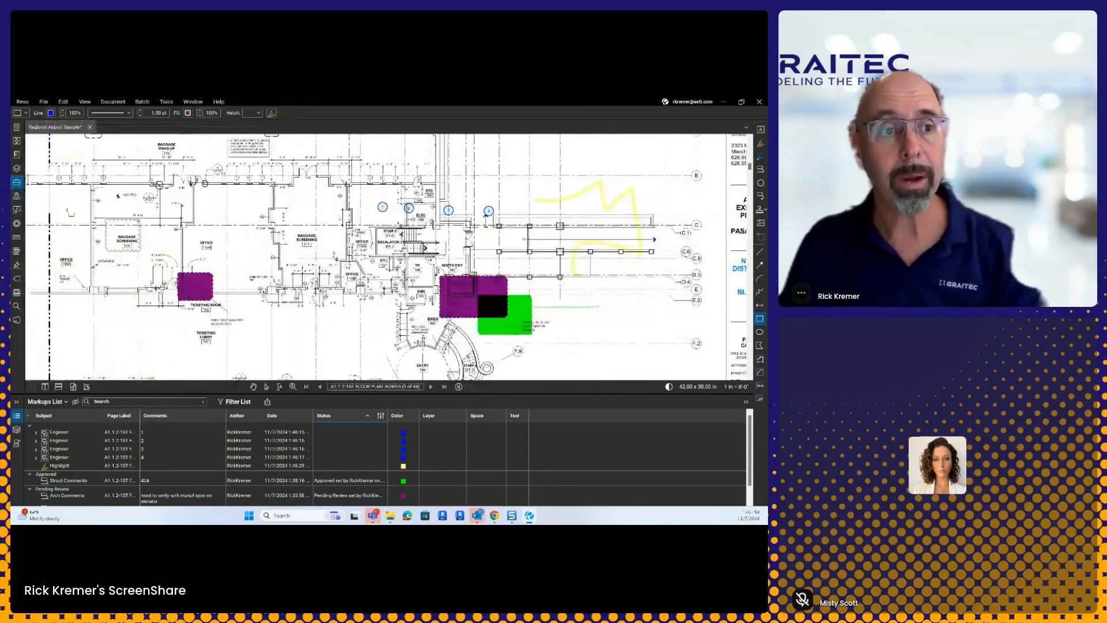
{"action": "left_click", "coordinate": [17, 182]}
{"action": "scroll", "coordinate": [279, 346], "scroll_direction": "down", "scroll_amount": 4}
{"action": "left_click_drag", "start_coordinate": [279, 346], "coordinate": [350, 297]}
{"action": "key", "text": "Escape"}
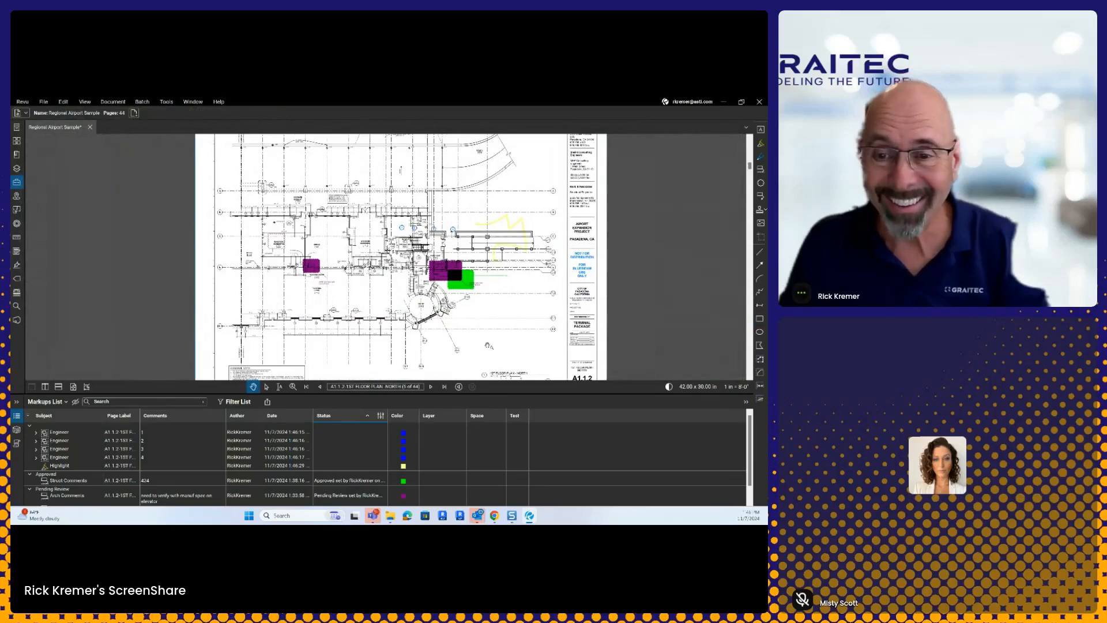
{"action": "key", "text": "r"}
{"action": "left_click_drag", "start_coordinate": [330, 289], "coordinate": [361, 304]}
{"action": "scroll", "coordinate": [352, 300], "scroll_direction": "up", "scroll_amount": 3}
{"action": "key", "text": "Escape"}
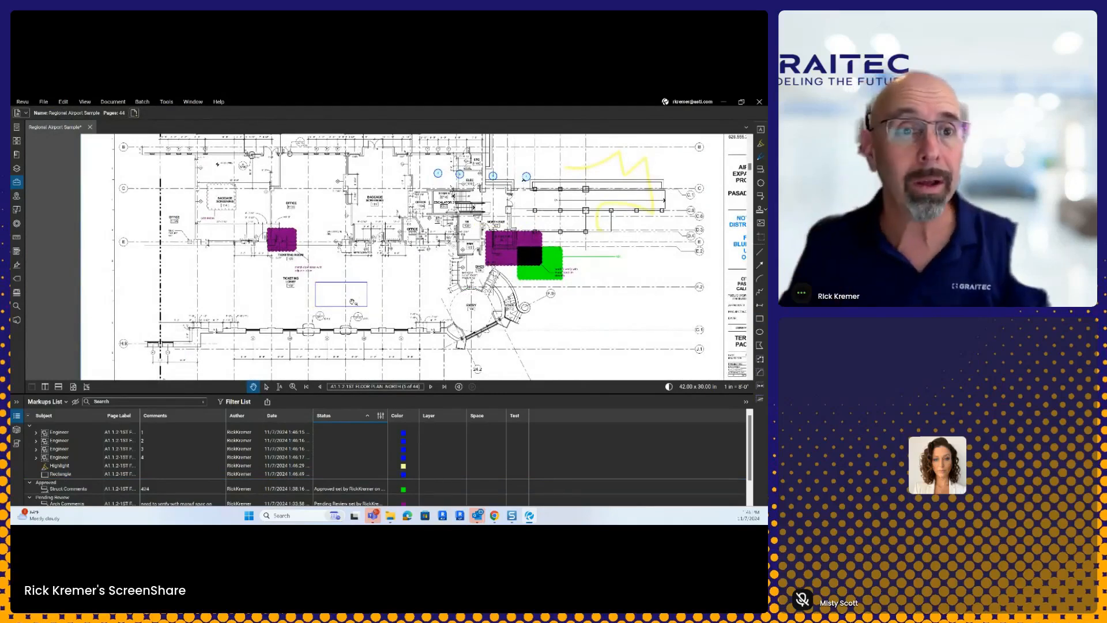
Step: View the Help Keyboard Shortcuts Guide, close it, and show the Tool Chest again
{"action": "left_click", "coordinate": [167, 102]}
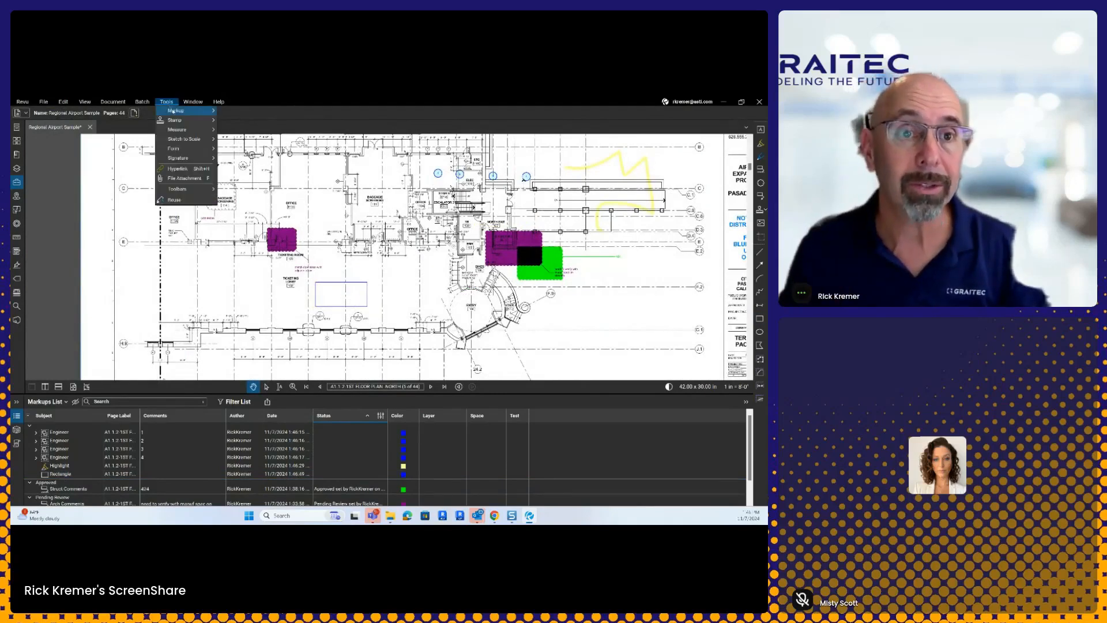
{"action": "mouse_move", "coordinate": [179, 110]}
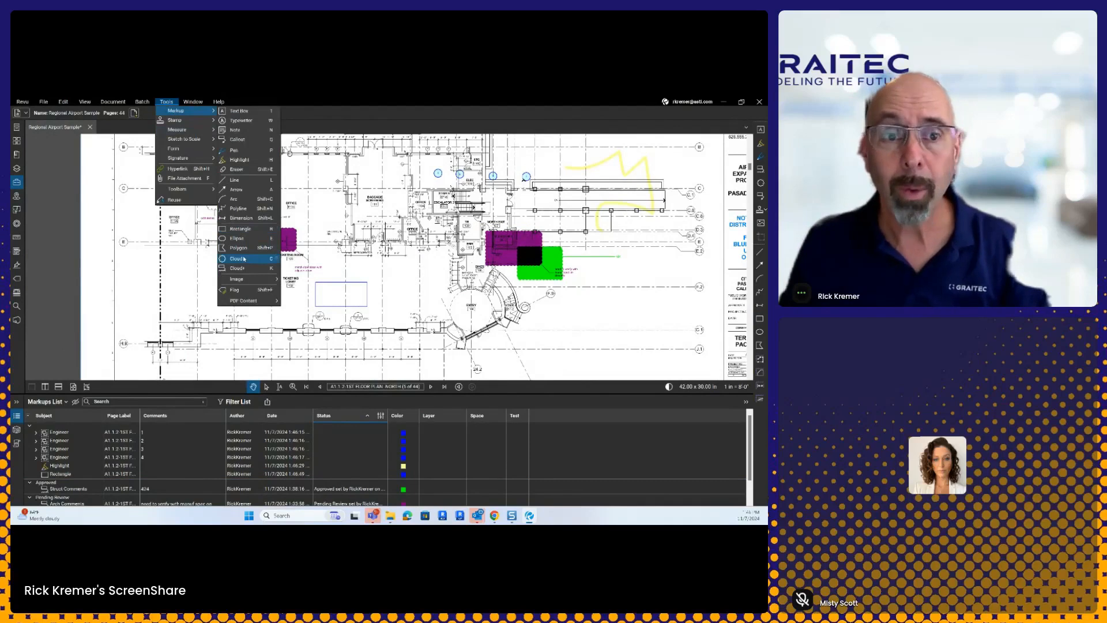
{"action": "left_click", "coordinate": [219, 102]}
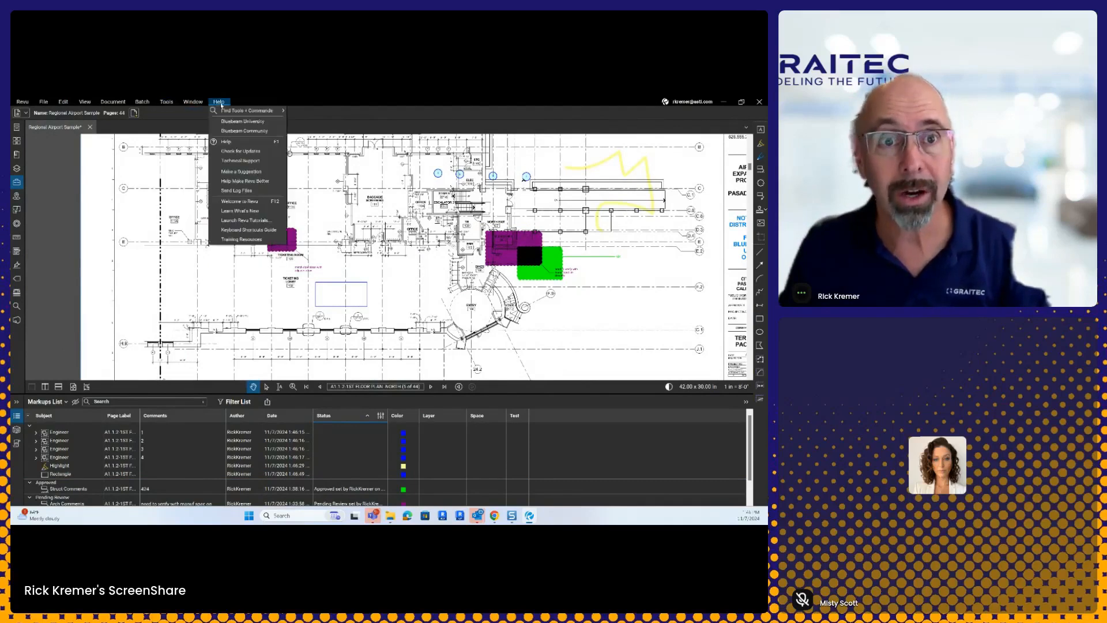
{"action": "left_click", "coordinate": [266, 231]}
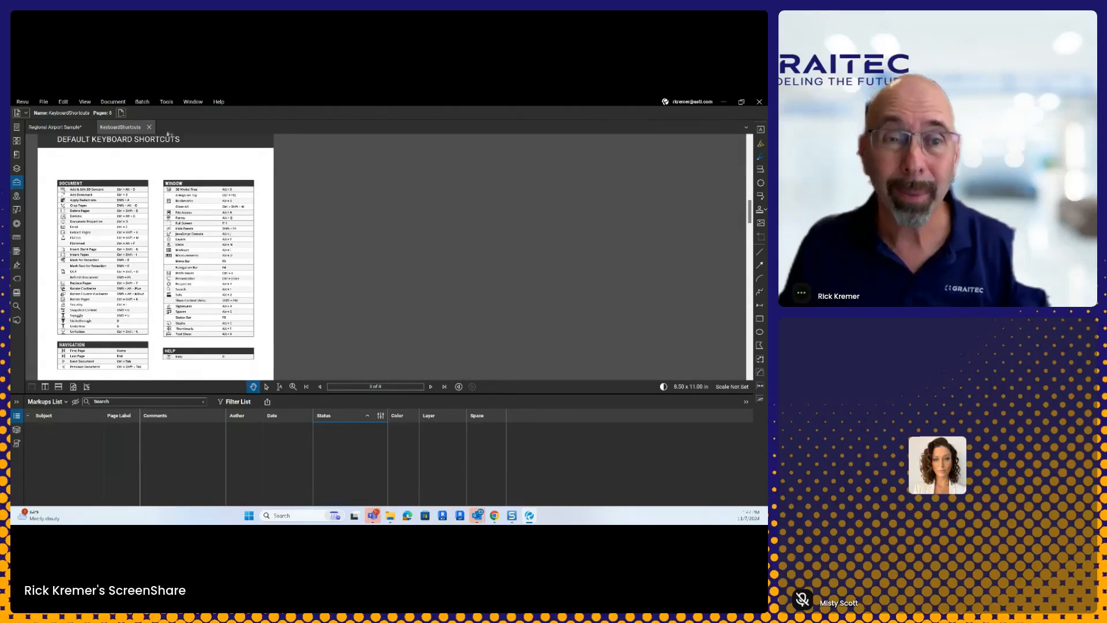
{"action": "left_click", "coordinate": [150, 127]}
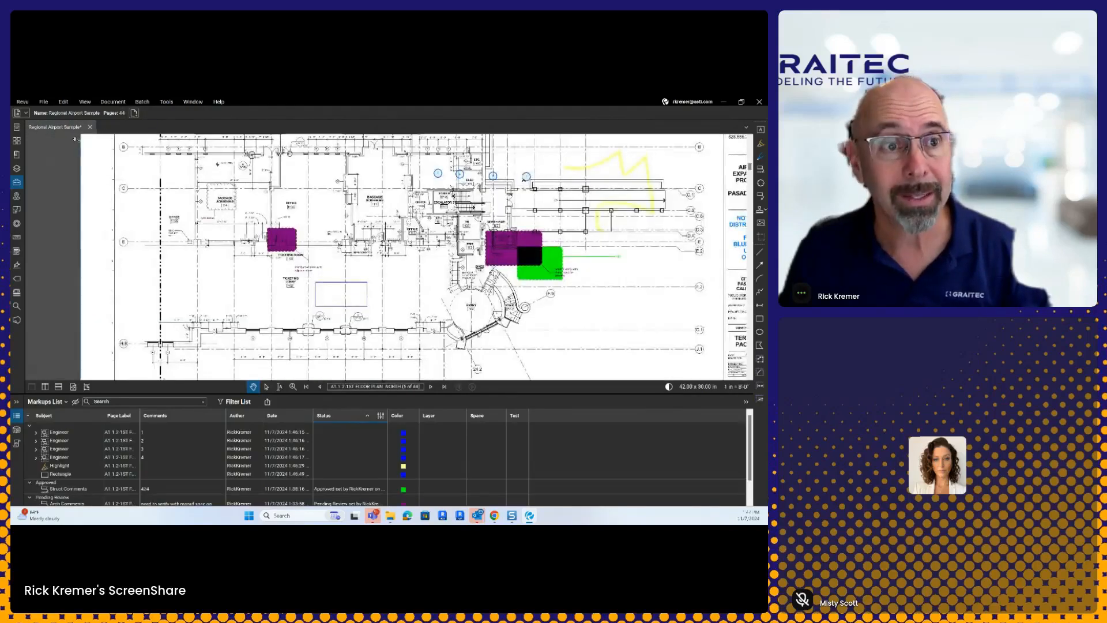
{"action": "left_click", "coordinate": [16, 182]}
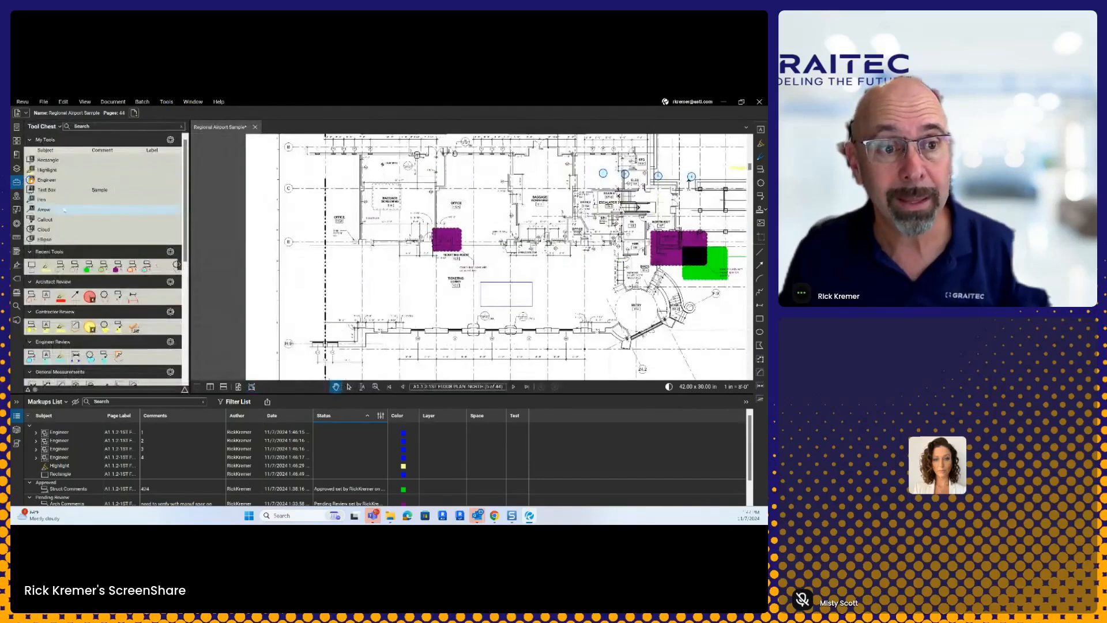